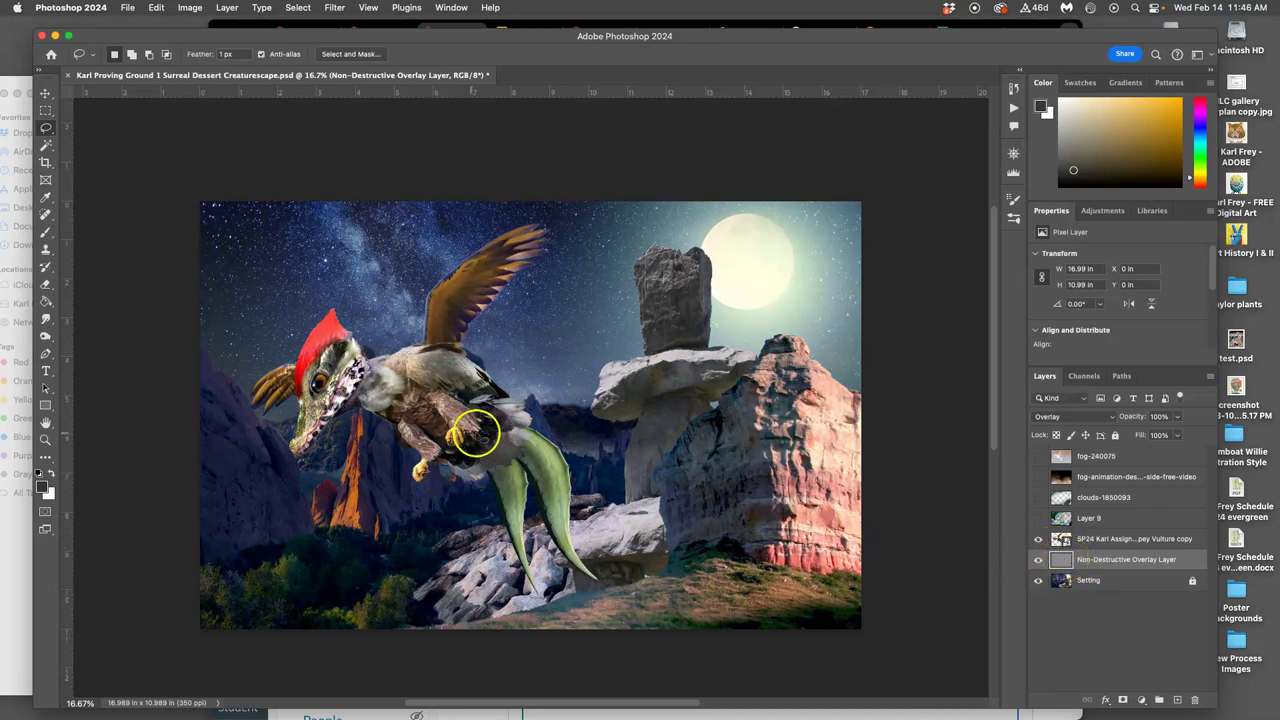
Move the vulture creature slightly down and toward the left side of the scene, to about X 0.97 in, Y 0.85 in.
{"action": "left_click", "coordinate": [1091, 537]}
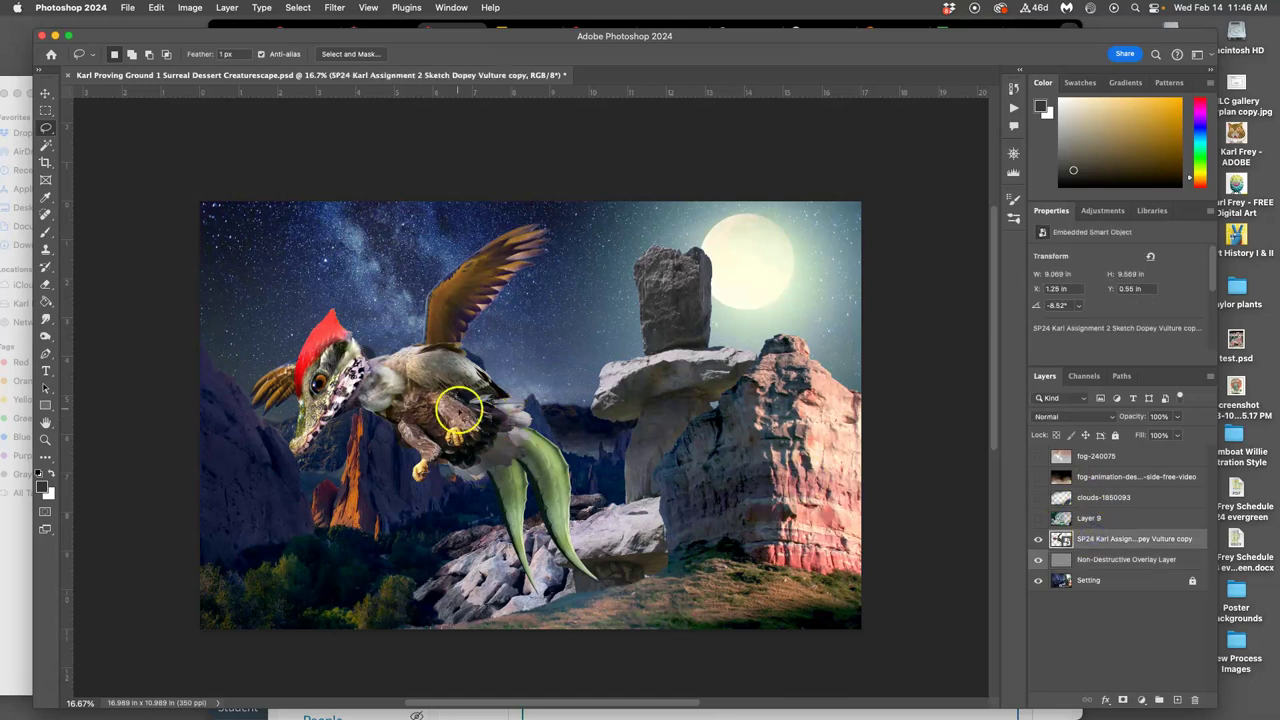
{"action": "left_click", "coordinate": [45, 93]}
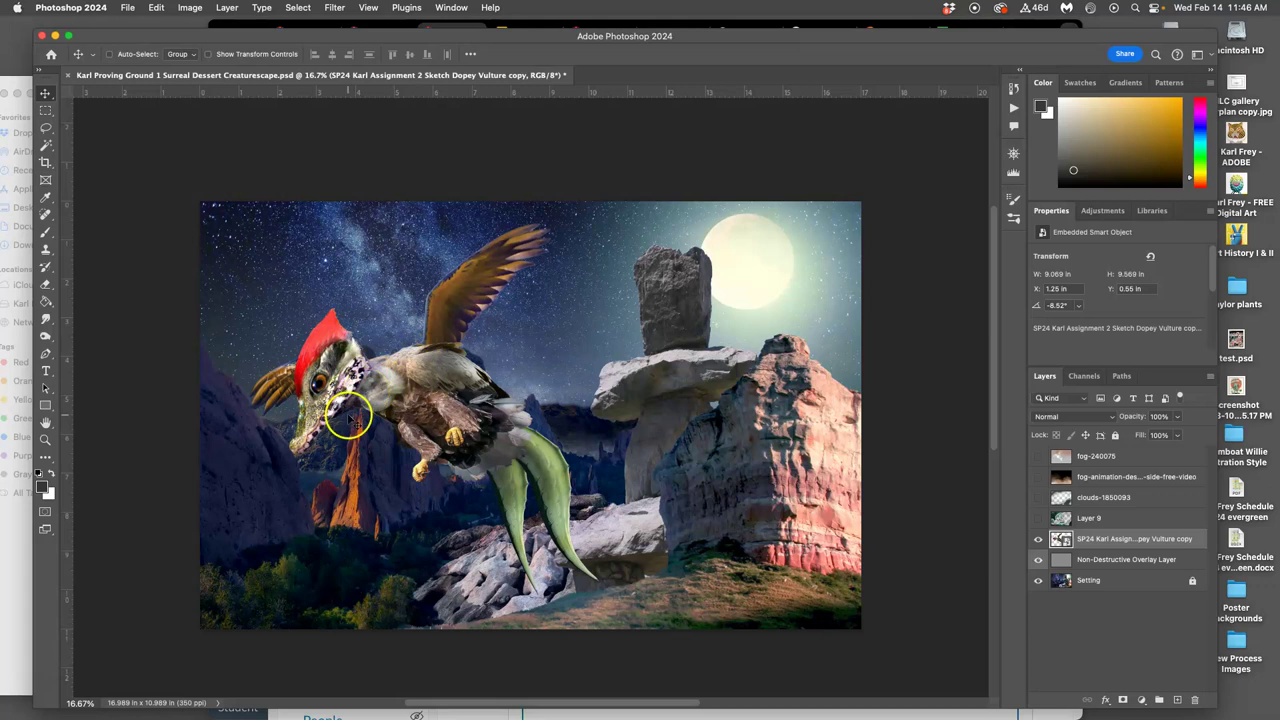
{"action": "left_click_drag", "start_coordinate": [407, 395], "coordinate": [436, 418]}
{"action": "left_click", "coordinate": [430, 412]}
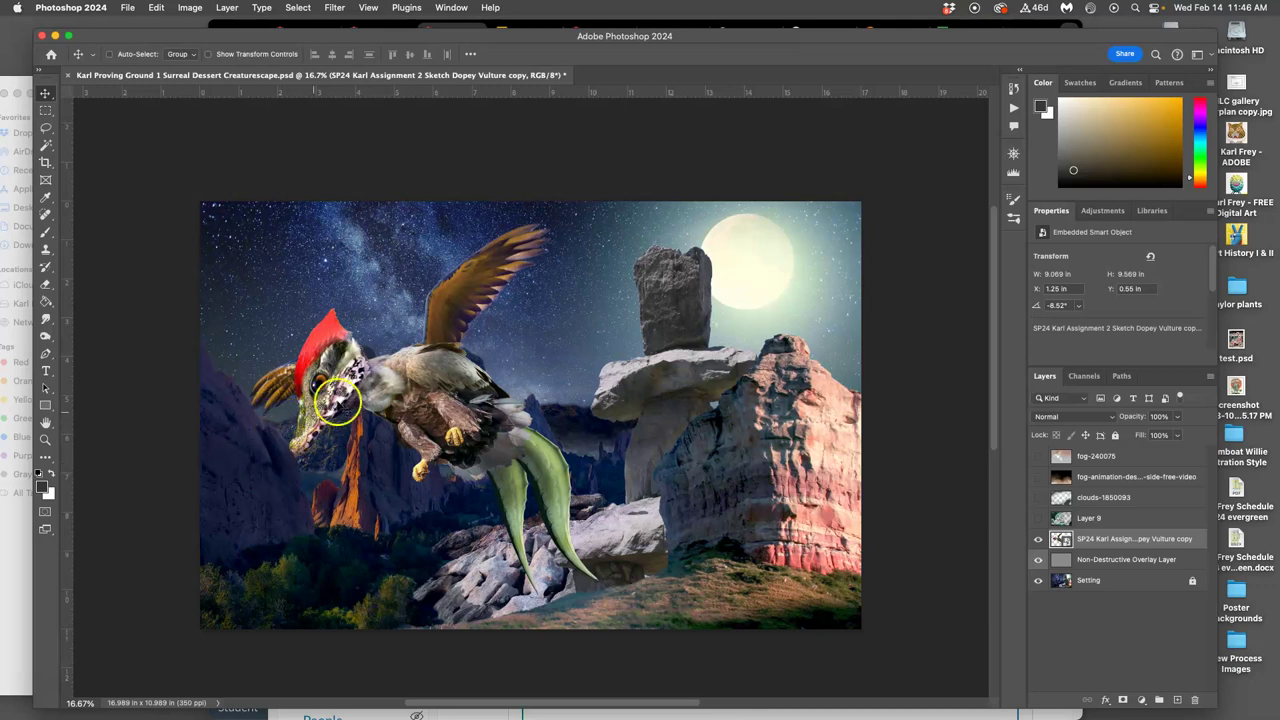
{"action": "left_click_drag", "start_coordinate": [404, 392], "coordinate": [396, 402]}
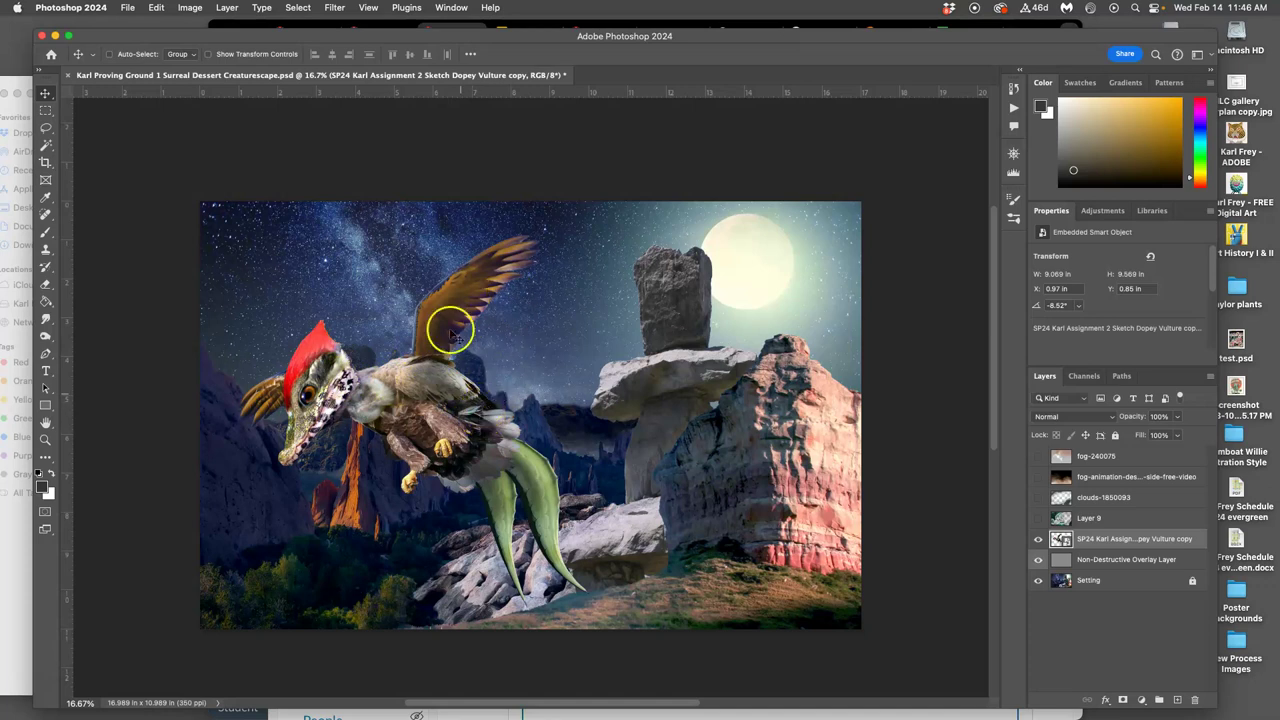
Free-transform the vulture creature: rotate it slightly, scale it to about 7.93 by 8.21 in, and reposition it over the valley.
{"action": "key", "text": "ctrl+t"}
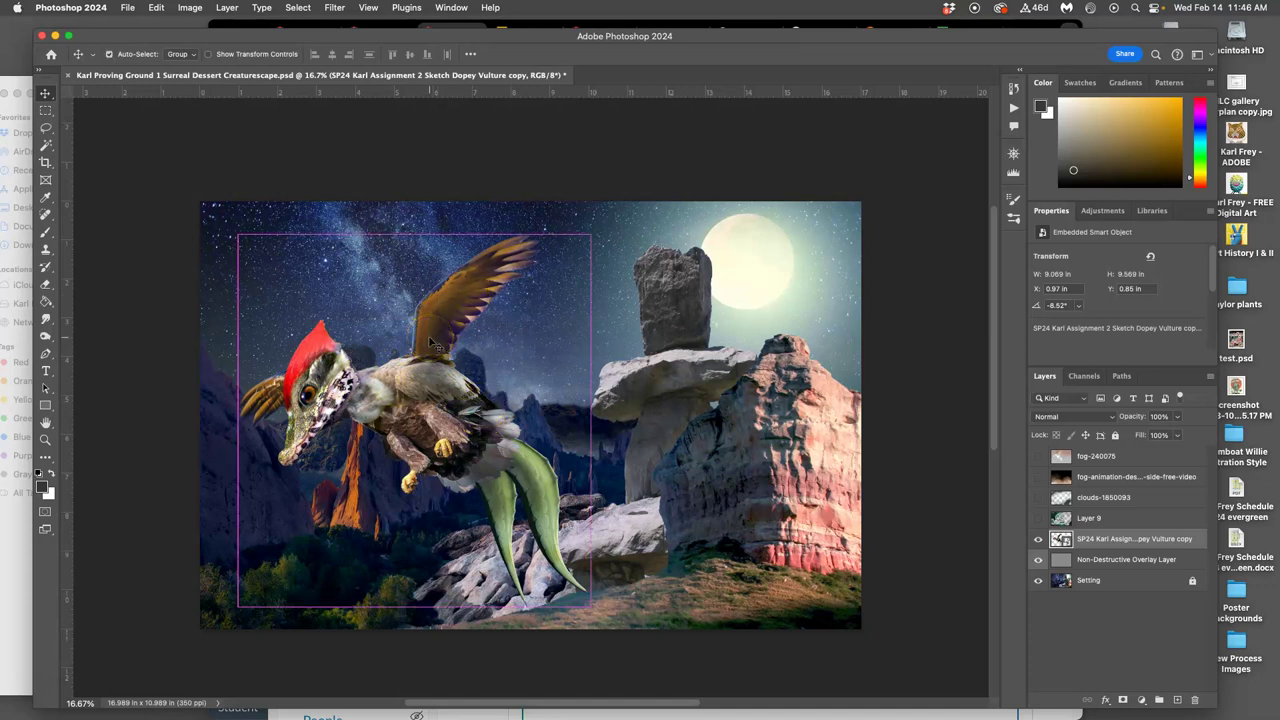
{"action": "left_click_drag", "start_coordinate": [596, 210], "coordinate": [586, 203]}
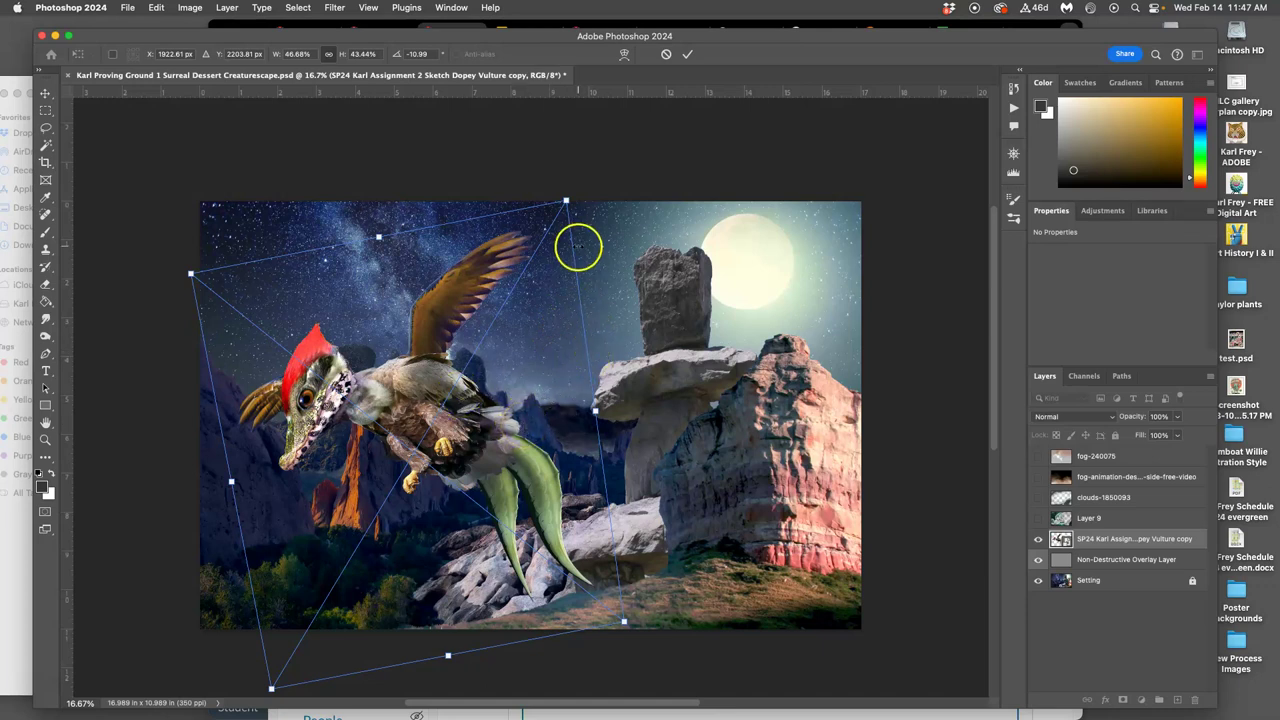
{"action": "left_click_drag", "start_coordinate": [566, 199], "coordinate": [542, 233]}
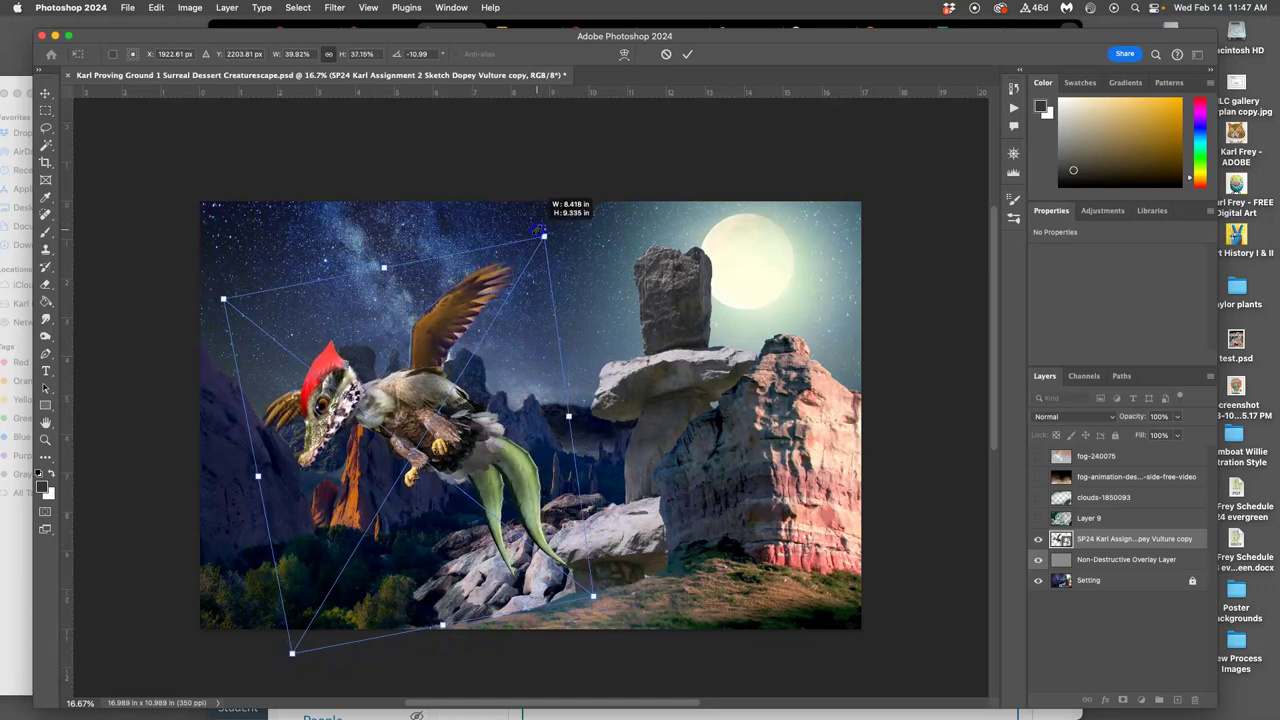
{"action": "left_click_drag", "start_coordinate": [542, 233], "coordinate": [543, 232]}
{"action": "left_click_drag", "start_coordinate": [420, 394], "coordinate": [413, 401]}
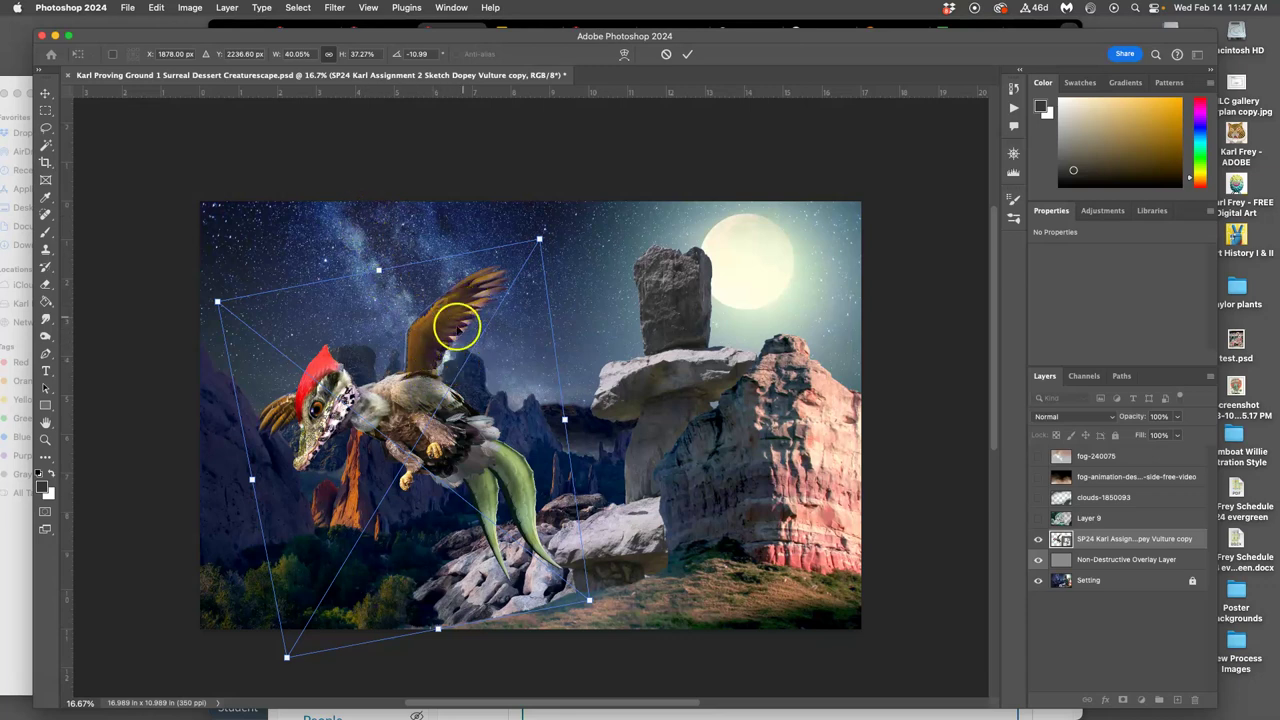
{"action": "key", "text": "Return"}
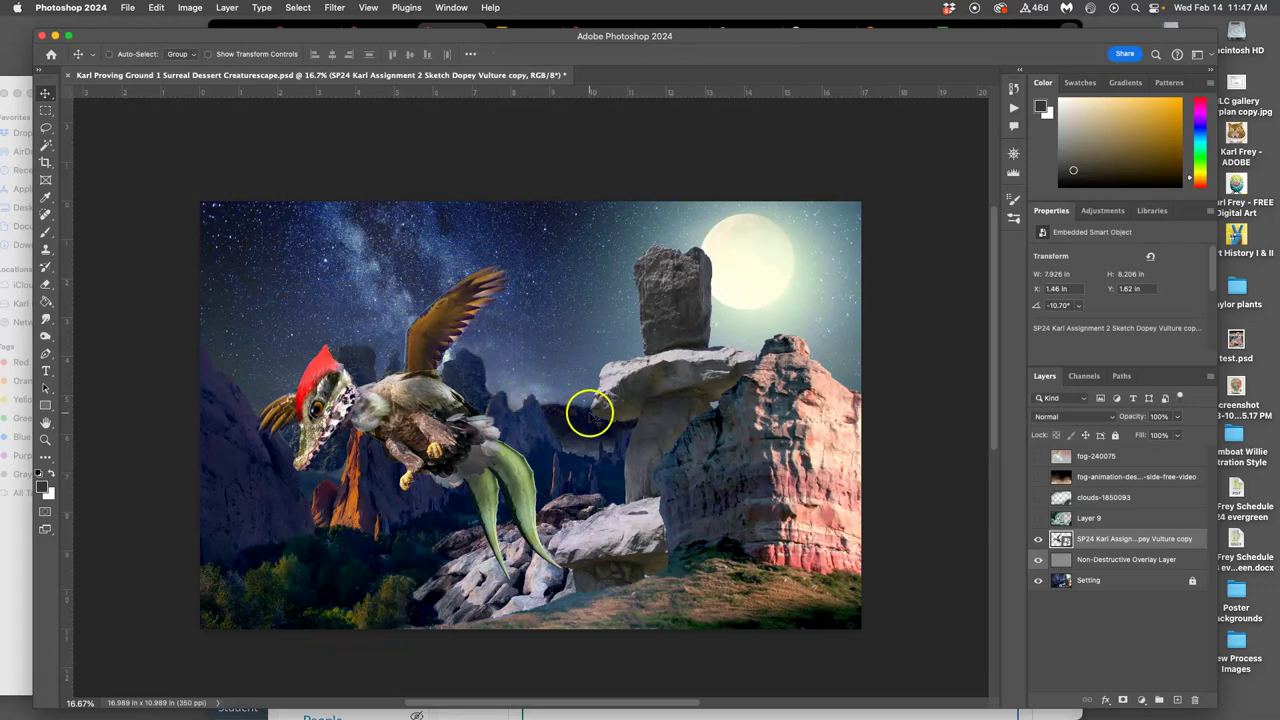
Preview the scene with Layer 9, the clouds layer and both fog layers shown, and hide all four again.
{"action": "left_click", "coordinate": [1038, 518]}
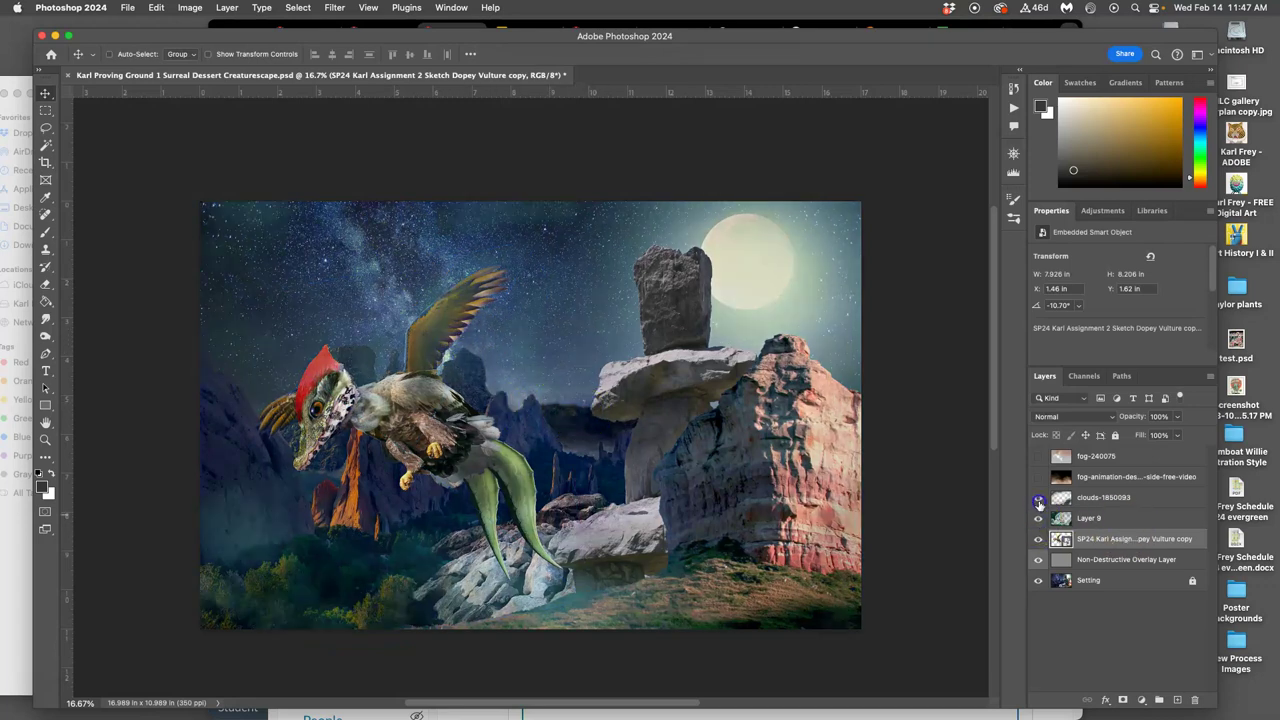
{"action": "left_click", "coordinate": [1038, 497]}
{"action": "left_click", "coordinate": [1038, 477]}
{"action": "left_click", "coordinate": [1037, 456]}
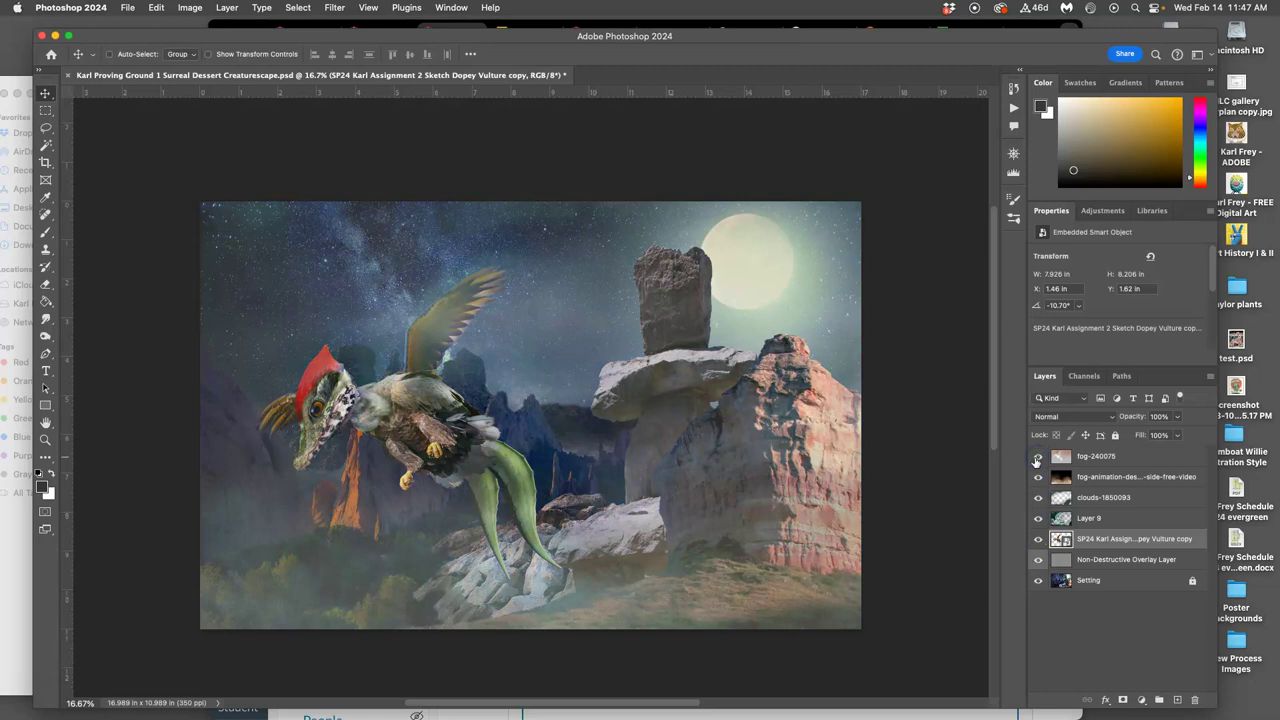
{"action": "left_click", "coordinate": [1037, 456]}
{"action": "left_click", "coordinate": [1038, 477]}
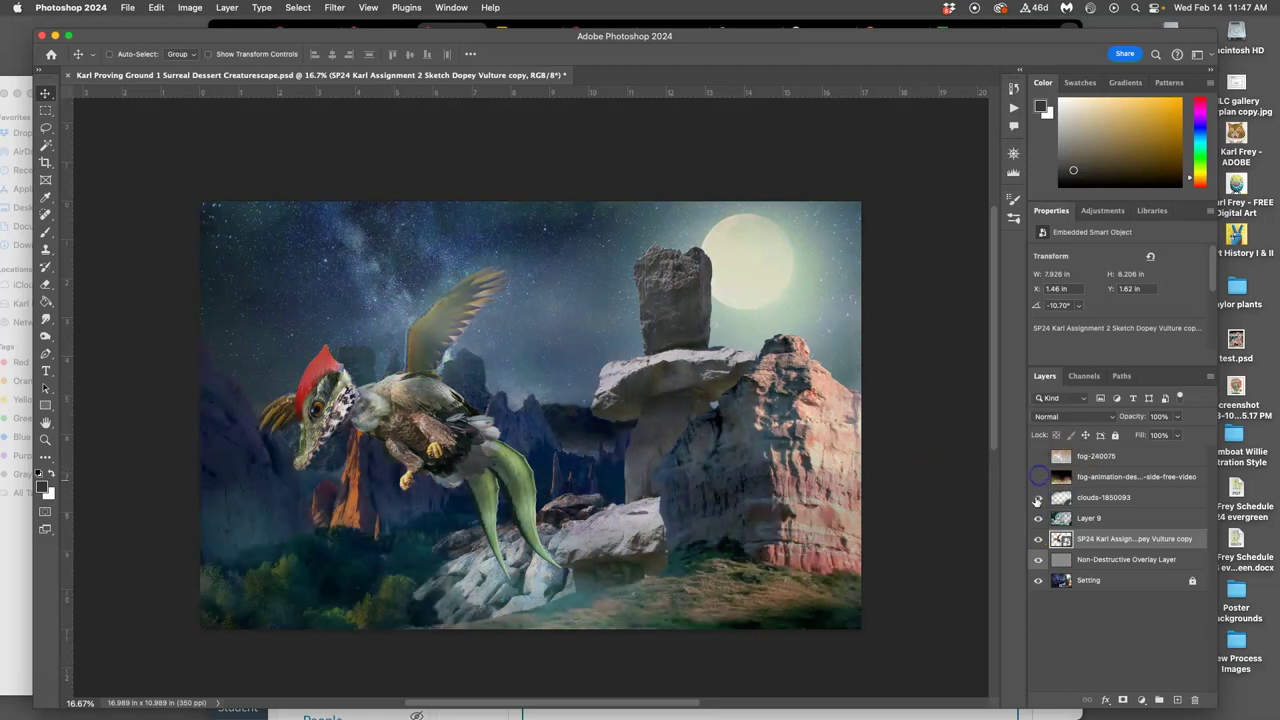
{"action": "left_click", "coordinate": [1038, 497]}
{"action": "left_click", "coordinate": [1038, 518]}
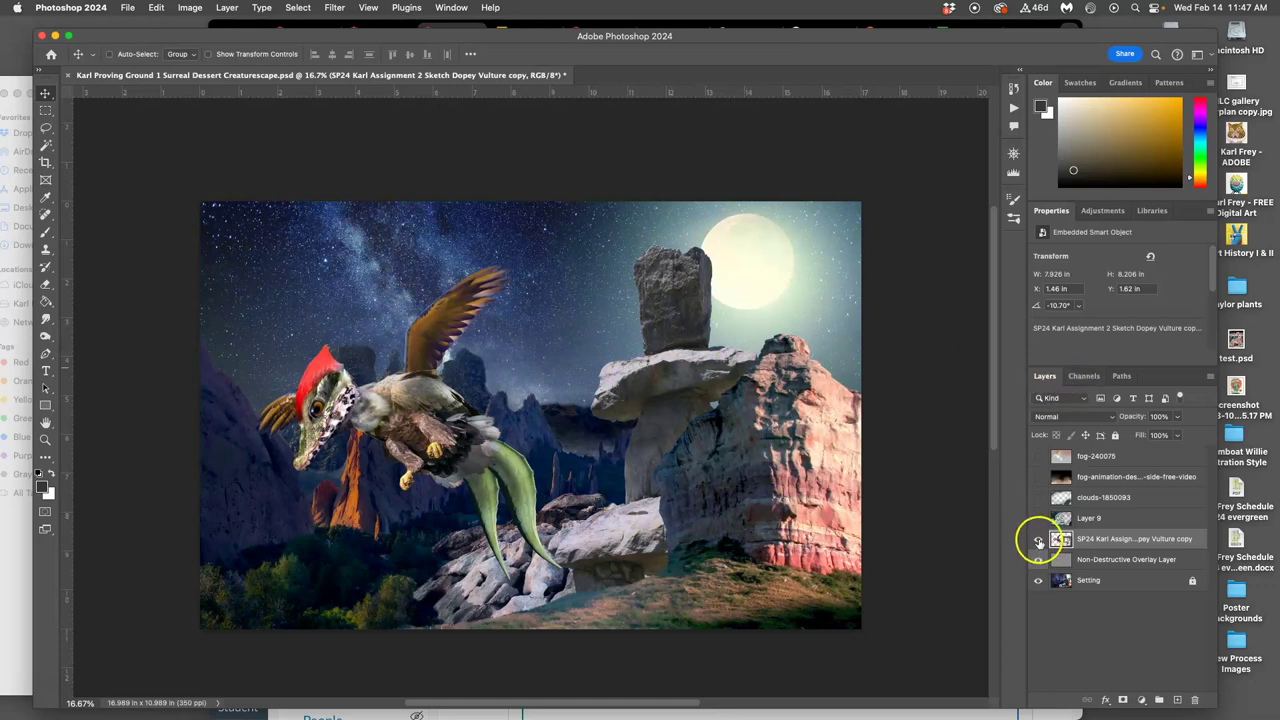
Hide the vulture layer and view the Non-Destructive Overlay Layer alone, with the Setting layer shown again after the check.
{"action": "left_click", "coordinate": [1038, 539]}
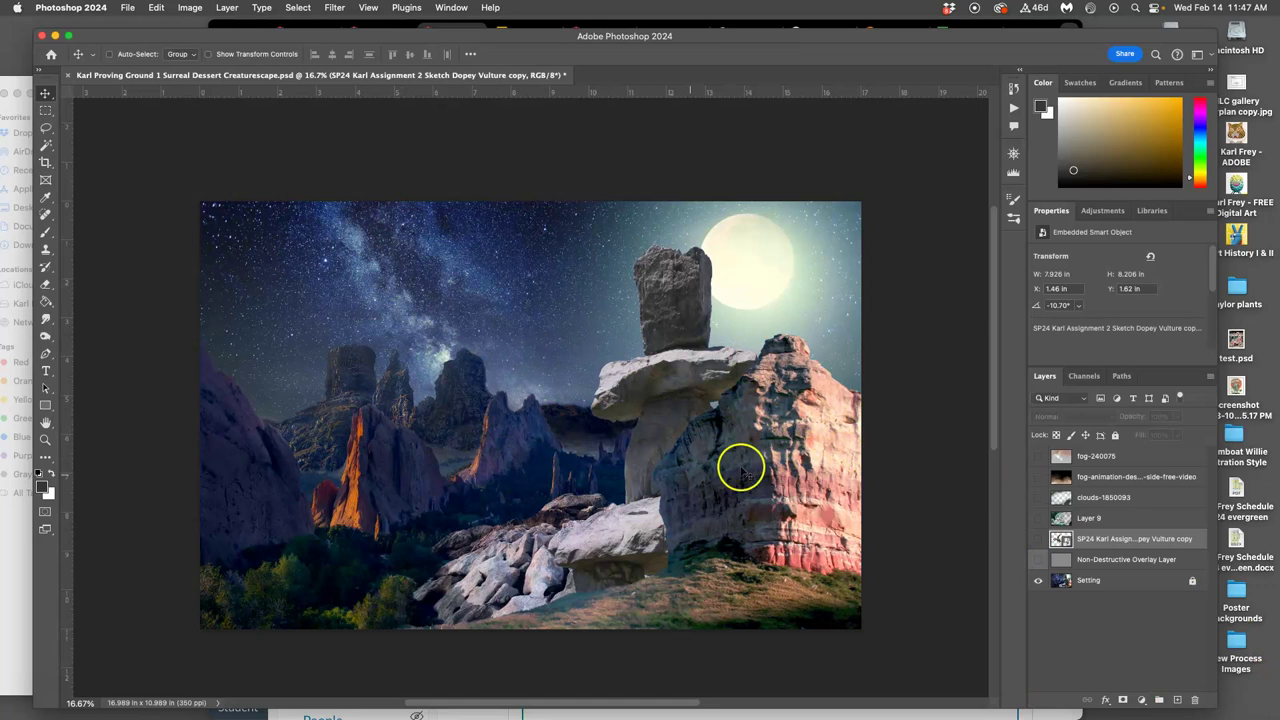
{"action": "left_click", "coordinate": [1038, 559], "text": "alt"}
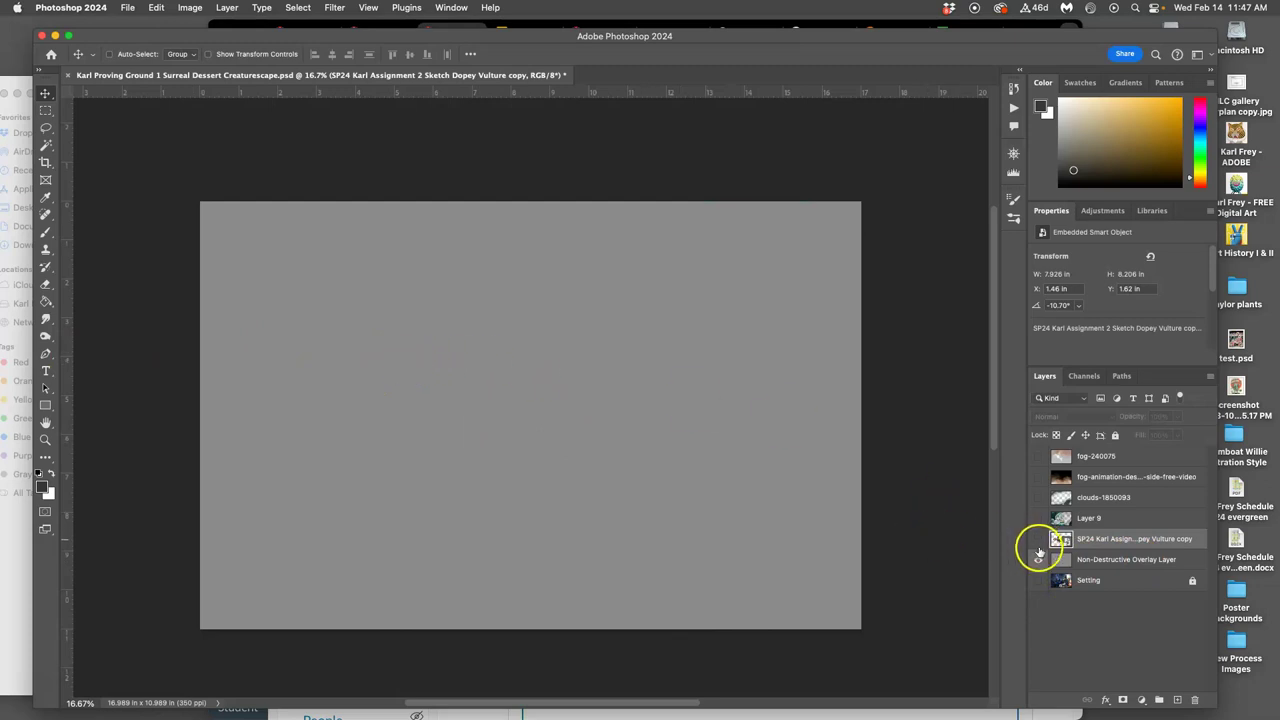
{"action": "left_click", "coordinate": [1038, 580]}
Add a new layer above the Non-Destructive Overlay Layer, filled with 50% Gray and set to Overlay blend mode.
{"action": "left_click", "coordinate": [1090, 561]}
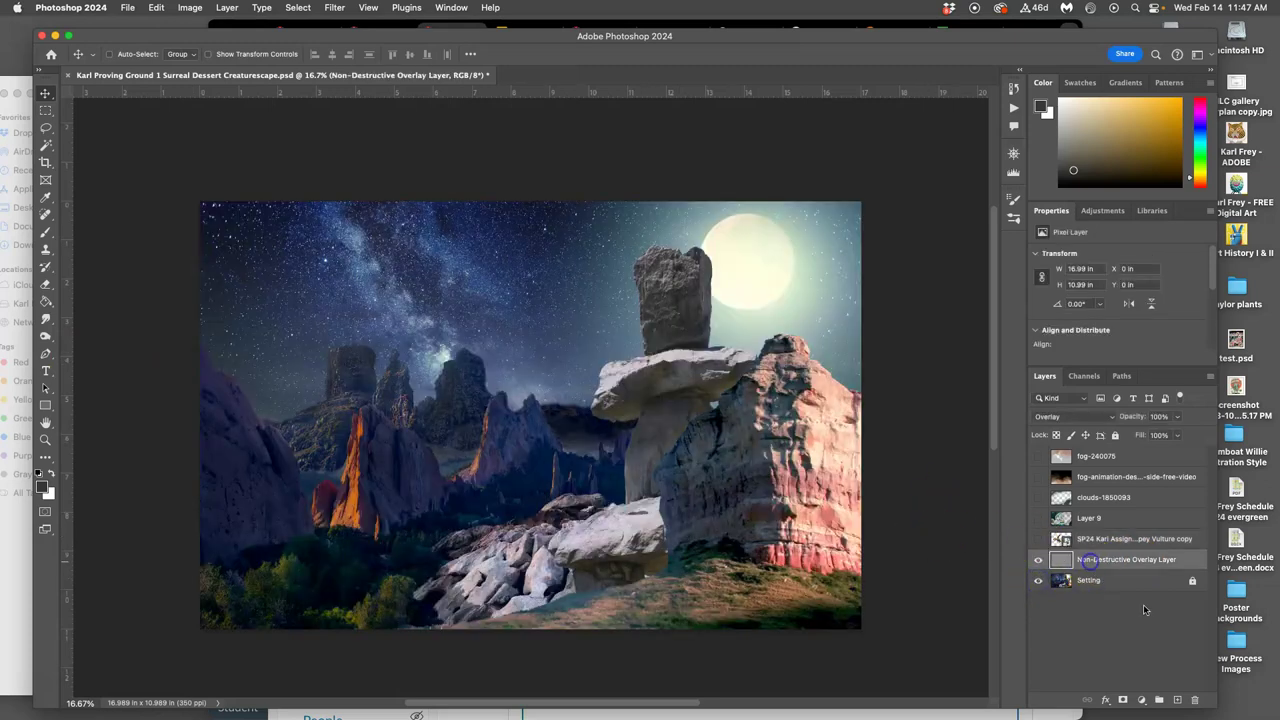
{"action": "left_click", "coordinate": [1177, 699]}
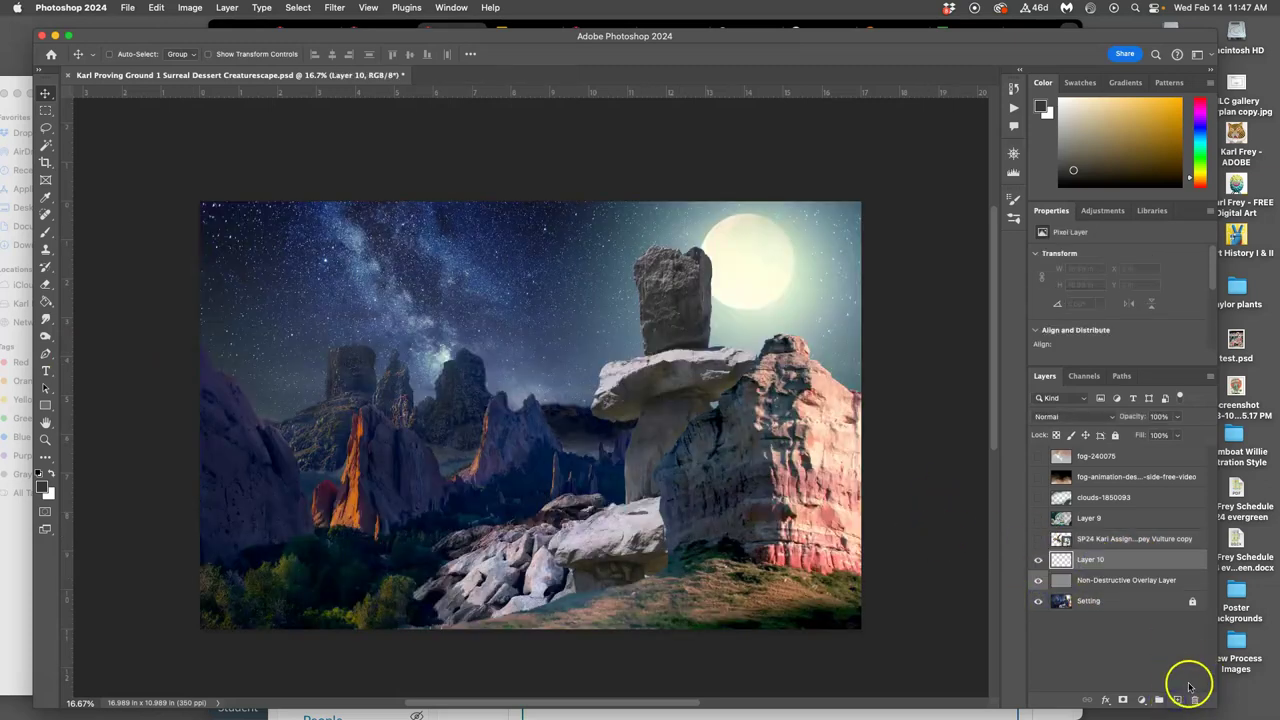
{"action": "left_click", "coordinate": [156, 7]}
{"action": "left_click", "coordinate": [165, 210]}
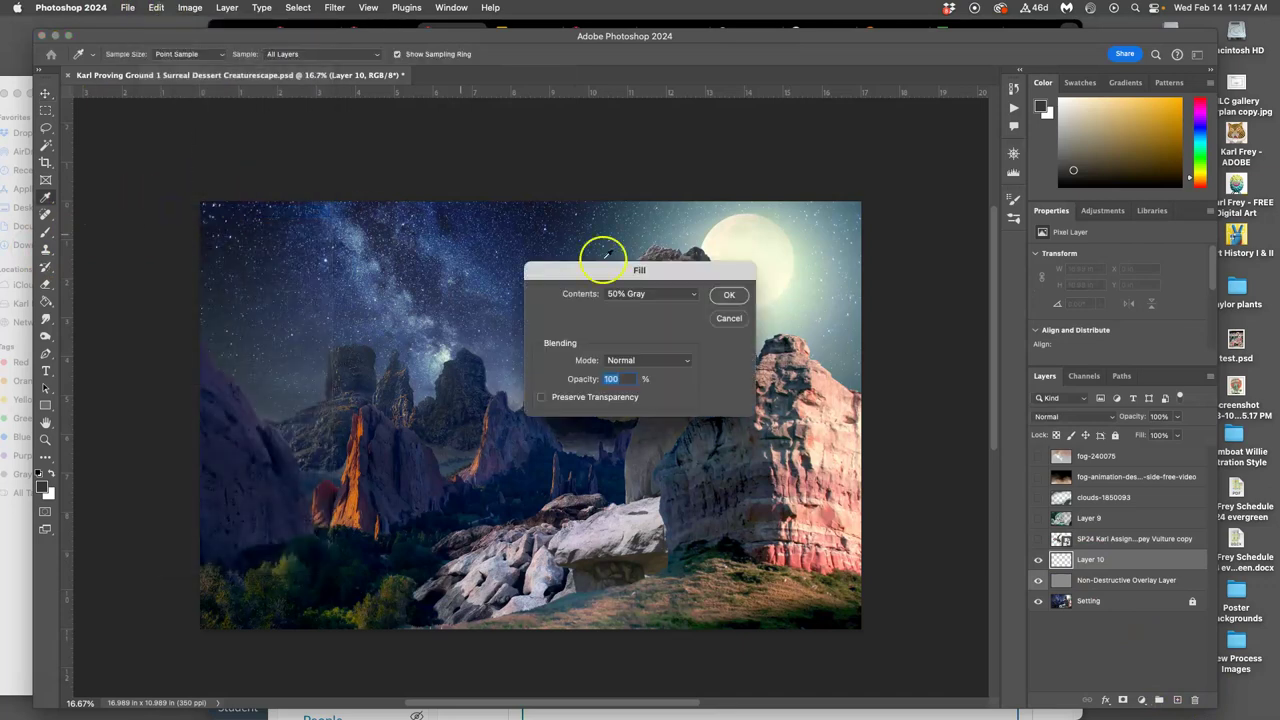
{"action": "left_click", "coordinate": [736, 295]}
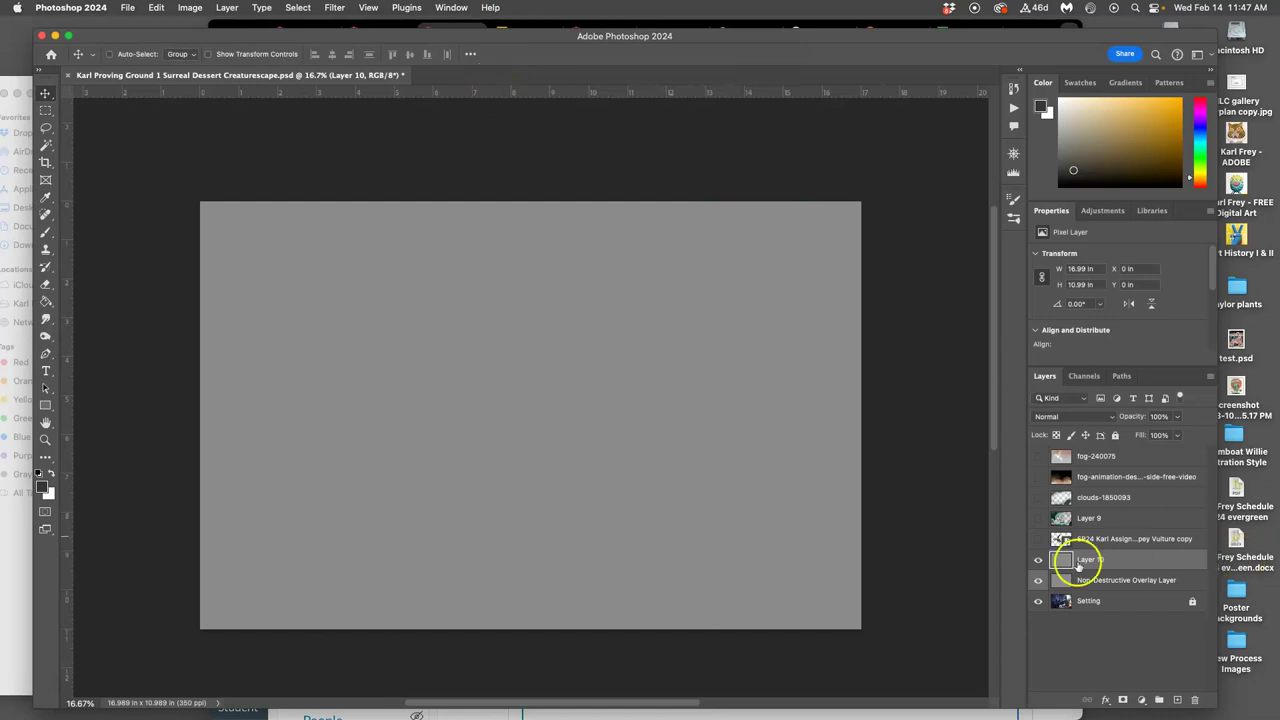
{"action": "left_click", "coordinate": [1063, 420]}
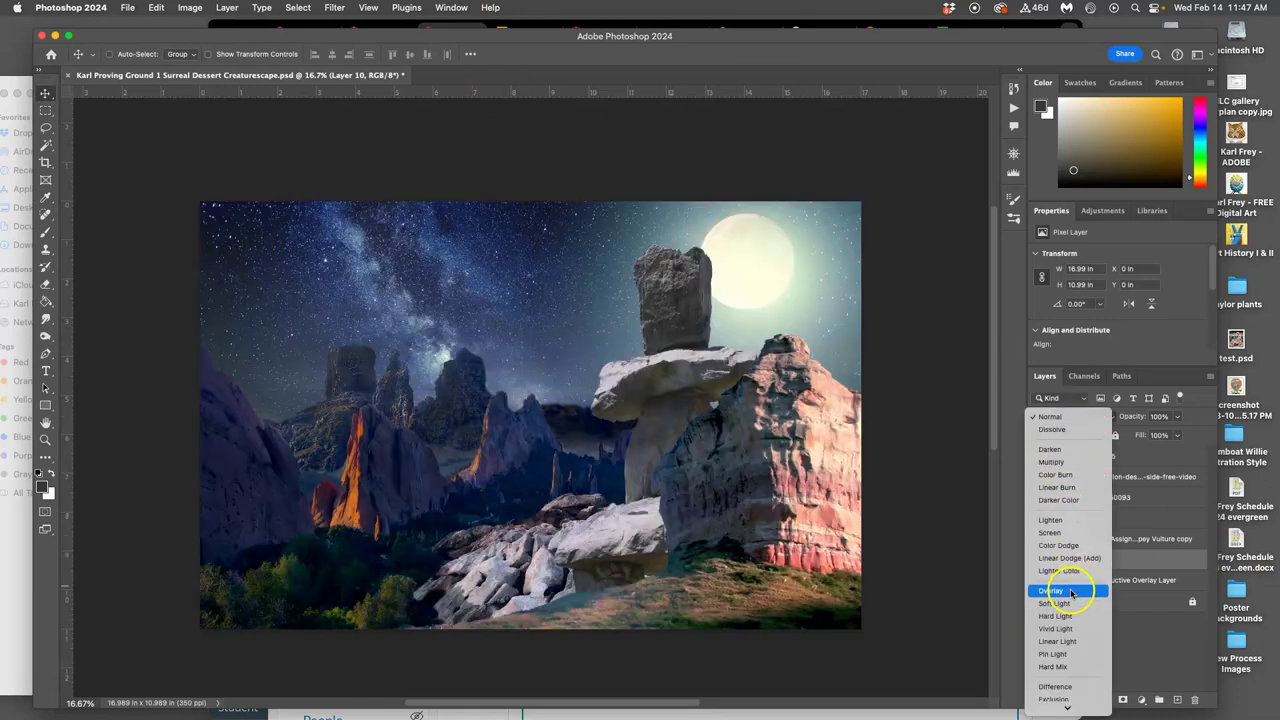
{"action": "left_click", "coordinate": [1064, 591]}
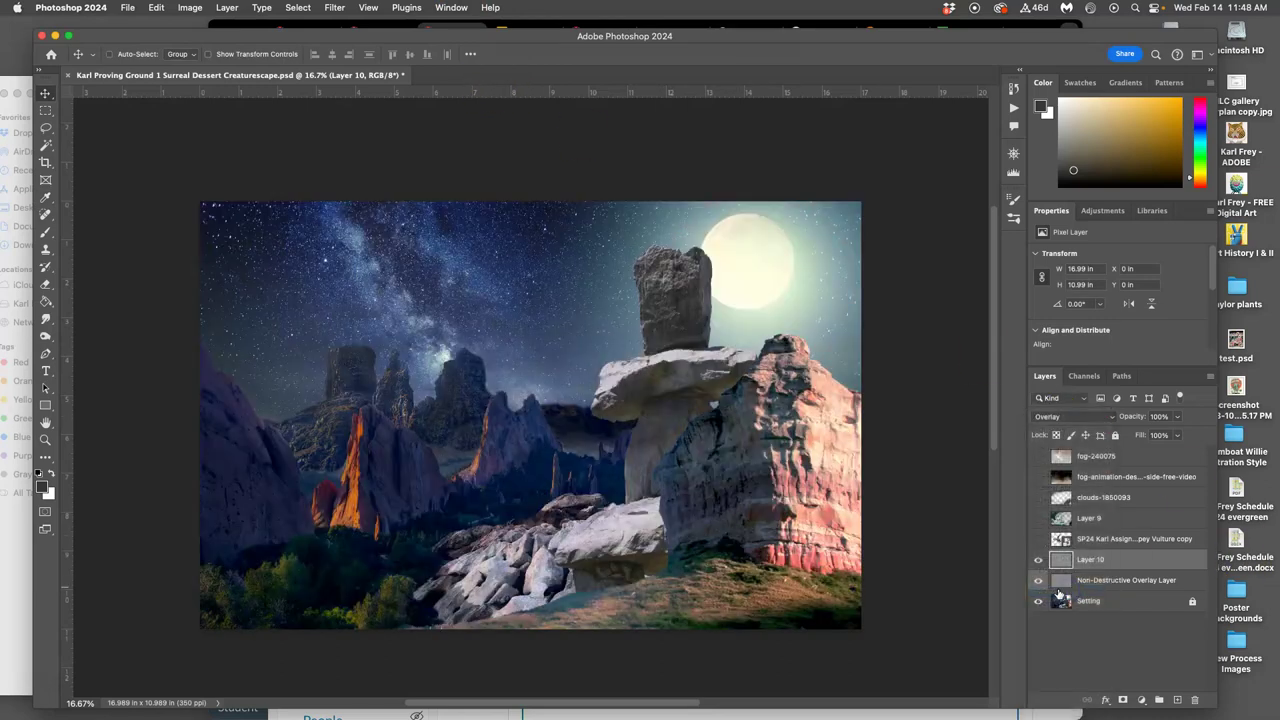
Hide Layer 10 and move it above the vulture layer in the layer stack.
{"action": "left_click", "coordinate": [1038, 559]}
{"action": "left_click_drag", "start_coordinate": [1090, 560], "coordinate": [1088, 533]}
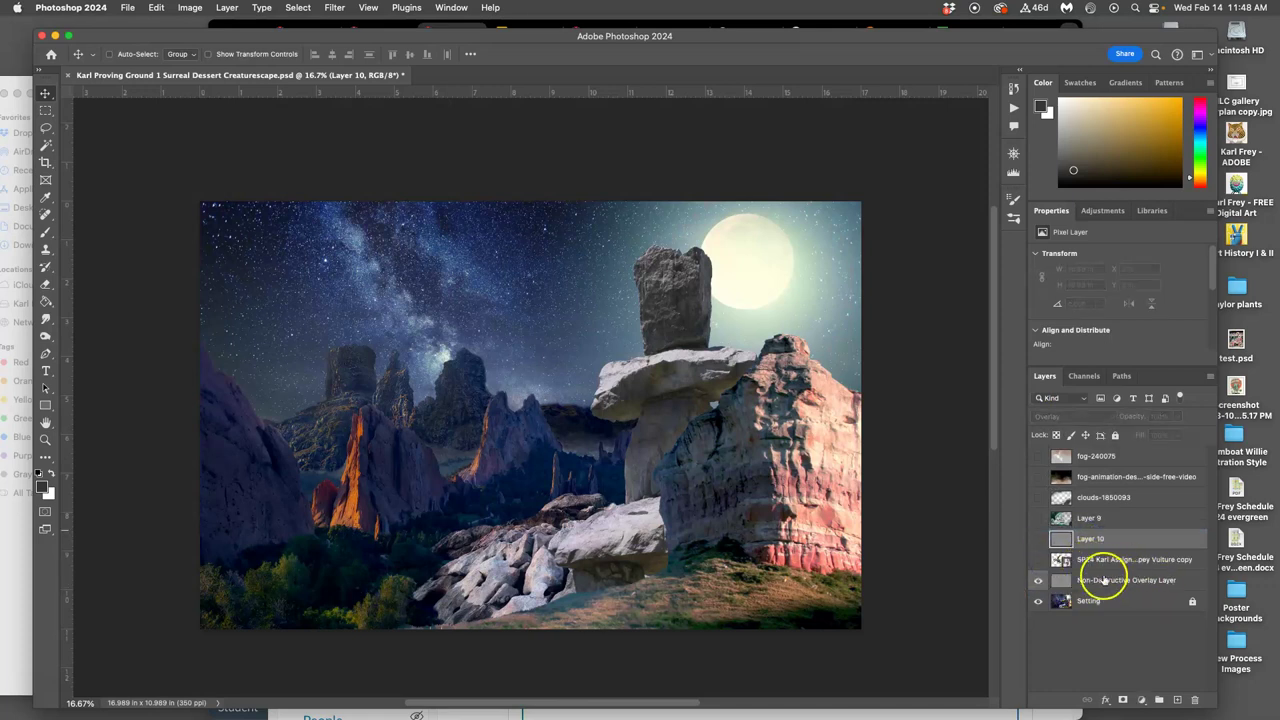
Choose the Burn tool and make the Non-Destructive Overlay Layer active, with the Setting layer hidden so only its gray shows.
{"action": "left_click", "coordinate": [1039, 600]}
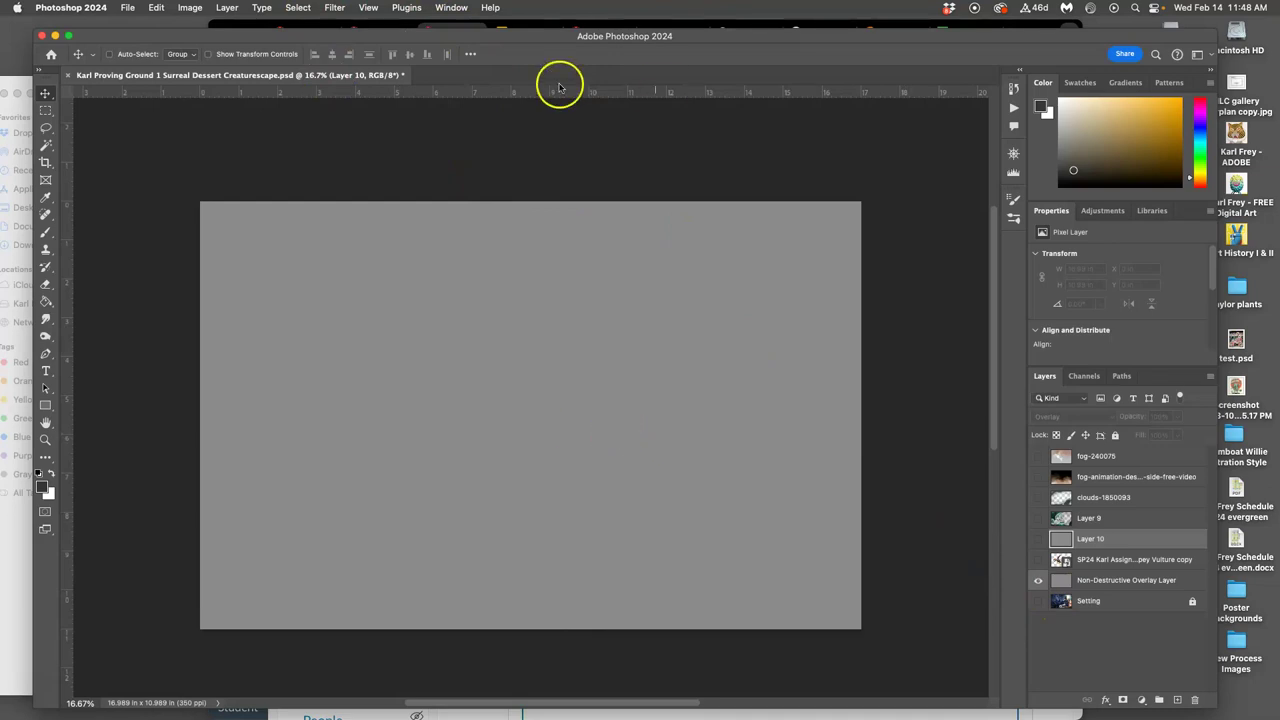
{"action": "left_click", "coordinate": [46, 336]}
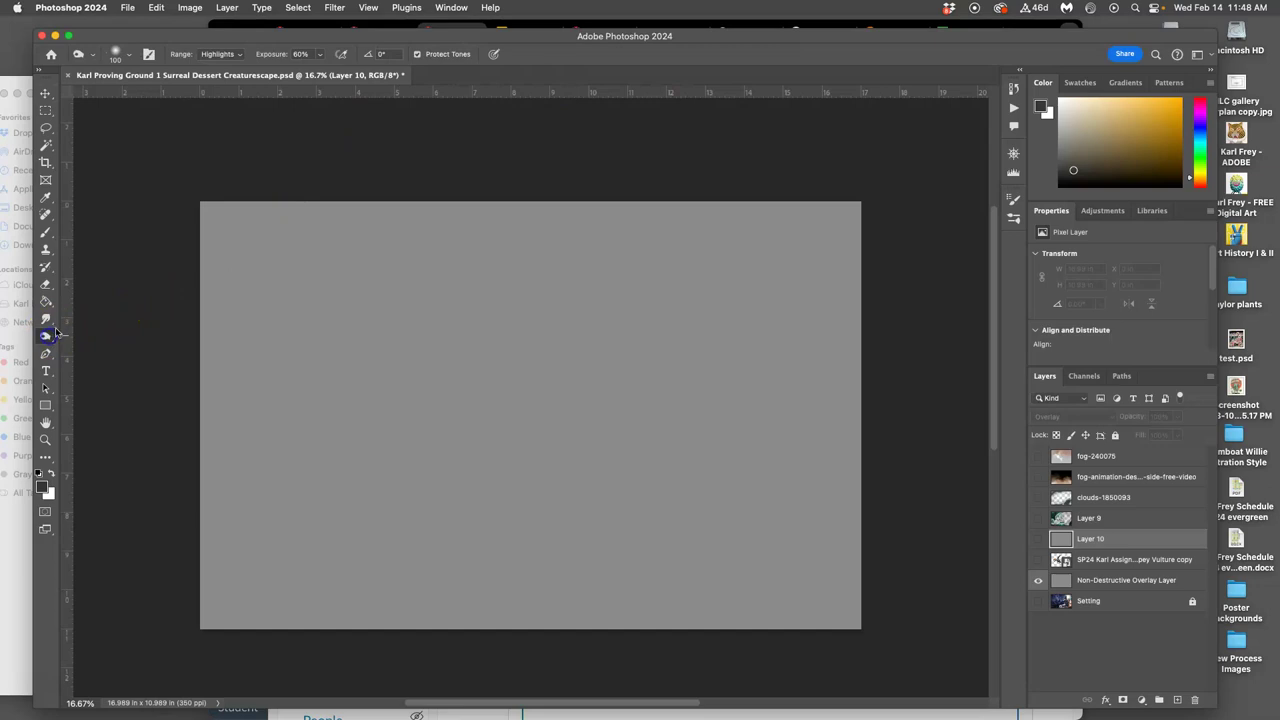
{"action": "left_click_drag", "start_coordinate": [46, 336], "coordinate": [46, 337]}
{"action": "left_click", "coordinate": [91, 345]}
{"action": "left_click", "coordinate": [1038, 601]}
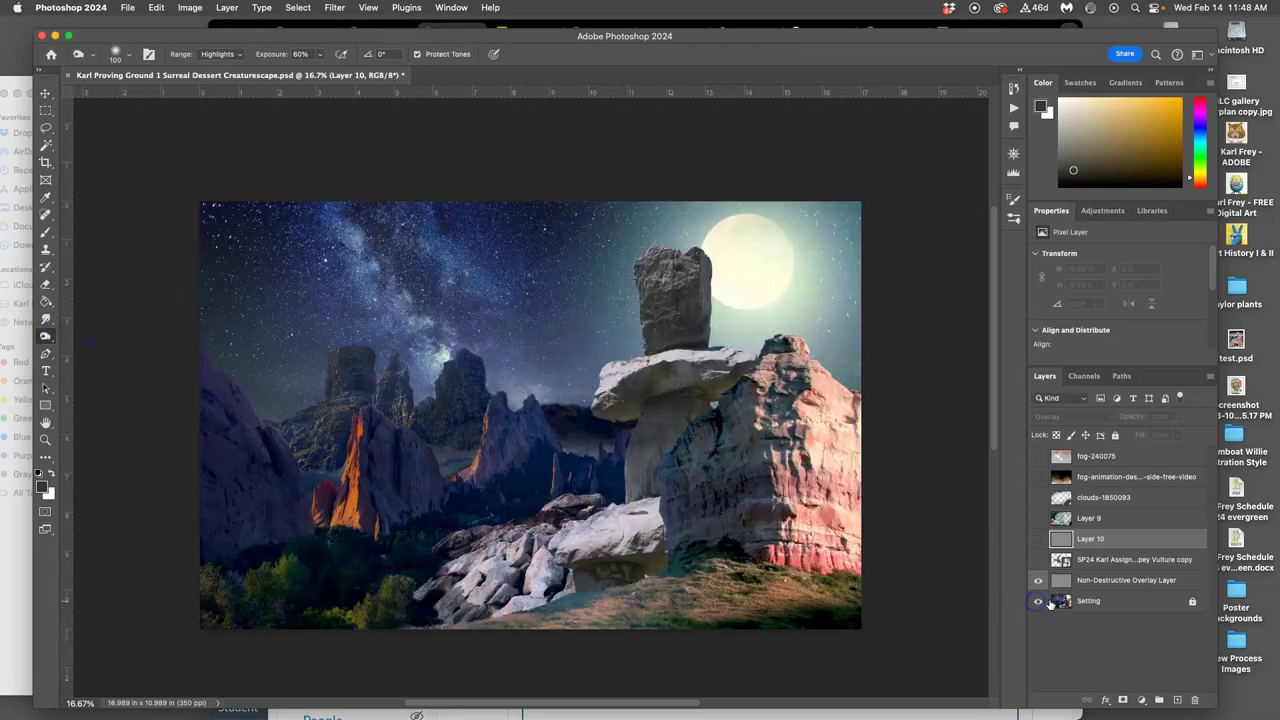
{"action": "left_click", "coordinate": [1082, 584]}
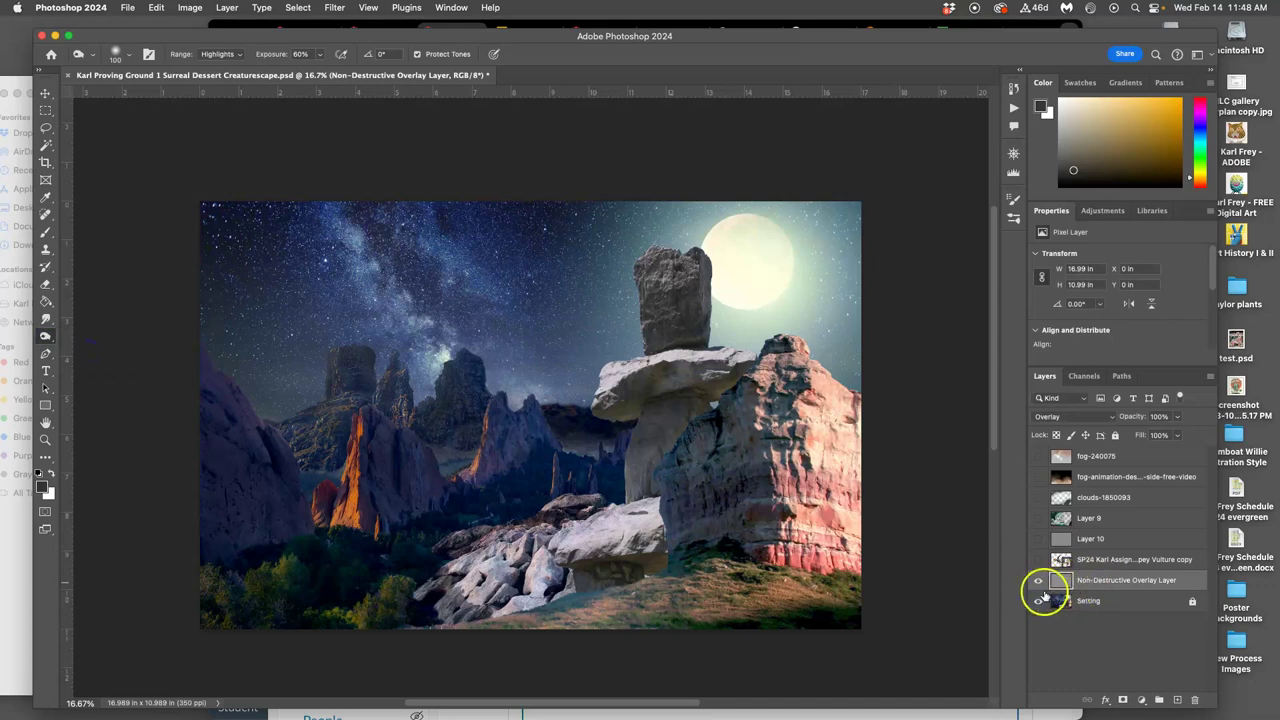
{"action": "left_click", "coordinate": [1038, 601]}
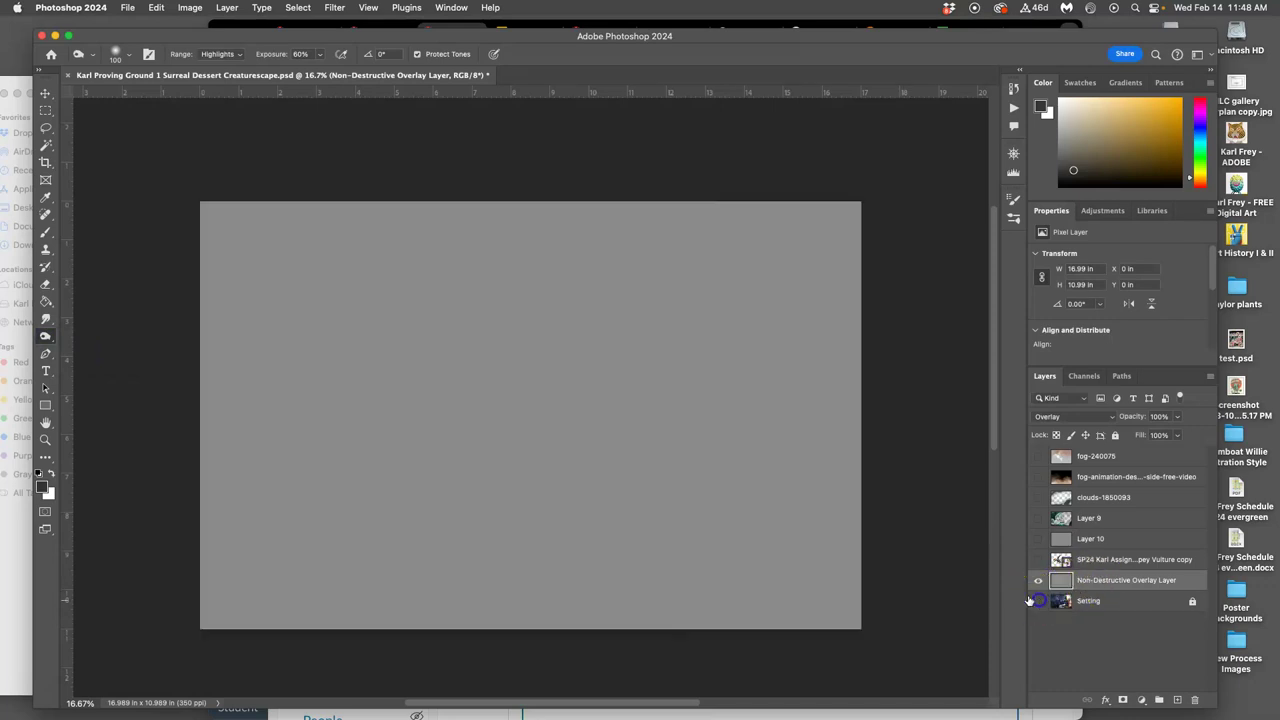
Burn soft strokes across the middle of the gray overlay layer with a 364 px brush, Midtones range and 19% exposure.
{"action": "left_click", "coordinate": [122, 53]}
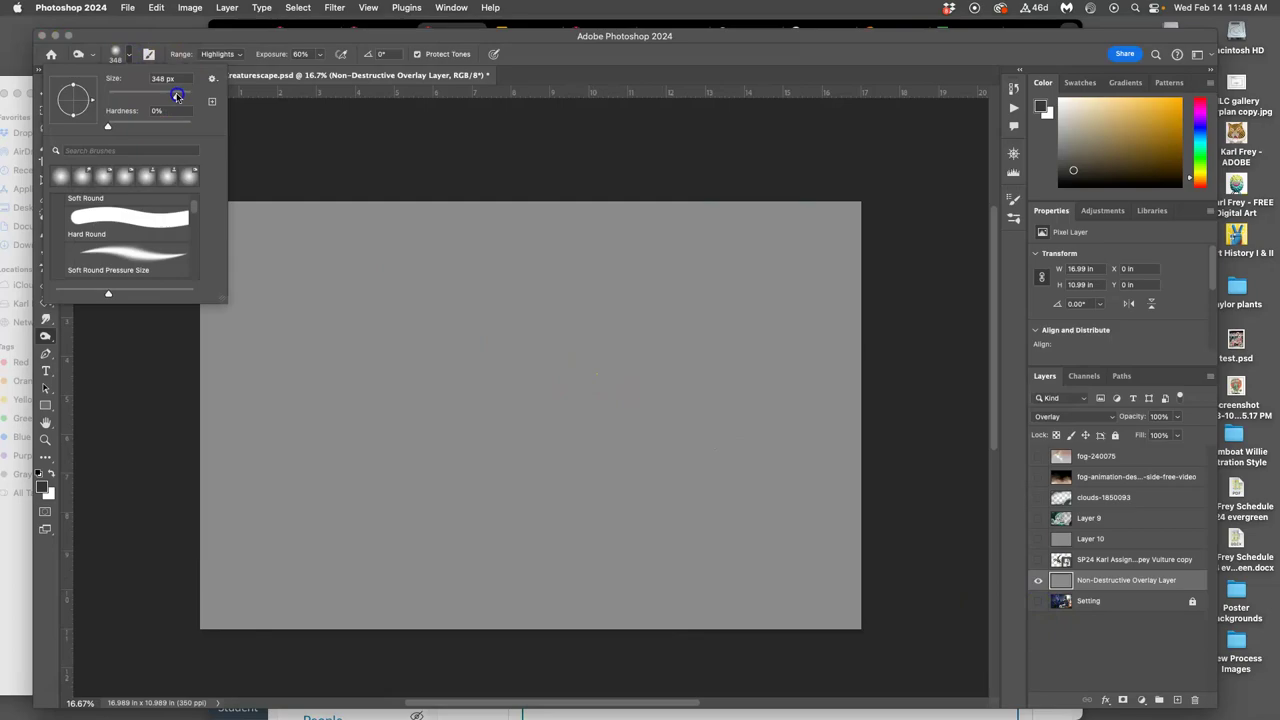
{"action": "left_click", "coordinate": [226, 55]}
{"action": "left_click", "coordinate": [220, 41]}
{"action": "left_click", "coordinate": [320, 55]}
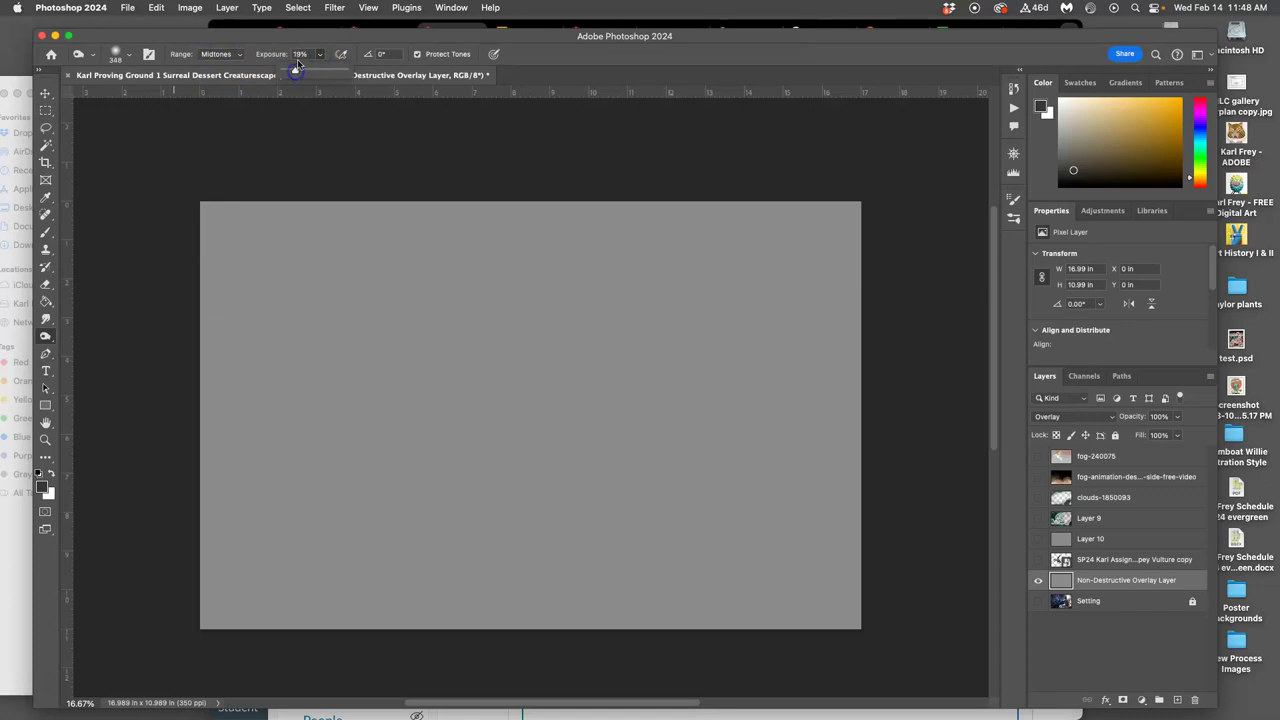
{"action": "left_click", "coordinate": [136, 50]}
{"action": "left_click", "coordinate": [128, 54]}
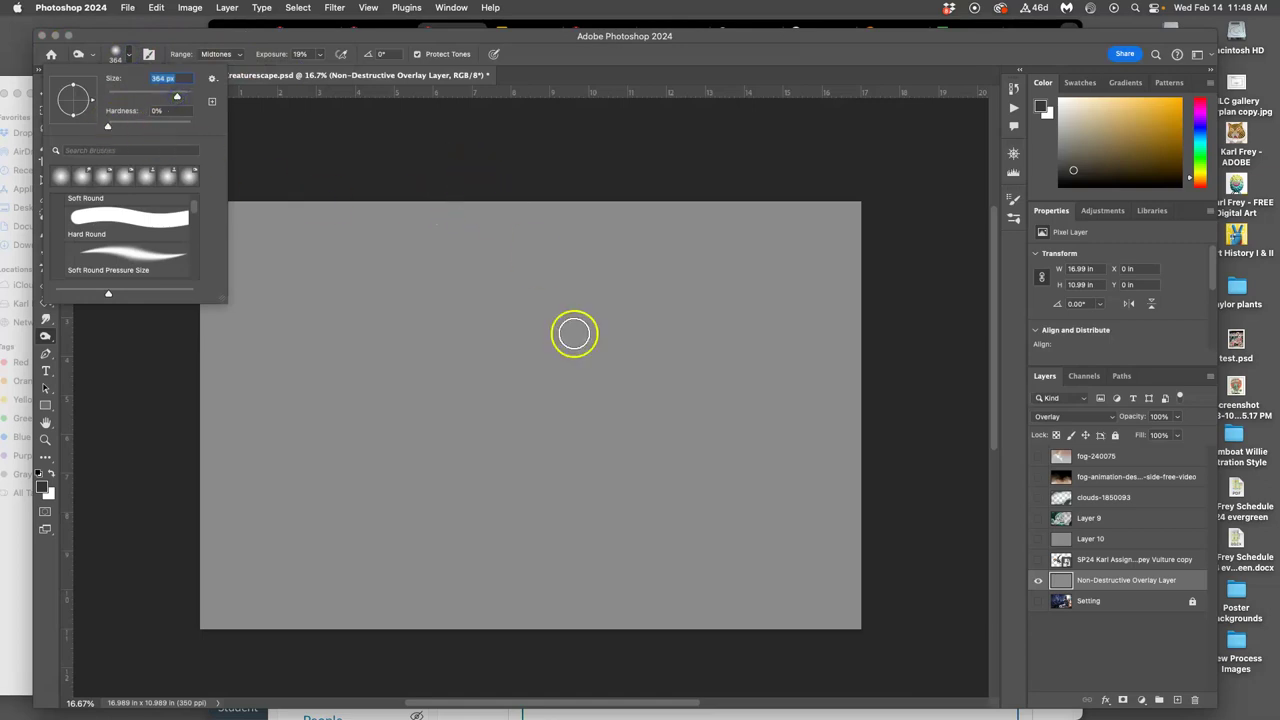
{"action": "left_click", "coordinate": [406, 417]}
{"action": "mouse_move", "coordinate": [406, 417]}
{"action": "left_mouse_down"}
{"action": "mouse_move", "coordinate": [694, 449]}
{"action": "mouse_move", "coordinate": [529, 406]}
{"action": "mouse_move", "coordinate": [417, 403]}
{"action": "mouse_move", "coordinate": [620, 353]}
{"action": "mouse_move", "coordinate": [420, 437]}
{"action": "mouse_move", "coordinate": [669, 366]}
{"action": "mouse_move", "coordinate": [519, 387]}
{"action": "mouse_move", "coordinate": [363, 437]}
{"action": "mouse_move", "coordinate": [389, 454]}
{"action": "mouse_move", "coordinate": [480, 431]}
{"action": "mouse_move", "coordinate": [417, 484]}
{"action": "mouse_move", "coordinate": [620, 380]}
{"action": "mouse_move", "coordinate": [597, 411]}
{"action": "mouse_move", "coordinate": [649, 400]}
{"action": "mouse_move", "coordinate": [539, 467]}
{"action": "mouse_move", "coordinate": [437, 463]}
{"action": "mouse_move", "coordinate": [409, 417]}
{"action": "mouse_move", "coordinate": [371, 414]}
{"action": "mouse_move", "coordinate": [511, 298]}
{"action": "mouse_move", "coordinate": [571, 300]}
{"action": "mouse_move", "coordinate": [463, 463]}
{"action": "mouse_move", "coordinate": [551, 429]}
{"action": "mouse_move", "coordinate": [655, 452]}
{"action": "left_mouse_up"}
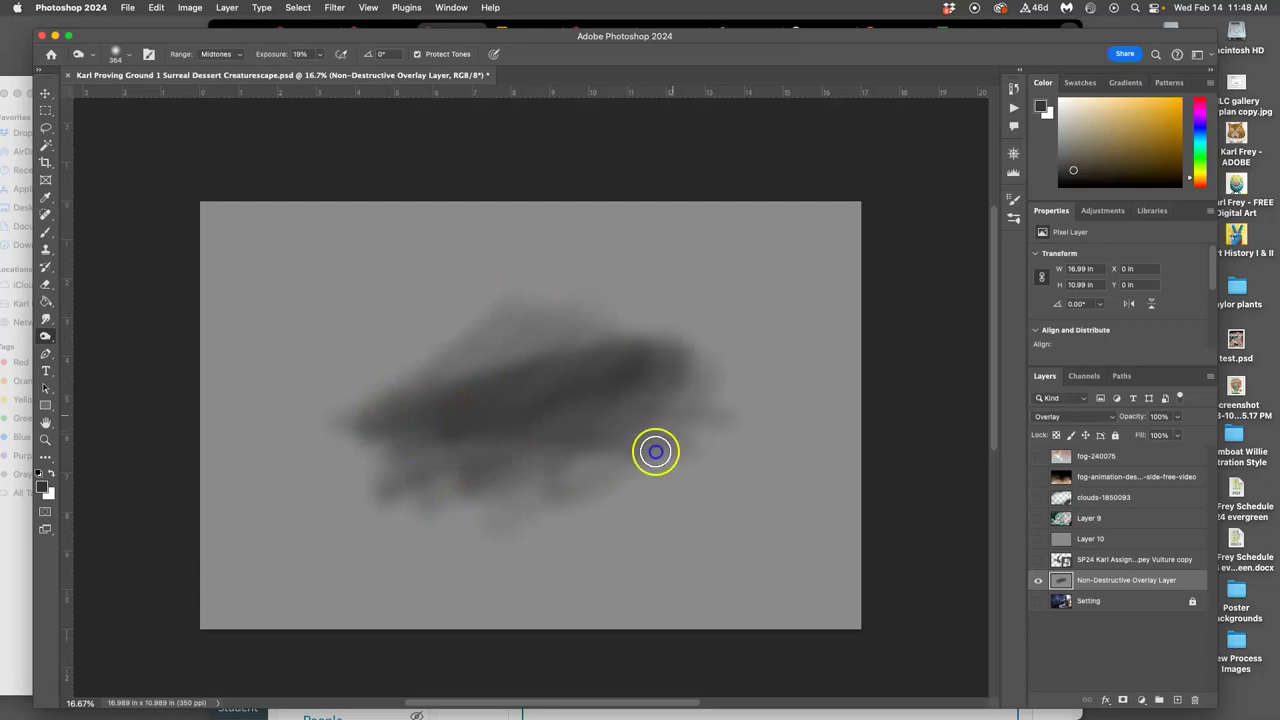
Show the Setting layer and toggle the Non-Destructive Overlay Layer's visibility to compare the landscape with and without the burned strokes.
{"action": "left_click", "coordinate": [1037, 601]}
{"action": "left_click", "coordinate": [1040, 581]}
{"action": "left_click", "coordinate": [1041, 583]}
{"action": "left_click", "coordinate": [1041, 583]}
{"action": "left_click", "coordinate": [1040, 582]}
{"action": "left_click", "coordinate": [1039, 581]}
{"action": "left_click", "coordinate": [1038, 582]}
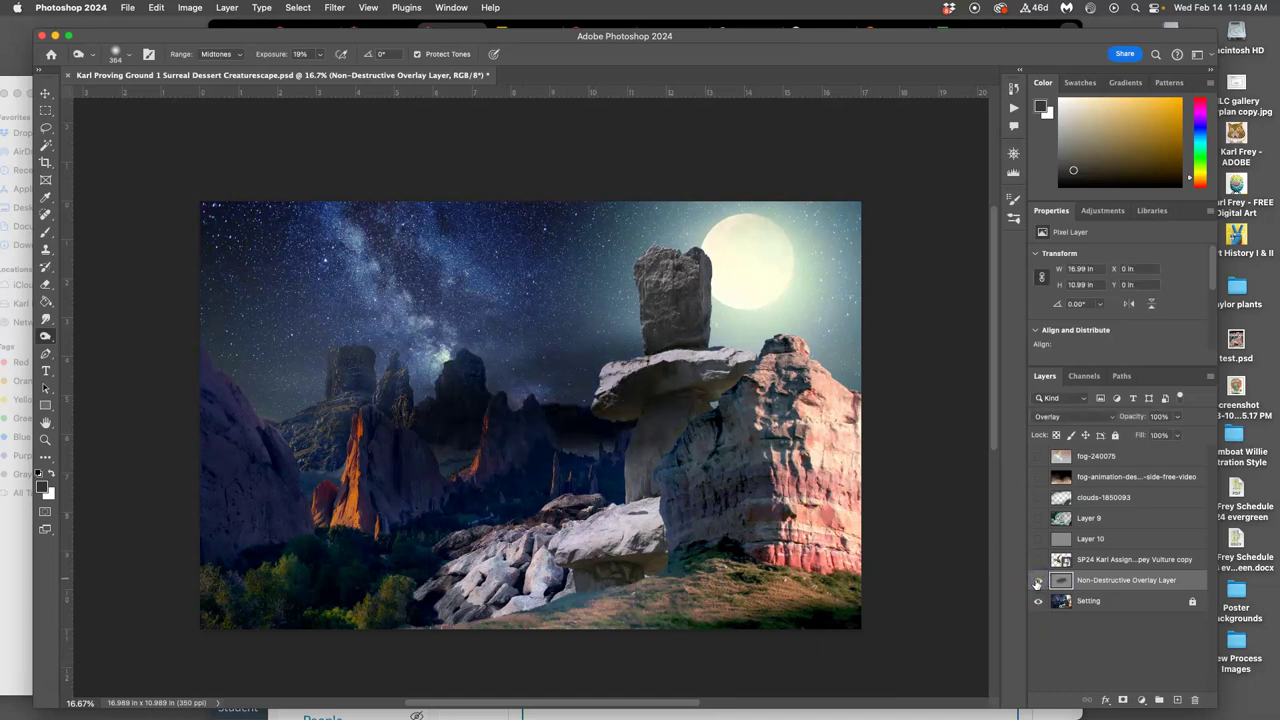
{"action": "left_click", "coordinate": [1038, 582]}
{"action": "left_click_drag", "start_coordinate": [1080, 588], "coordinate": [1100, 612]}
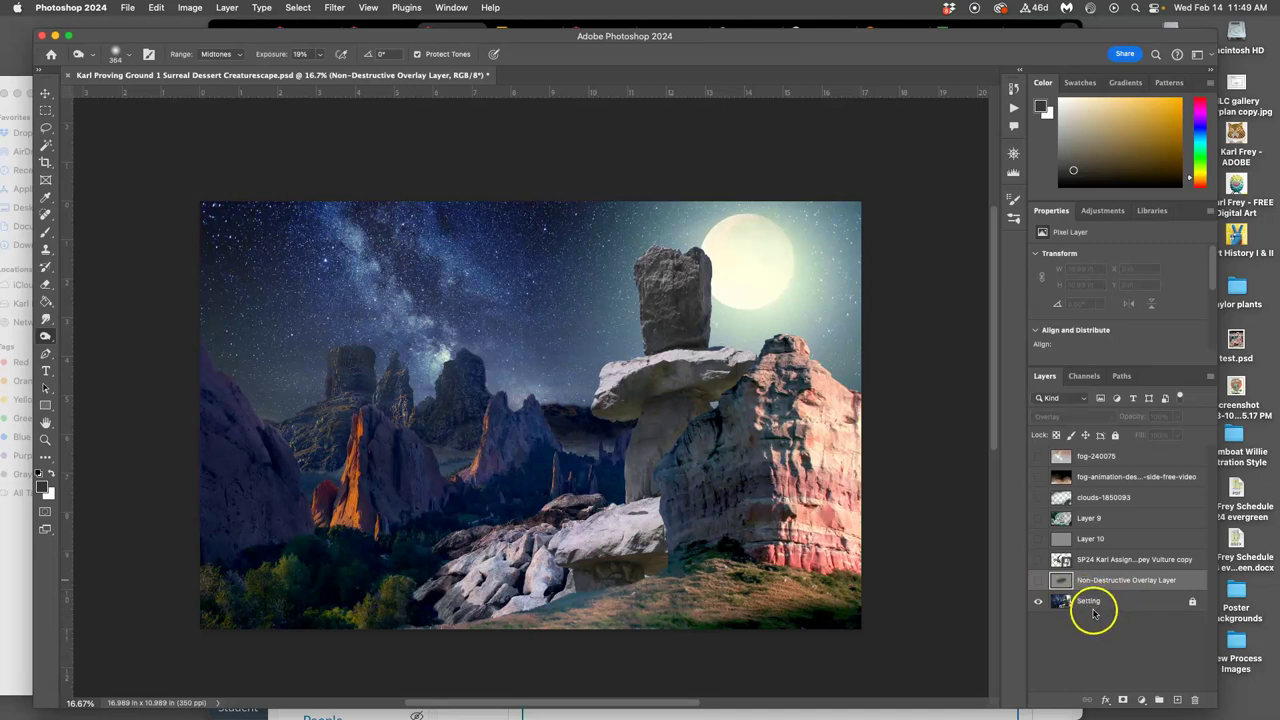
{"action": "left_click_drag", "start_coordinate": [1092, 608], "coordinate": [1047, 586]}
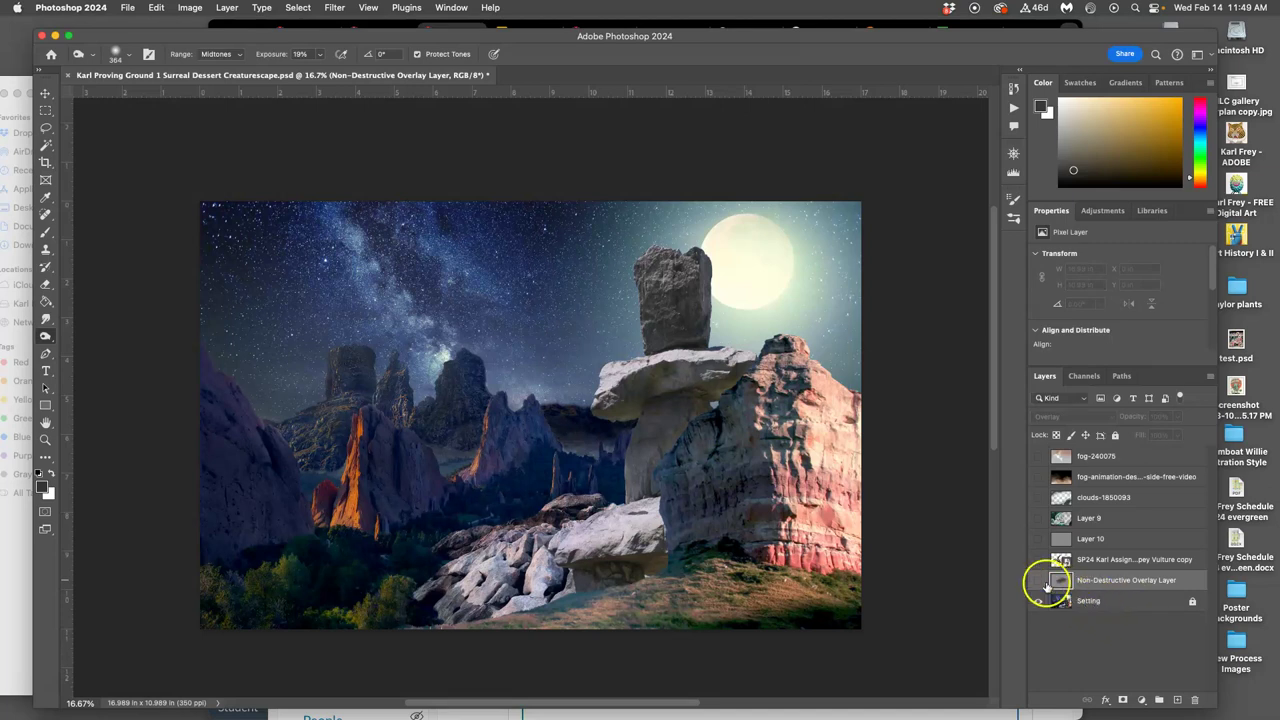
{"action": "left_click", "coordinate": [1039, 583]}
Refill the Non-Destructive Overlay Layer with 50% gray to clear its burned strokes, and return to the Burn tool.
{"action": "left_click", "coordinate": [202, 76]}
{"action": "left_click", "coordinate": [156, 7]}
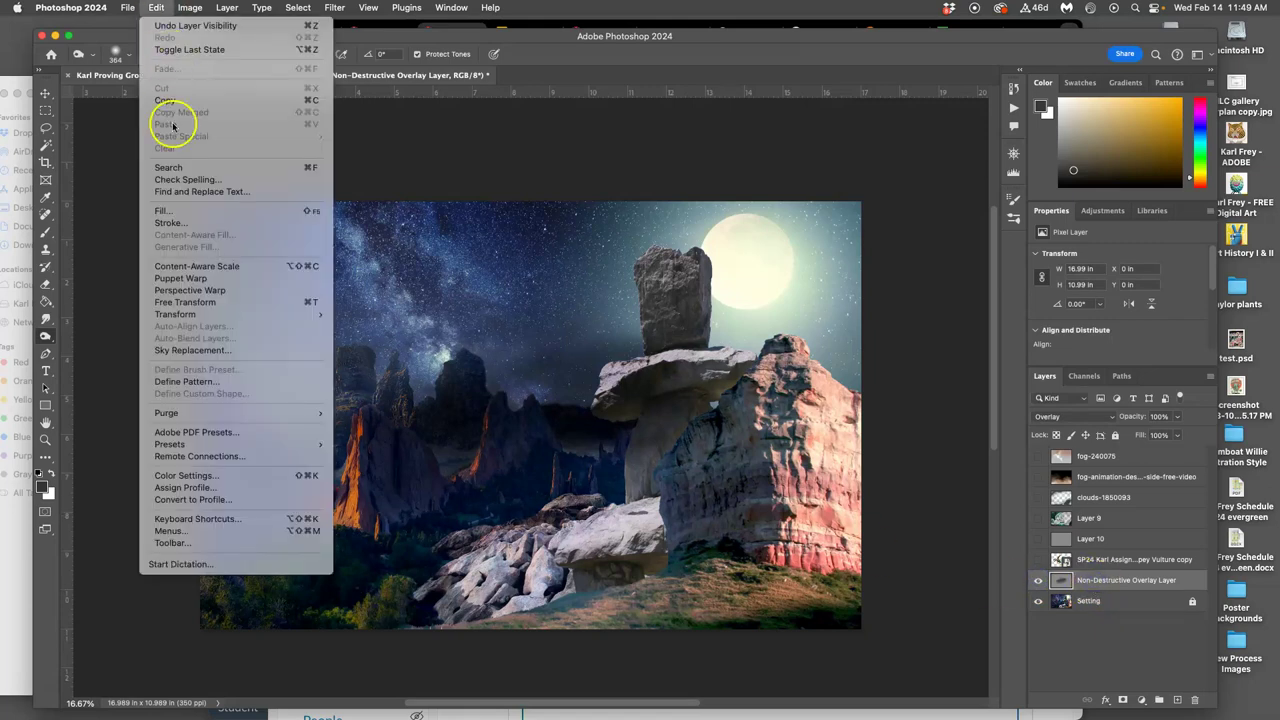
{"action": "left_click", "coordinate": [166, 206]}
{"action": "left_click", "coordinate": [733, 299]}
{"action": "key", "text": "o"}
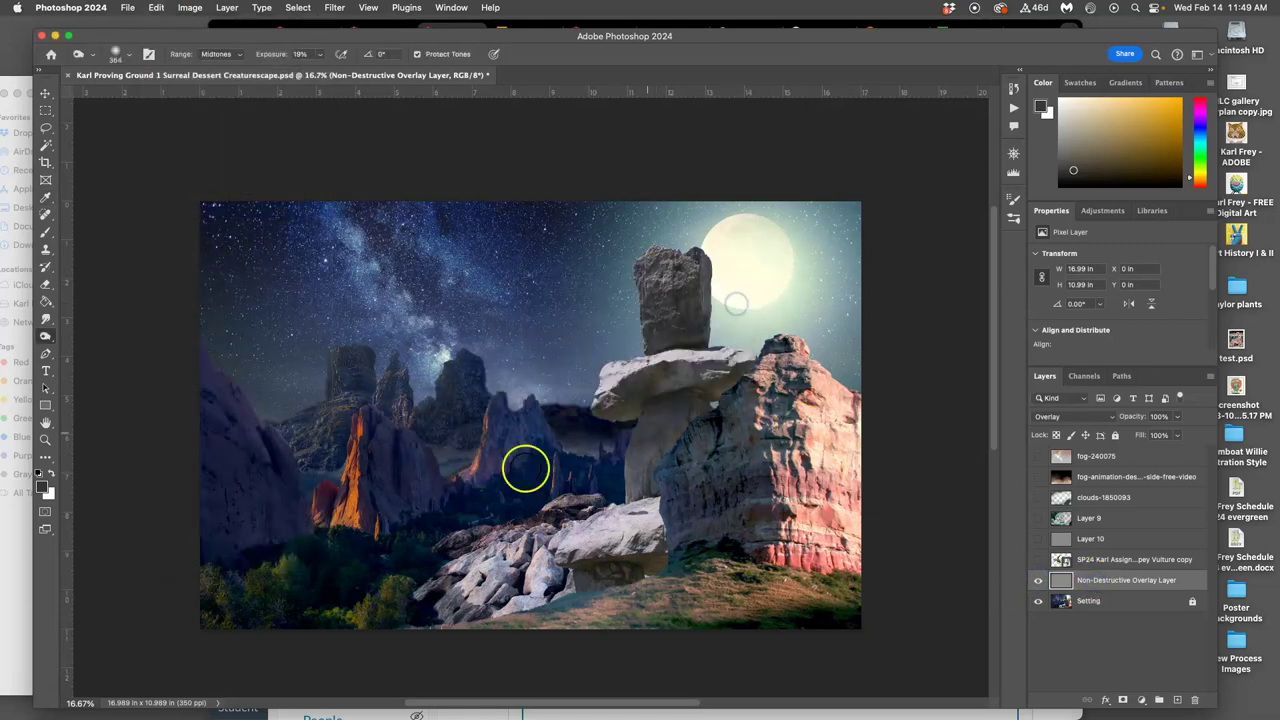
Burn soft shadow strokes along the grassy ground near the image's lower edge on the gray overlay layer, and show the vulture layer.
{"action": "left_click", "coordinate": [1039, 602]}
{"action": "left_click", "coordinate": [1039, 602]}
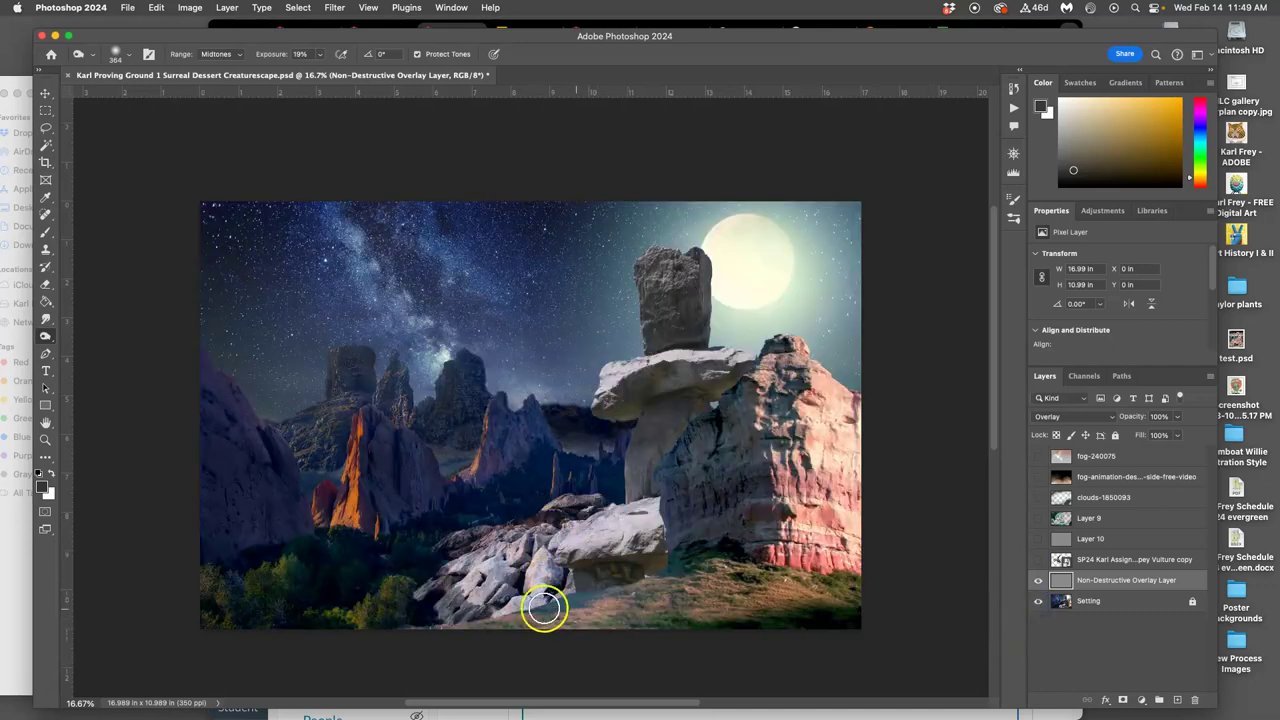
{"action": "mouse_move", "coordinate": [755, 535]}
{"action": "left_mouse_down"}
{"action": "mouse_move", "coordinate": [451, 449]}
{"action": "mouse_move", "coordinate": [497, 591]}
{"action": "mouse_move", "coordinate": [449, 614]}
{"action": "mouse_move", "coordinate": [406, 612]}
{"action": "mouse_move", "coordinate": [569, 620]}
{"action": "mouse_move", "coordinate": [474, 611]}
{"action": "mouse_move", "coordinate": [566, 621]}
{"action": "mouse_move", "coordinate": [514, 626]}
{"action": "mouse_move", "coordinate": [509, 640]}
{"action": "mouse_move", "coordinate": [613, 612]}
{"action": "mouse_move", "coordinate": [606, 629]}
{"action": "left_mouse_up"}
{"action": "left_click_drag", "start_coordinate": [490, 624], "coordinate": [429, 623]}
{"action": "mouse_move", "coordinate": [616, 610]}
{"action": "left_mouse_down"}
{"action": "mouse_move", "coordinate": [626, 594]}
{"action": "mouse_move", "coordinate": [603, 594]}
{"action": "mouse_move", "coordinate": [642, 614]}
{"action": "left_mouse_up"}
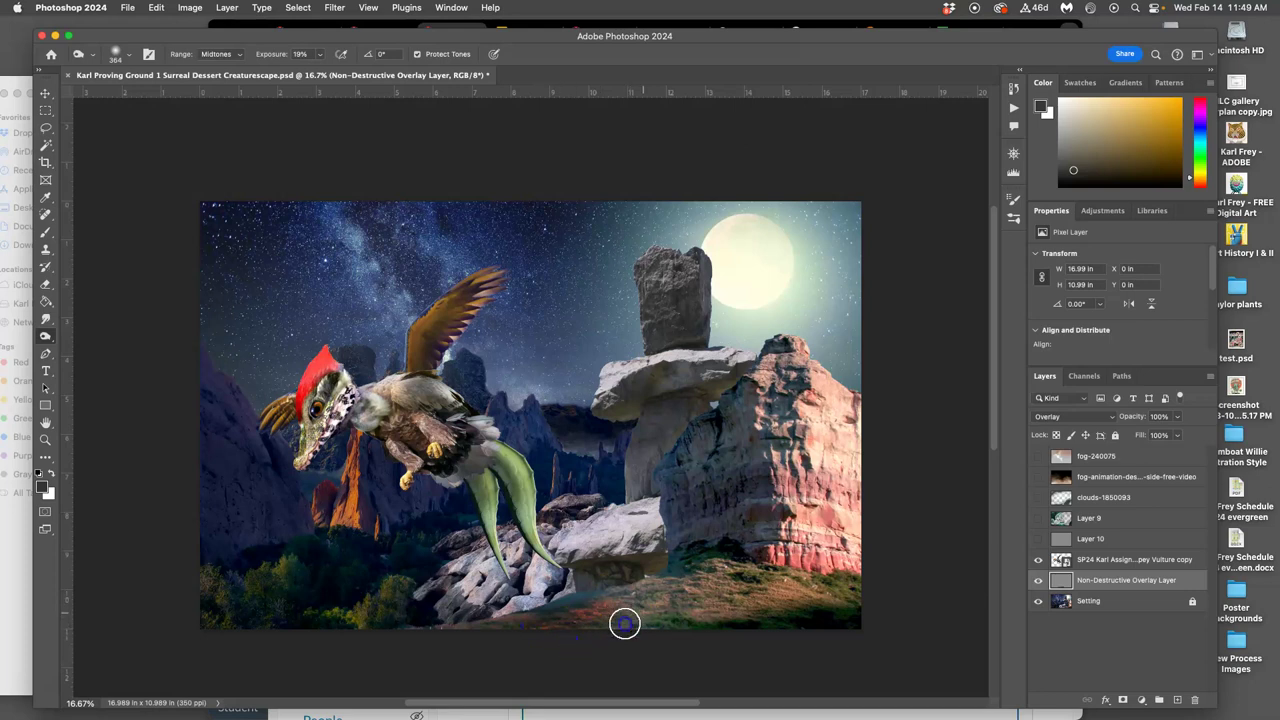
Hide the Setting layer and brush a sphere with a light arrow and cast-shadow outline on the gray, using an 87 px brush at 53% opacity.
{"action": "left_click", "coordinate": [1038, 582]}
{"action": "left_click", "coordinate": [1038, 600]}
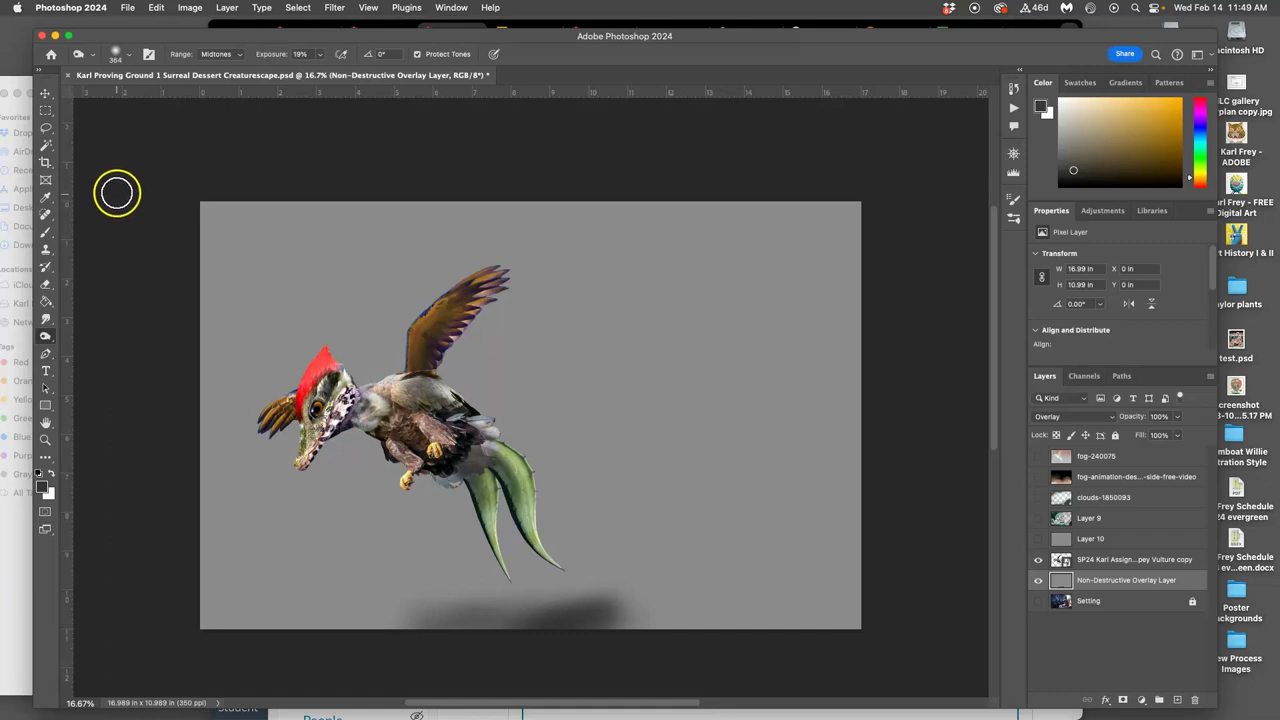
{"action": "left_click", "coordinate": [45, 236]}
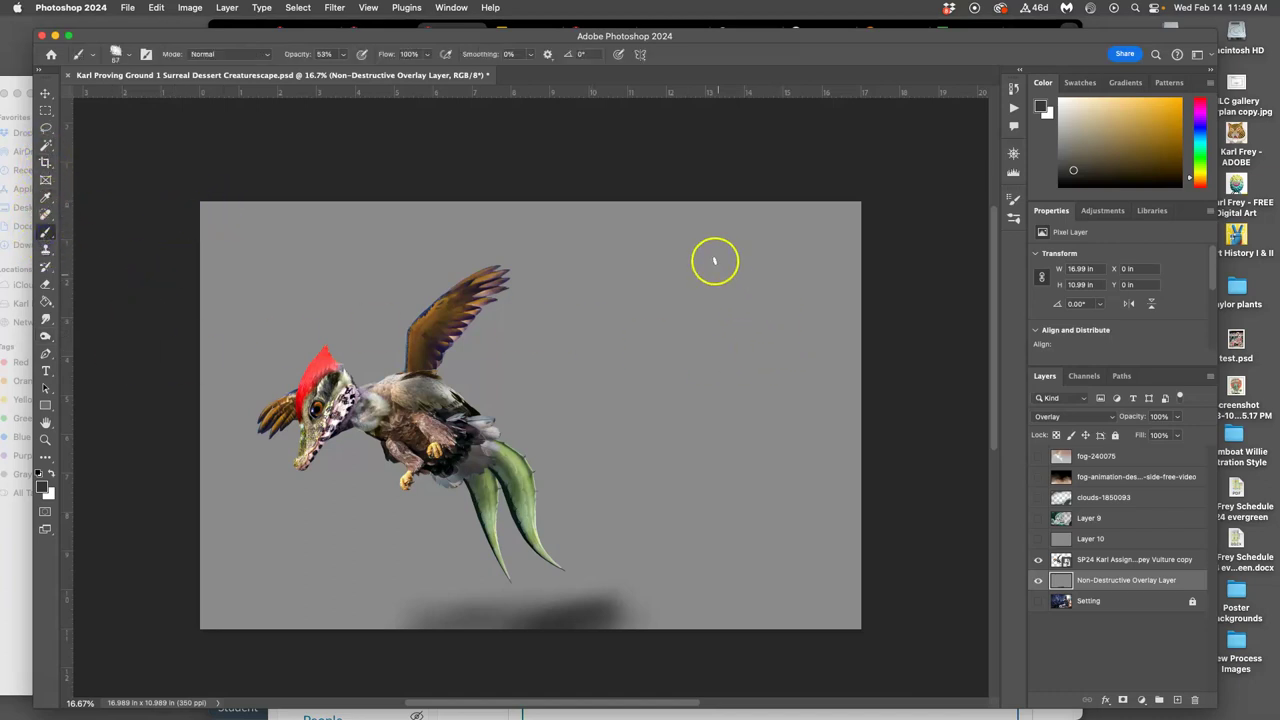
{"action": "mouse_move", "coordinate": [716, 248]}
{"action": "left_mouse_down"}
{"action": "mouse_move", "coordinate": [712, 331]}
{"action": "mouse_move", "coordinate": [798, 274]}
{"action": "mouse_move", "coordinate": [714, 237]}
{"action": "mouse_move", "coordinate": [687, 311]}
{"action": "mouse_move", "coordinate": [793, 288]}
{"action": "mouse_move", "coordinate": [721, 227]}
{"action": "mouse_move", "coordinate": [694, 317]}
{"action": "left_mouse_up"}
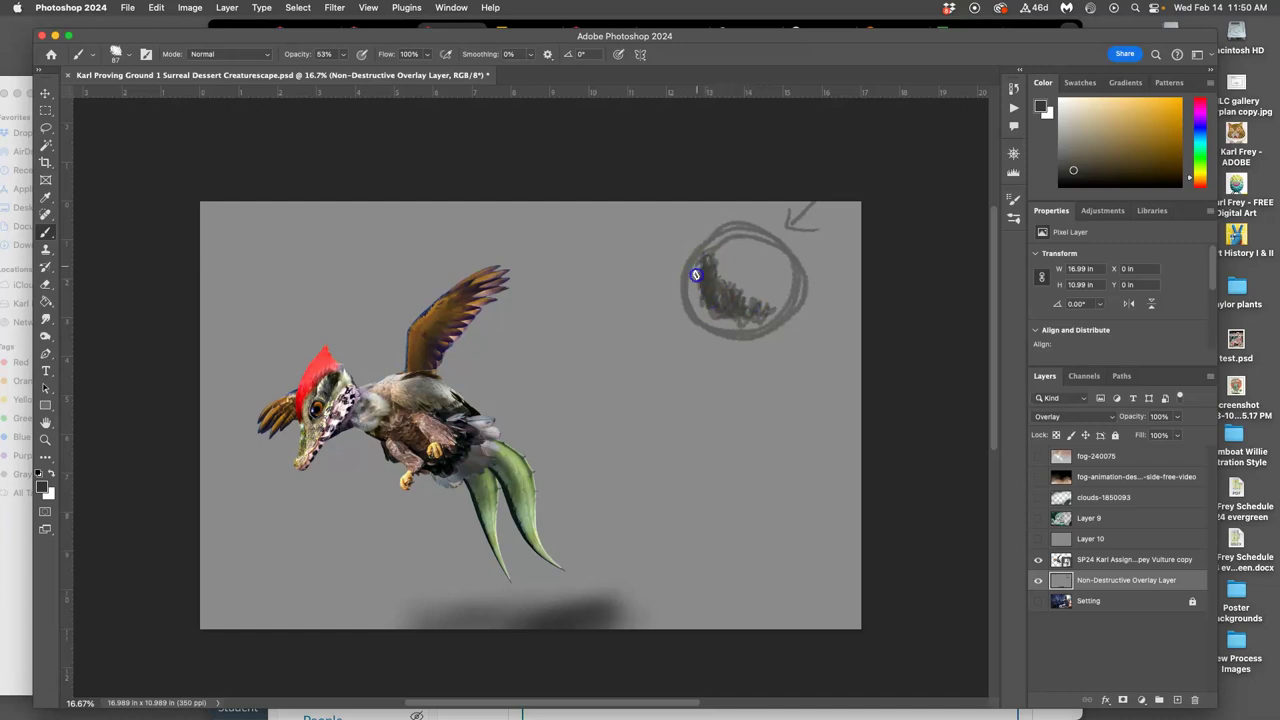
{"action": "left_click_drag", "start_coordinate": [748, 325], "coordinate": [724, 348]}
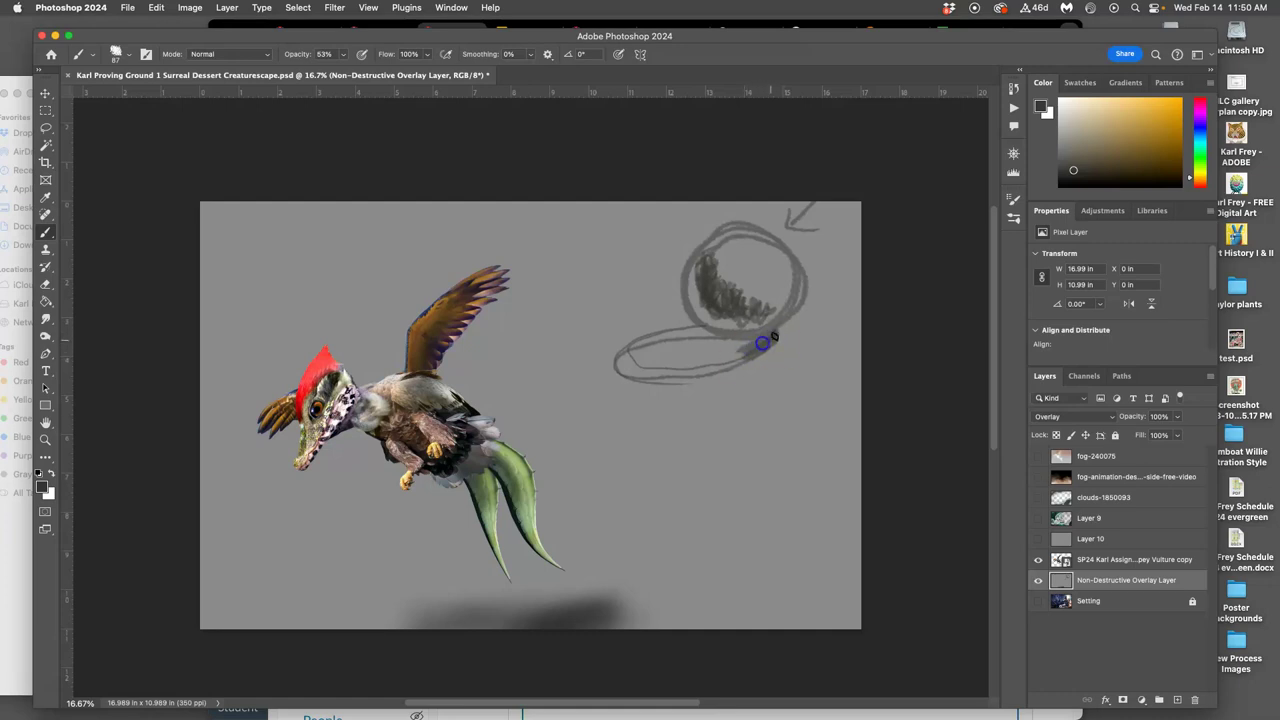
{"action": "left_click_drag", "start_coordinate": [759, 339], "coordinate": [708, 340]}
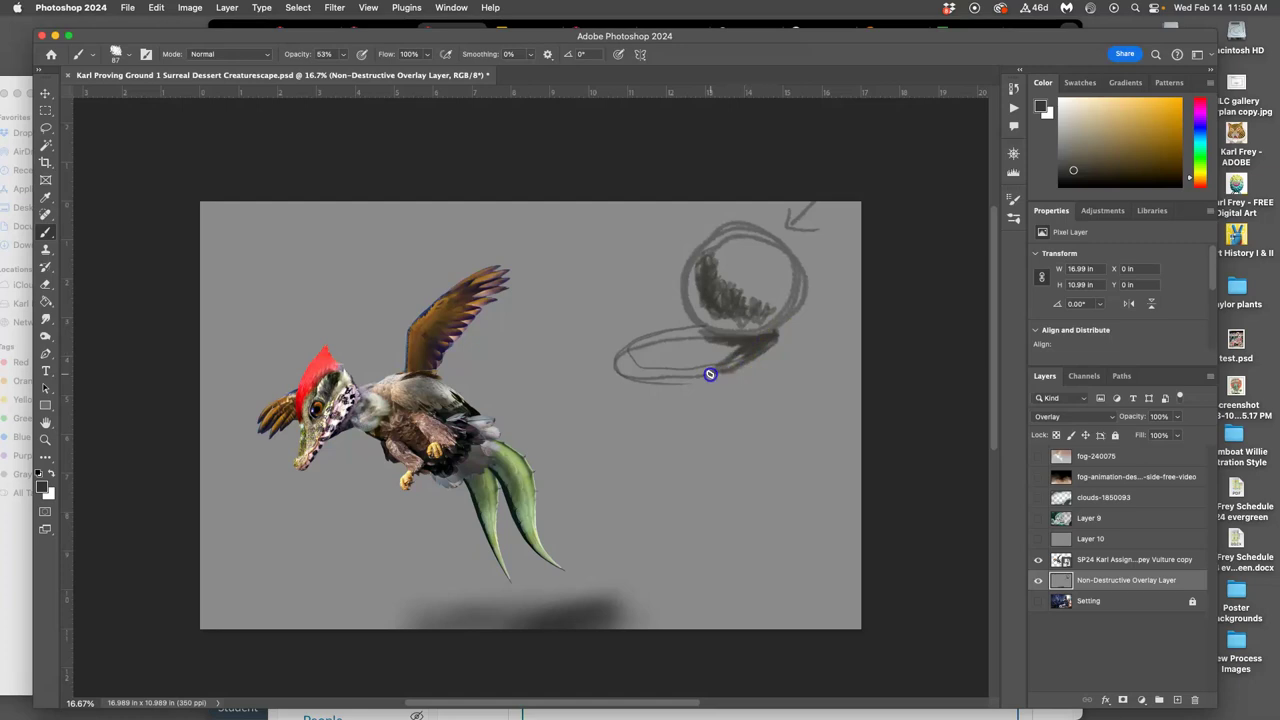
Enlarge the brush to 332 px and fill in the cast shadow beneath the sketched sphere.
{"action": "left_click", "coordinate": [127, 54]}
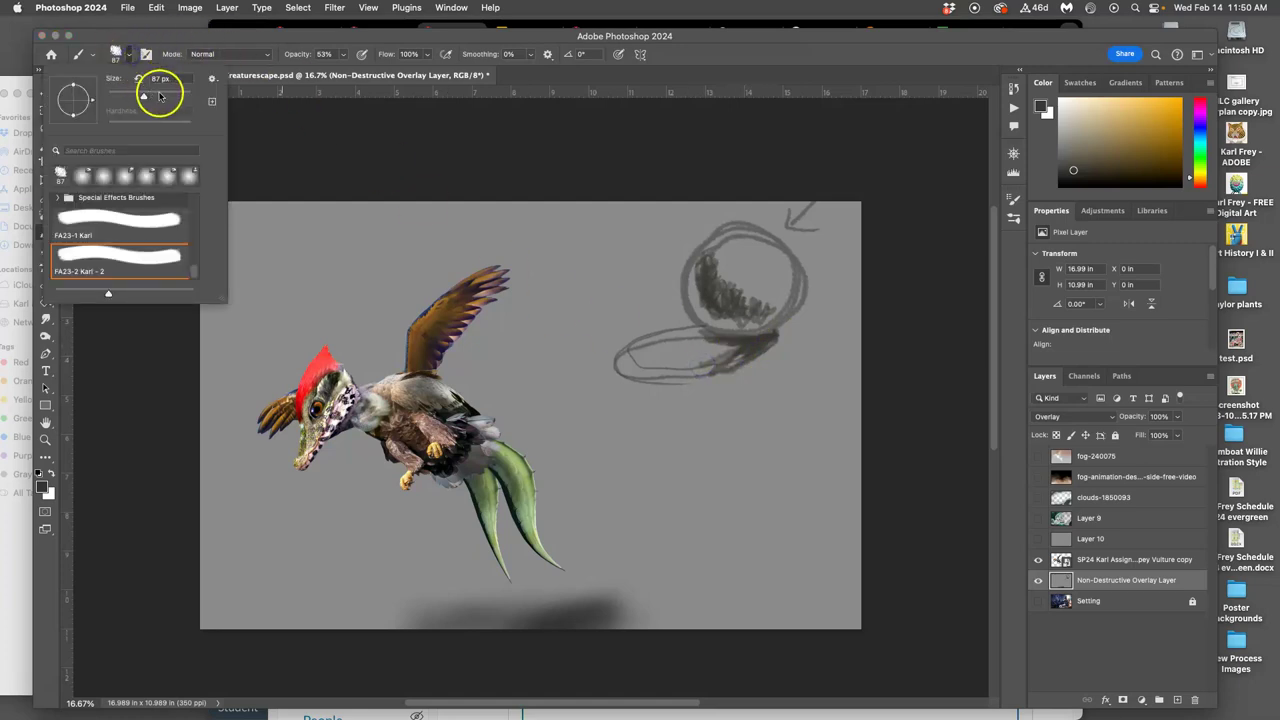
{"action": "left_click", "coordinate": [674, 351]}
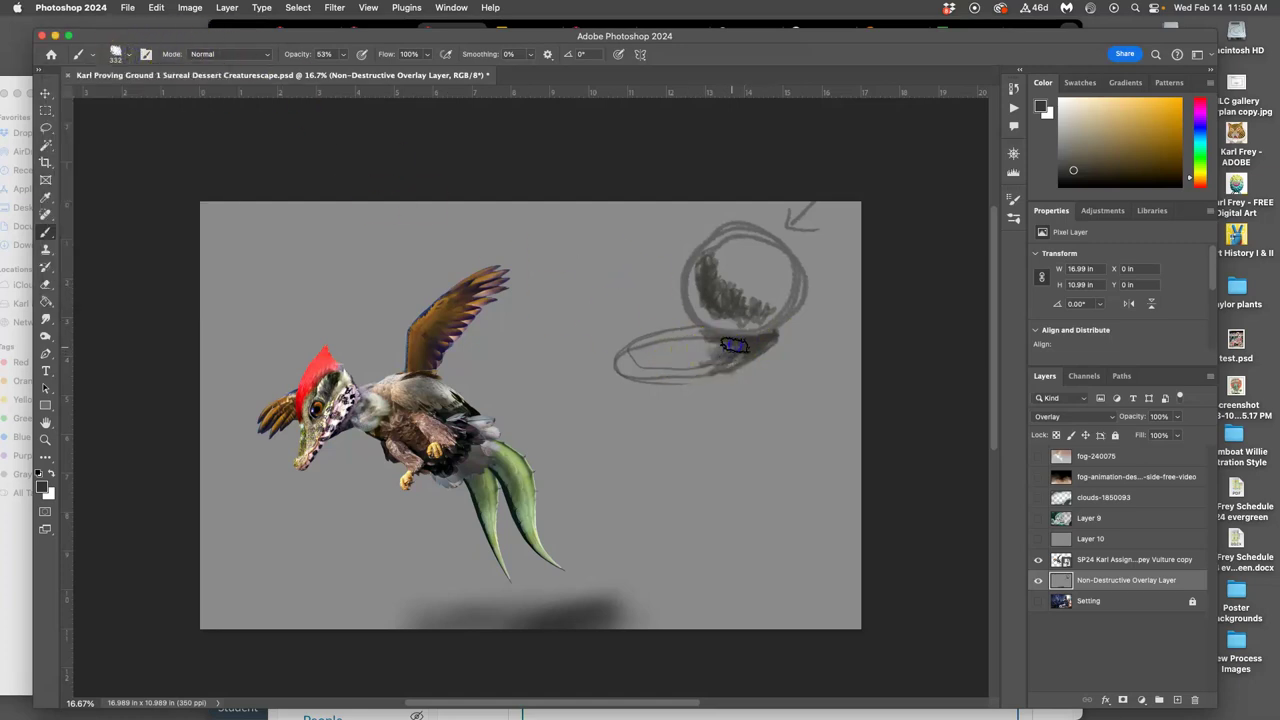
{"action": "mouse_move", "coordinate": [714, 349]}
{"action": "left_mouse_down"}
{"action": "mouse_move", "coordinate": [674, 336]}
{"action": "mouse_move", "coordinate": [702, 332]}
{"action": "mouse_move", "coordinate": [721, 357]}
{"action": "mouse_move", "coordinate": [648, 340]}
{"action": "mouse_move", "coordinate": [693, 374]}
{"action": "mouse_move", "coordinate": [633, 350]}
{"action": "mouse_move", "coordinate": [658, 346]}
{"action": "mouse_move", "coordinate": [680, 373]}
{"action": "mouse_move", "coordinate": [616, 375]}
{"action": "mouse_move", "coordinate": [646, 354]}
{"action": "mouse_move", "coordinate": [660, 381]}
{"action": "mouse_move", "coordinate": [681, 338]}
{"action": "mouse_move", "coordinate": [725, 366]}
{"action": "left_mouse_up"}
{"action": "mouse_move", "coordinate": [677, 326]}
{"action": "left_mouse_down"}
{"action": "mouse_move", "coordinate": [621, 344]}
{"action": "mouse_move", "coordinate": [640, 372]}
{"action": "left_mouse_up"}
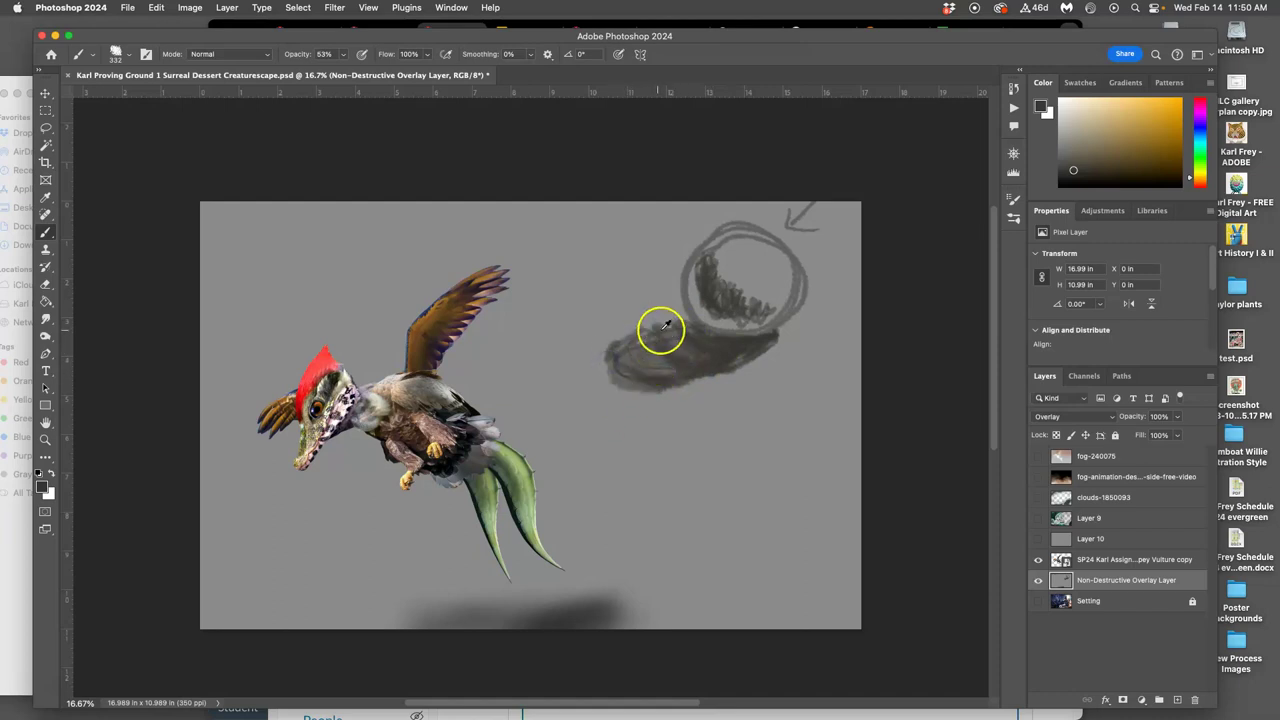
Sample gray from the cast shadow and paint diagonal light-direction arrows and a reflected-light arrow beside the sphere.
{"action": "left_click", "coordinate": [655, 358], "text": "alt"}
{"action": "mouse_move", "coordinate": [655, 358]}
{"action": "left_mouse_down"}
{"action": "mouse_move", "coordinate": [700, 373]}
{"action": "mouse_move", "coordinate": [637, 377]}
{"action": "mouse_move", "coordinate": [623, 354]}
{"action": "mouse_move", "coordinate": [610, 359]}
{"action": "mouse_move", "coordinate": [644, 385]}
{"action": "mouse_move", "coordinate": [657, 339]}
{"action": "mouse_move", "coordinate": [660, 367]}
{"action": "mouse_move", "coordinate": [674, 331]}
{"action": "mouse_move", "coordinate": [730, 331]}
{"action": "mouse_move", "coordinate": [727, 292]}
{"action": "mouse_move", "coordinate": [700, 336]}
{"action": "mouse_move", "coordinate": [740, 286]}
{"action": "mouse_move", "coordinate": [712, 279]}
{"action": "mouse_move", "coordinate": [729, 349]}
{"action": "mouse_move", "coordinate": [734, 306]}
{"action": "mouse_move", "coordinate": [704, 274]}
{"action": "mouse_move", "coordinate": [754, 327]}
{"action": "mouse_move", "coordinate": [687, 337]}
{"action": "mouse_move", "coordinate": [758, 241]}
{"action": "mouse_move", "coordinate": [798, 222]}
{"action": "mouse_move", "coordinate": [764, 200]}
{"action": "mouse_move", "coordinate": [572, 179]}
{"action": "mouse_move", "coordinate": [601, 198]}
{"action": "mouse_move", "coordinate": [771, 209]}
{"action": "mouse_move", "coordinate": [741, 189]}
{"action": "mouse_move", "coordinate": [601, 292]}
{"action": "mouse_move", "coordinate": [613, 257]}
{"action": "mouse_move", "coordinate": [578, 308]}
{"action": "mouse_move", "coordinate": [623, 297]}
{"action": "mouse_move", "coordinate": [561, 348]}
{"action": "left_mouse_up"}
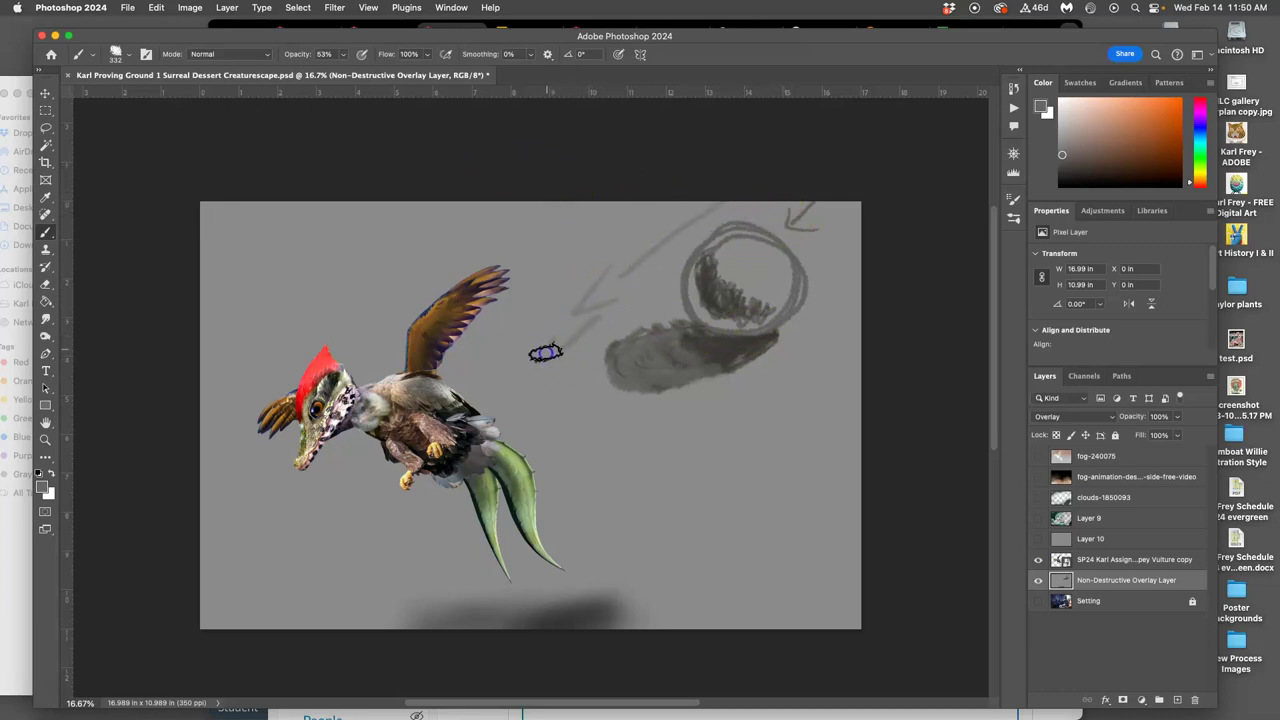
{"action": "left_click_drag", "start_coordinate": [637, 266], "coordinate": [574, 355]}
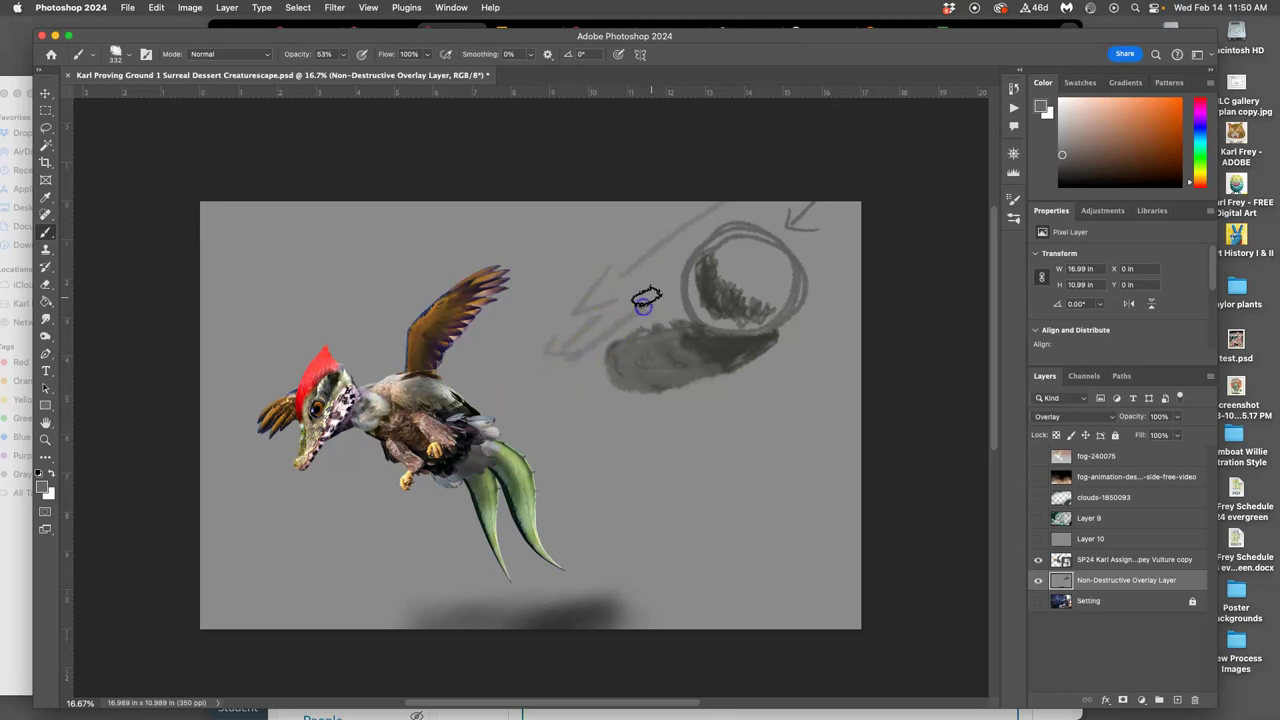
{"action": "mouse_move", "coordinate": [660, 298]}
{"action": "left_mouse_down"}
{"action": "mouse_move", "coordinate": [688, 269]}
{"action": "mouse_move", "coordinate": [694, 312]}
{"action": "mouse_move", "coordinate": [752, 343]}
{"action": "mouse_move", "coordinate": [704, 311]}
{"action": "mouse_move", "coordinate": [693, 286]}
{"action": "mouse_move", "coordinate": [770, 343]}
{"action": "mouse_move", "coordinate": [702, 278]}
{"action": "left_mouse_up"}
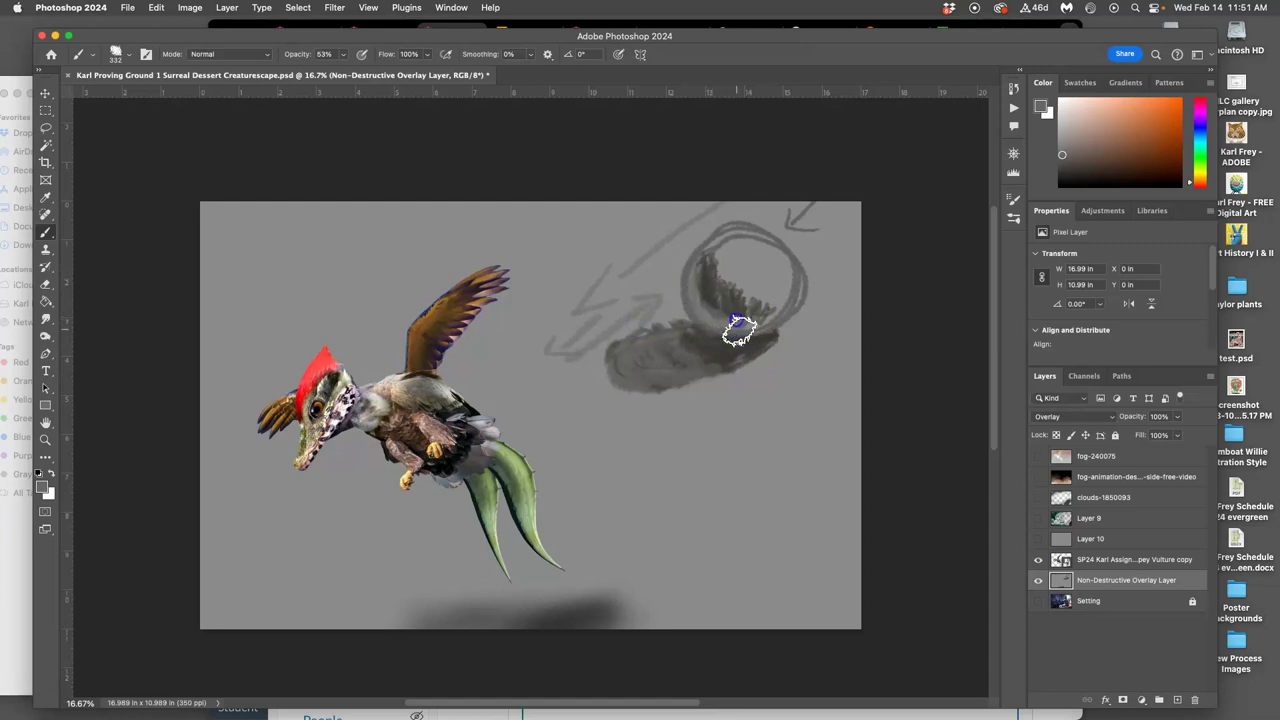
Shade the sphere with sampled dark and middle grays, building a core shadow that blends toward the lit area.
{"action": "left_click_drag", "start_coordinate": [712, 284], "coordinate": [699, 276]}
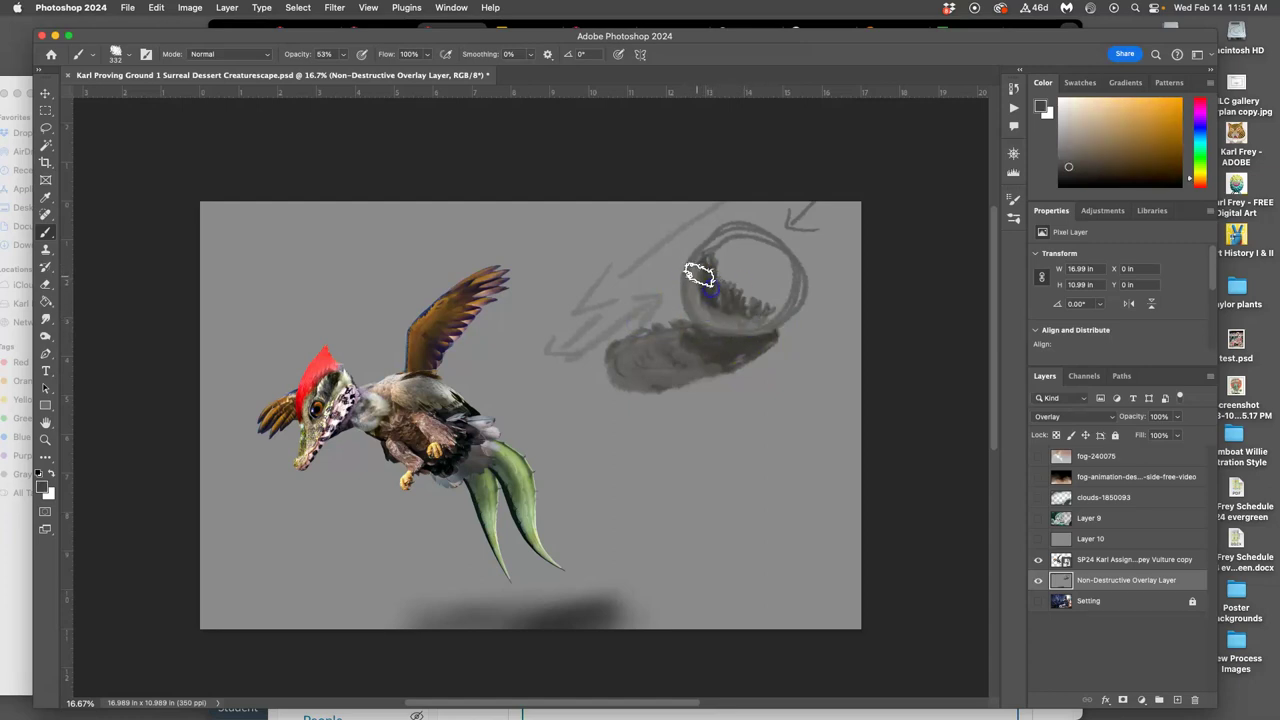
{"action": "left_click_drag", "start_coordinate": [757, 320], "coordinate": [785, 318]}
{"action": "left_click", "coordinate": [717, 313], "text": "alt"}
{"action": "left_click_drag", "start_coordinate": [748, 251], "coordinate": [714, 266]}
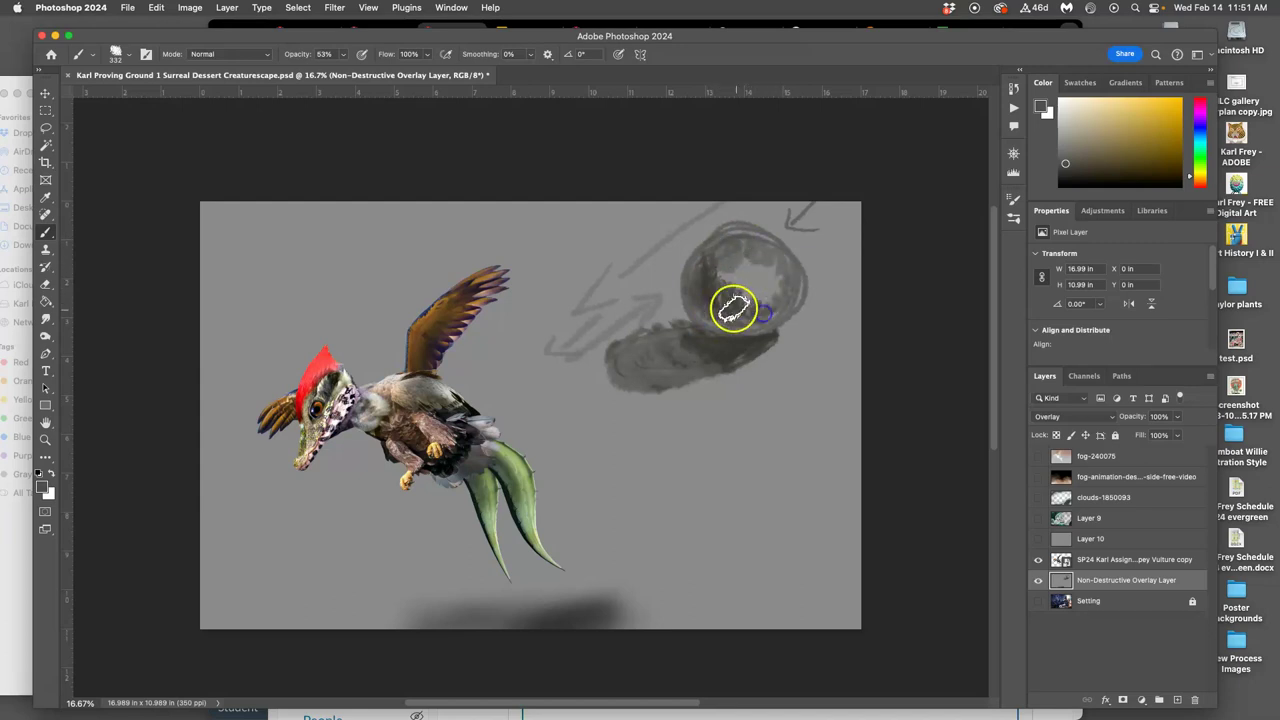
{"action": "left_click", "coordinate": [740, 275], "text": "alt"}
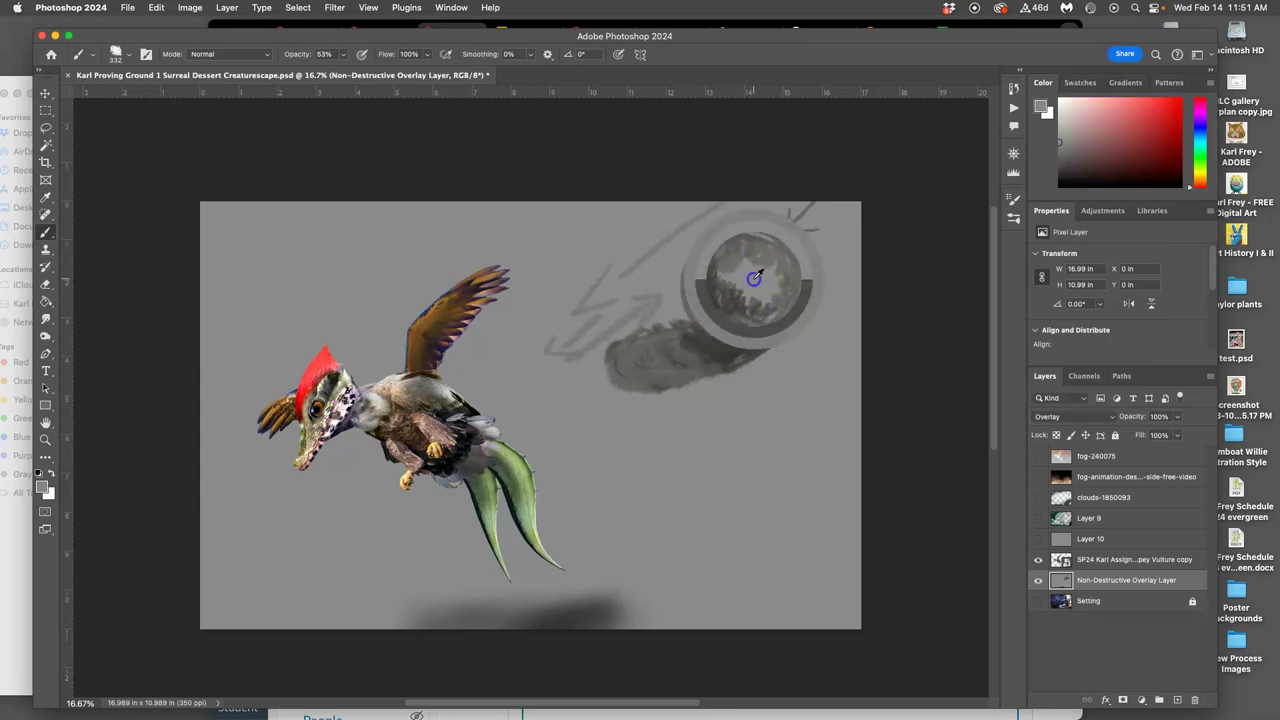
{"action": "mouse_move", "coordinate": [737, 246]}
{"action": "left_mouse_down"}
{"action": "mouse_move", "coordinate": [772, 245]}
{"action": "mouse_move", "coordinate": [750, 270]}
{"action": "left_mouse_up"}
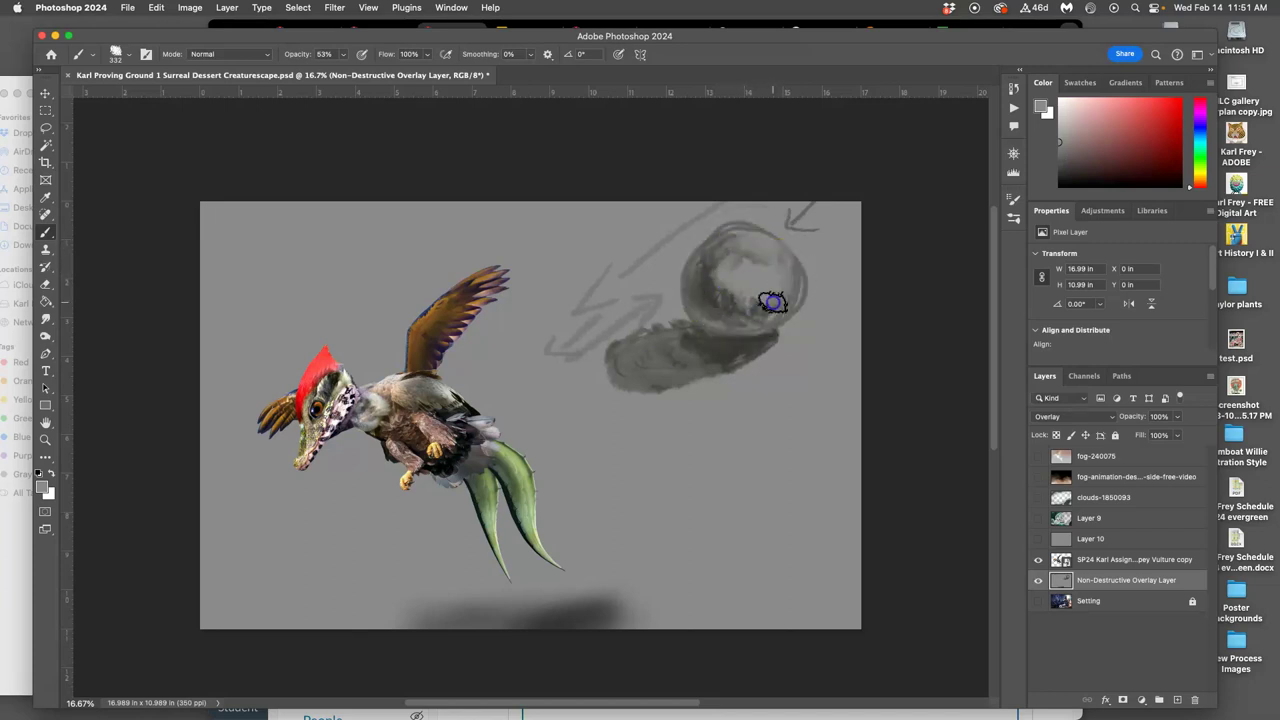
{"action": "mouse_move", "coordinate": [737, 243]}
{"action": "left_mouse_down"}
{"action": "mouse_move", "coordinate": [754, 292]}
{"action": "mouse_move", "coordinate": [735, 337]}
{"action": "mouse_move", "coordinate": [711, 352]}
{"action": "mouse_move", "coordinate": [716, 311]}
{"action": "left_mouse_up"}
Deepen the sphere's shadow side with a sampled dark gray and clean its outer edge with the sampled background gray.
{"action": "left_click", "coordinate": [714, 266], "text": "alt"}
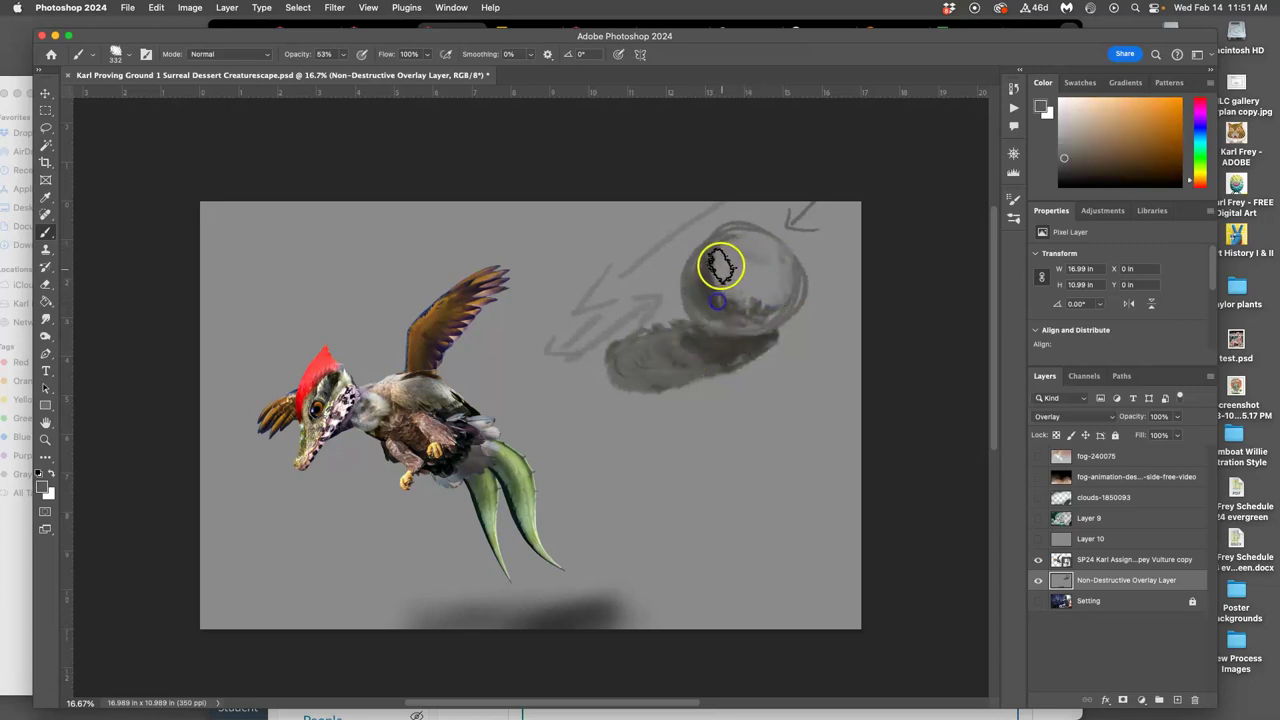
{"action": "mouse_move", "coordinate": [721, 256]}
{"action": "left_mouse_down"}
{"action": "mouse_move", "coordinate": [748, 302]}
{"action": "mouse_move", "coordinate": [799, 270]}
{"action": "mouse_move", "coordinate": [766, 303]}
{"action": "mouse_move", "coordinate": [740, 301]}
{"action": "mouse_move", "coordinate": [785, 291]}
{"action": "mouse_move", "coordinate": [748, 362]}
{"action": "mouse_move", "coordinate": [768, 356]}
{"action": "mouse_move", "coordinate": [681, 341]}
{"action": "mouse_move", "coordinate": [757, 335]}
{"action": "mouse_move", "coordinate": [762, 351]}
{"action": "mouse_move", "coordinate": [735, 362]}
{"action": "mouse_move", "coordinate": [699, 356]}
{"action": "mouse_move", "coordinate": [806, 346]}
{"action": "left_mouse_up"}
{"action": "left_click", "coordinate": [803, 341], "text": "alt"}
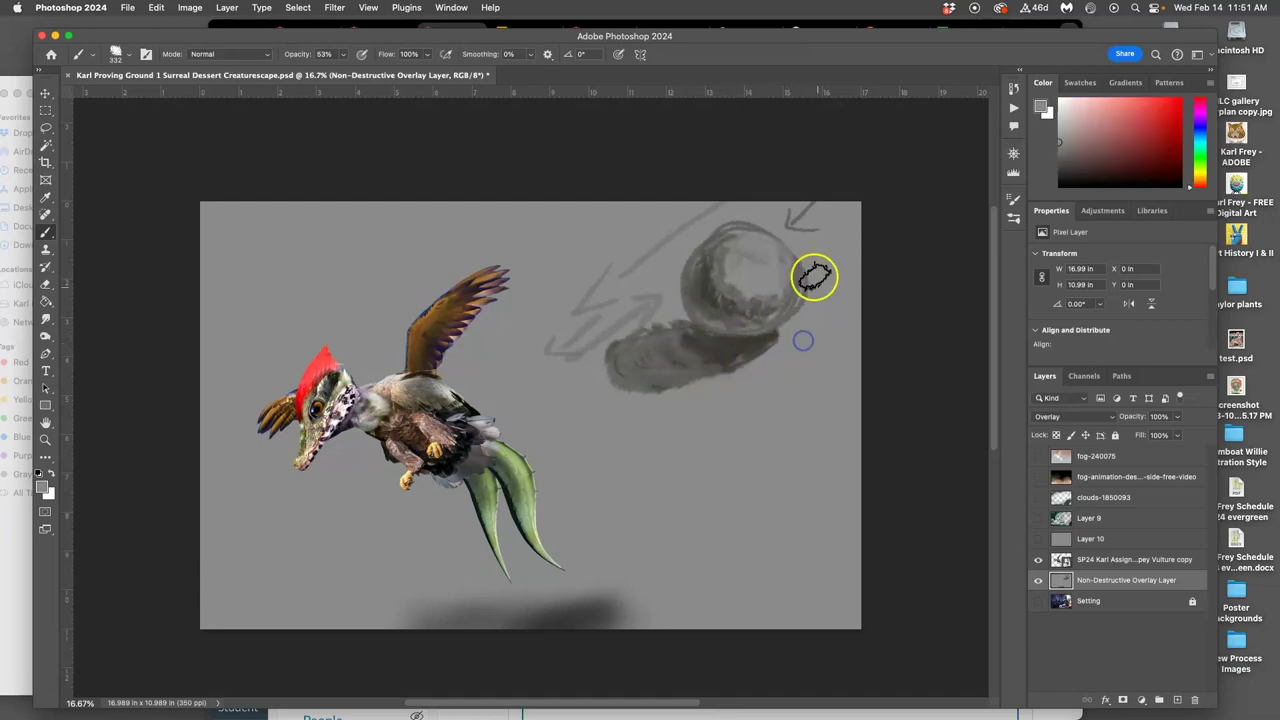
{"action": "mouse_move", "coordinate": [808, 298]}
{"action": "left_mouse_down"}
{"action": "mouse_move", "coordinate": [802, 243]}
{"action": "mouse_move", "coordinate": [789, 323]}
{"action": "left_mouse_up"}
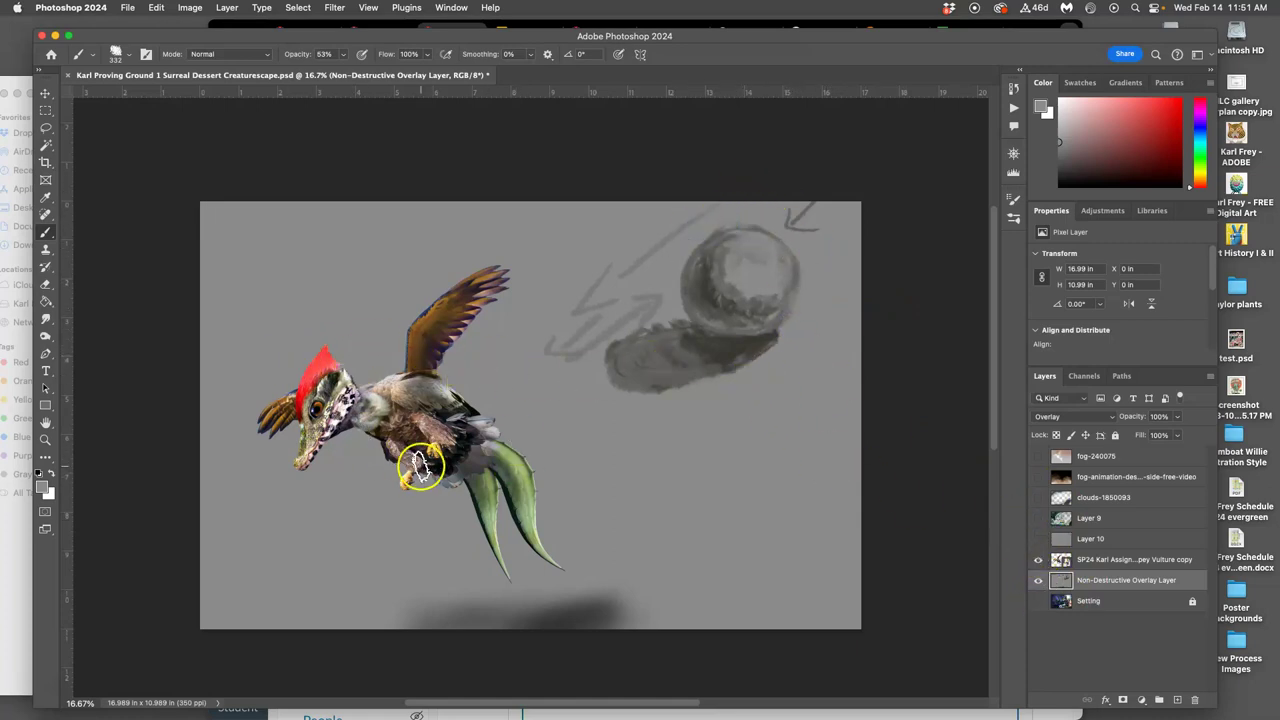
{"action": "mouse_move", "coordinate": [678, 342]}
{"action": "left_mouse_down"}
{"action": "mouse_move", "coordinate": [729, 291]}
{"action": "mouse_move", "coordinate": [723, 305]}
{"action": "left_mouse_up"}
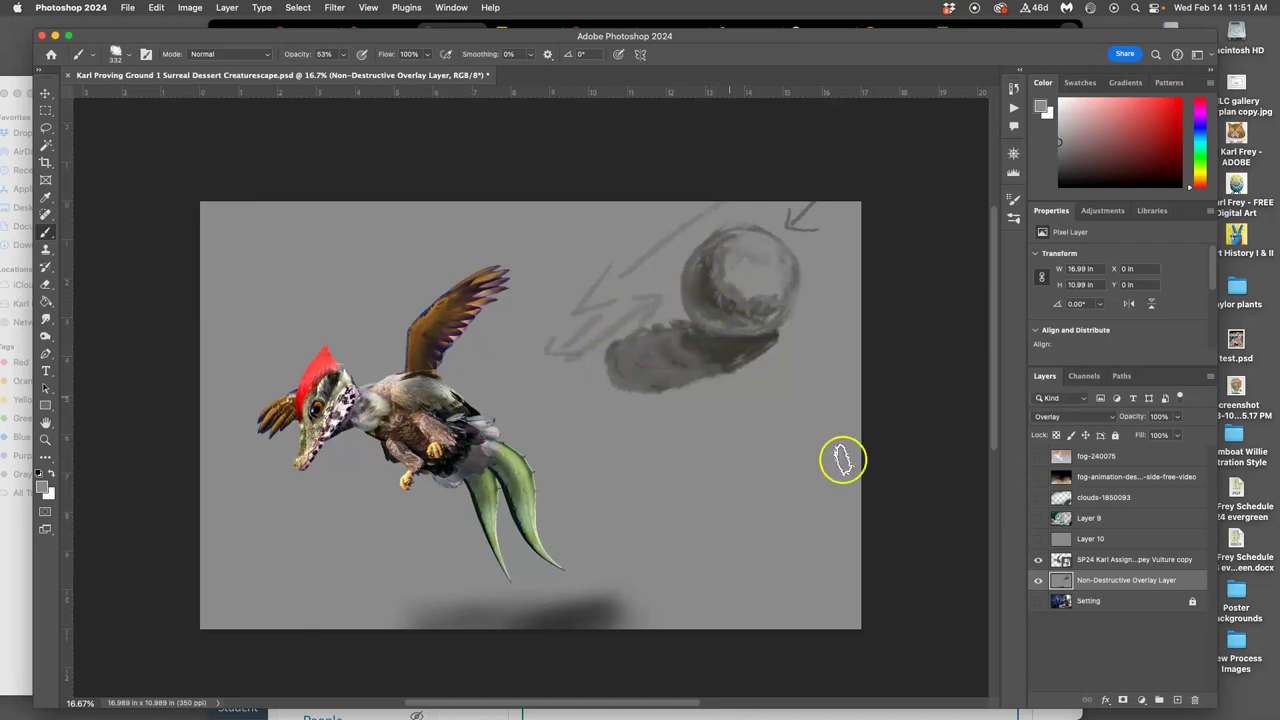
Duplicate the Non-Destructive Overlay Layer and fill the copy with 50% gray in Normal mode at 100% opacity.
{"action": "left_click_drag", "start_coordinate": [1088, 580], "coordinate": [1085, 572]}
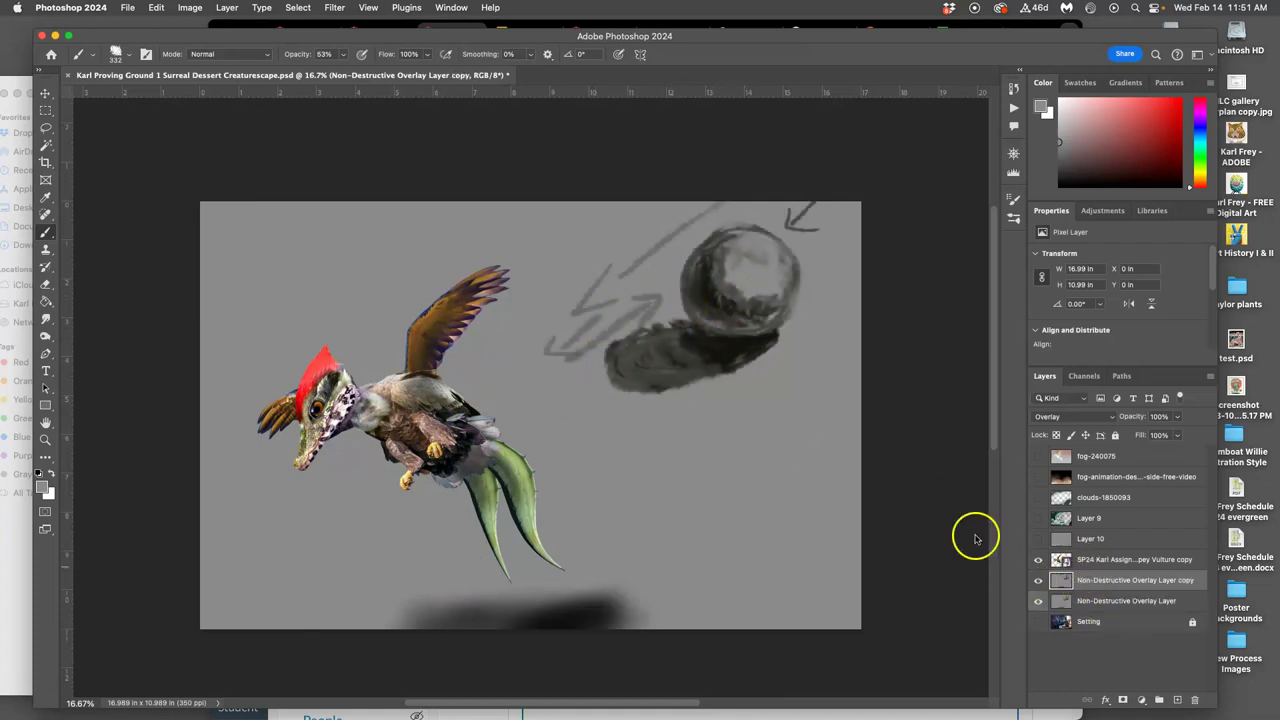
{"action": "left_click", "coordinate": [158, 8]}
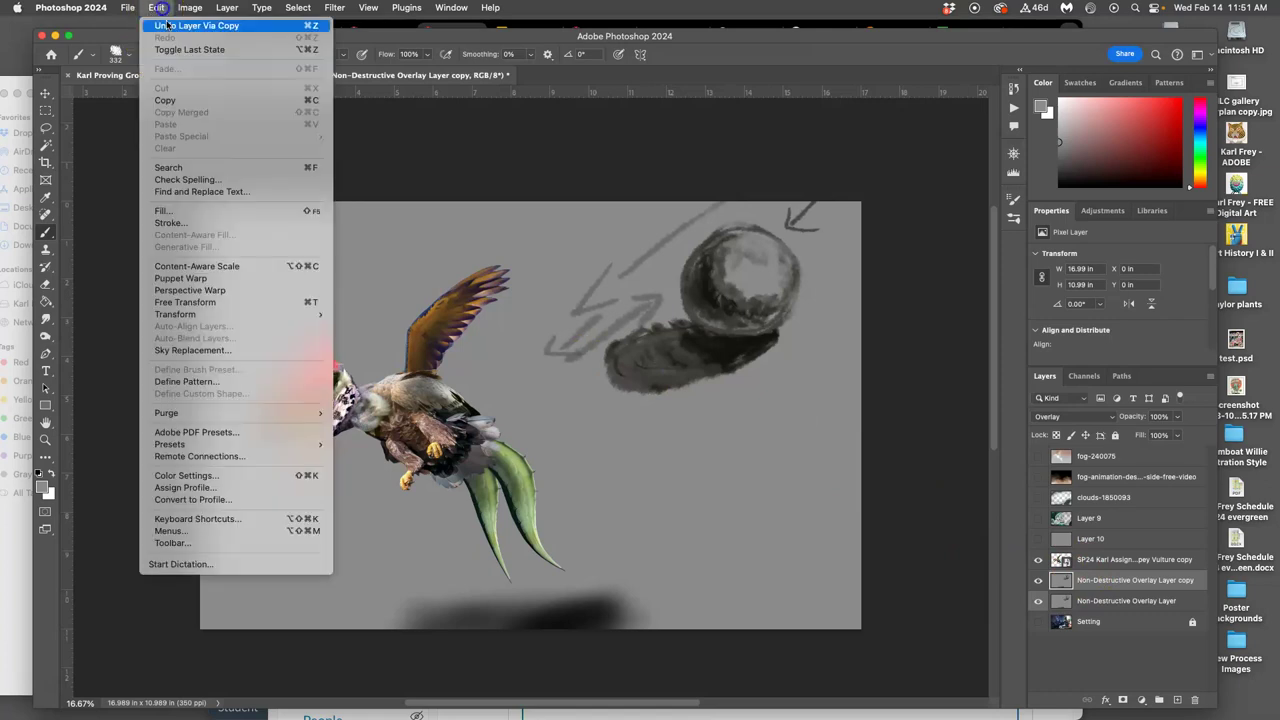
{"action": "left_click", "coordinate": [162, 210]}
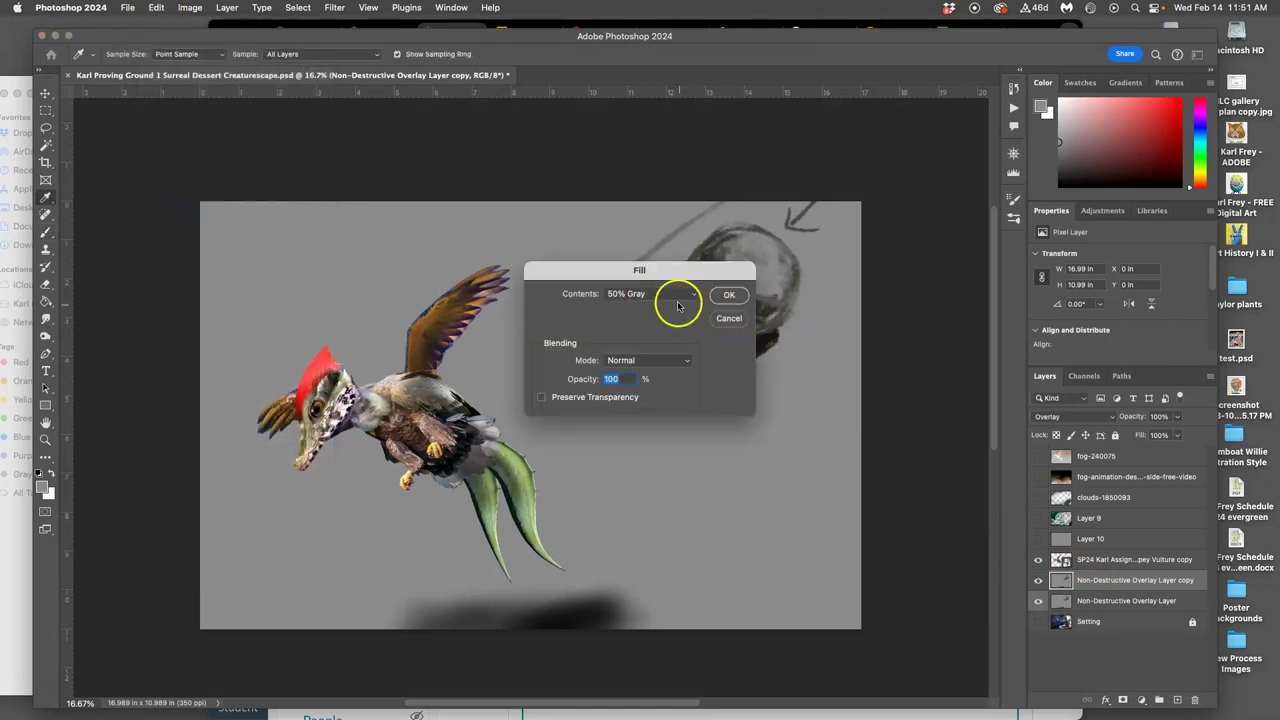
{"action": "left_click", "coordinate": [729, 295]}
{"action": "key", "text": "b"}
Hide the original Non-Destructive Overlay Layer with the sphere sketch and show the Setting layer.
{"action": "left_click", "coordinate": [1039, 601]}
{"action": "left_click", "coordinate": [1040, 601]}
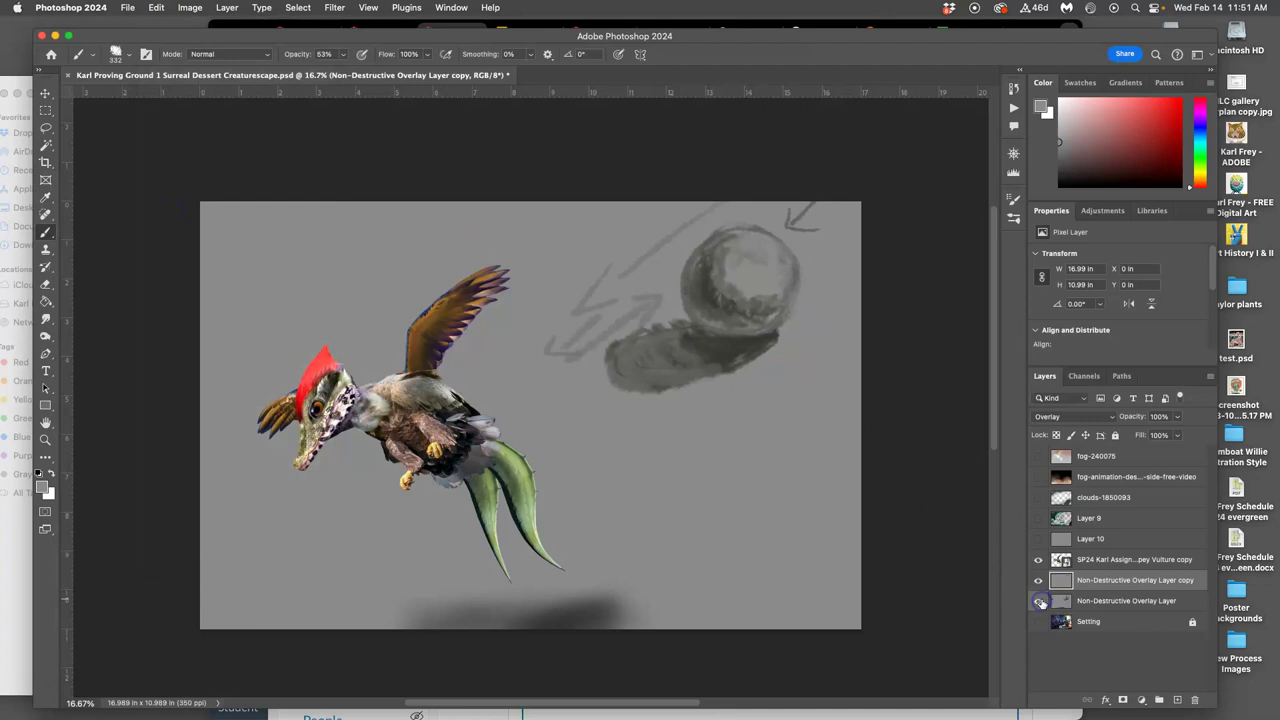
{"action": "left_click", "coordinate": [1039, 601]}
{"action": "left_click", "coordinate": [1038, 621]}
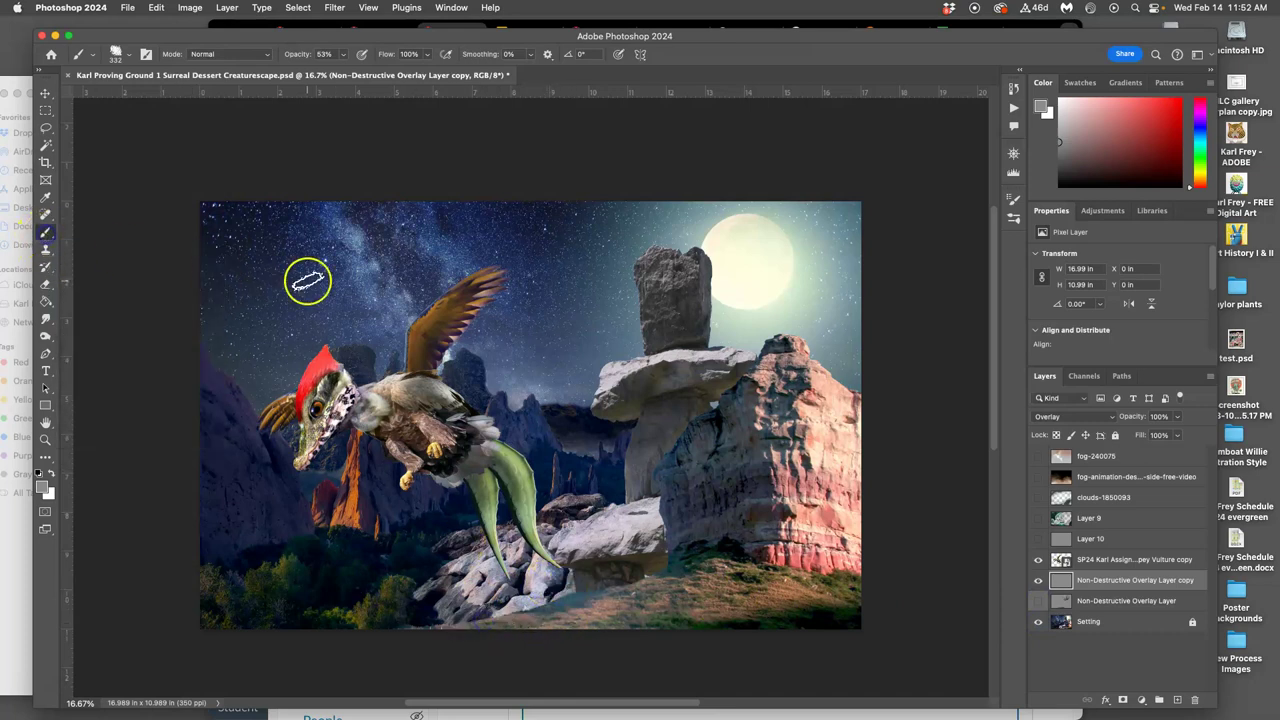
Burn the ground and rocks beneath the creature on the overlay copy with Midtones at 19% exposure, toggling the copy's visibility to compare.
{"action": "left_click", "coordinate": [47, 337]}
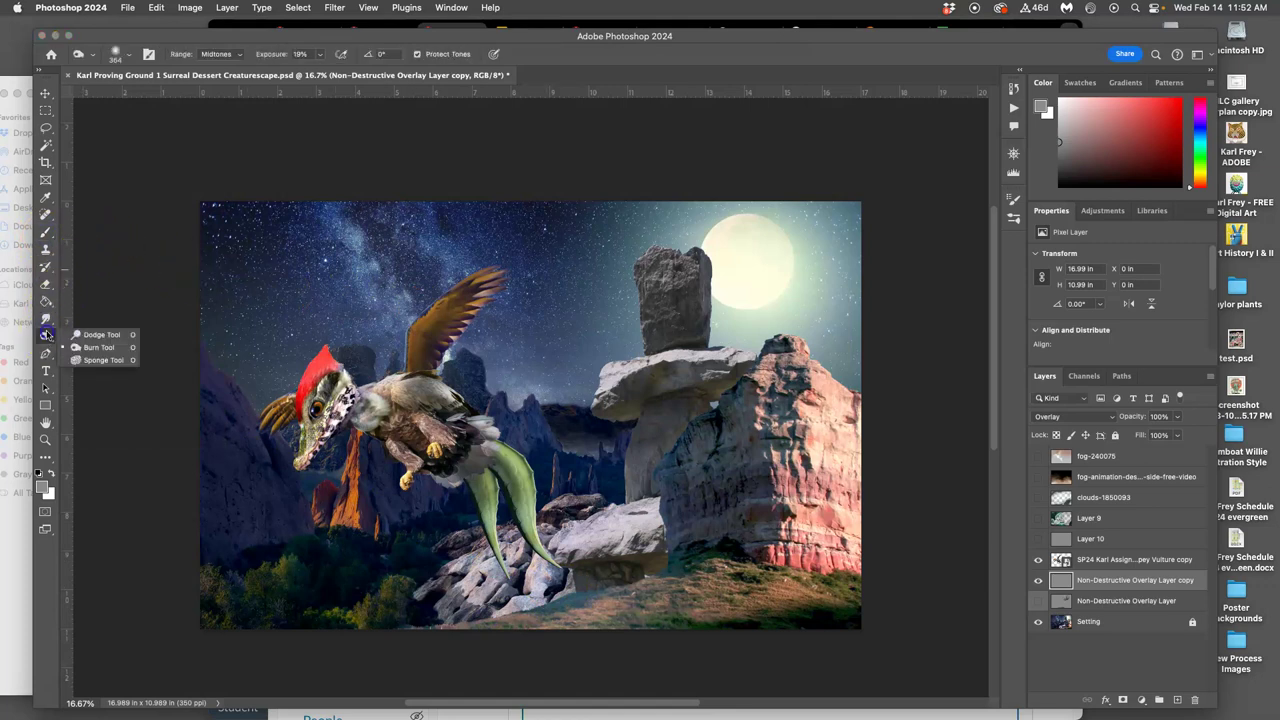
{"action": "mouse_move", "coordinate": [438, 621]}
{"action": "left_mouse_down"}
{"action": "mouse_move", "coordinate": [587, 609]}
{"action": "mouse_move", "coordinate": [441, 610]}
{"action": "mouse_move", "coordinate": [559, 601]}
{"action": "mouse_move", "coordinate": [579, 611]}
{"action": "mouse_move", "coordinate": [562, 626]}
{"action": "mouse_move", "coordinate": [622, 635]}
{"action": "mouse_move", "coordinate": [520, 615]}
{"action": "mouse_move", "coordinate": [408, 627]}
{"action": "left_mouse_up"}
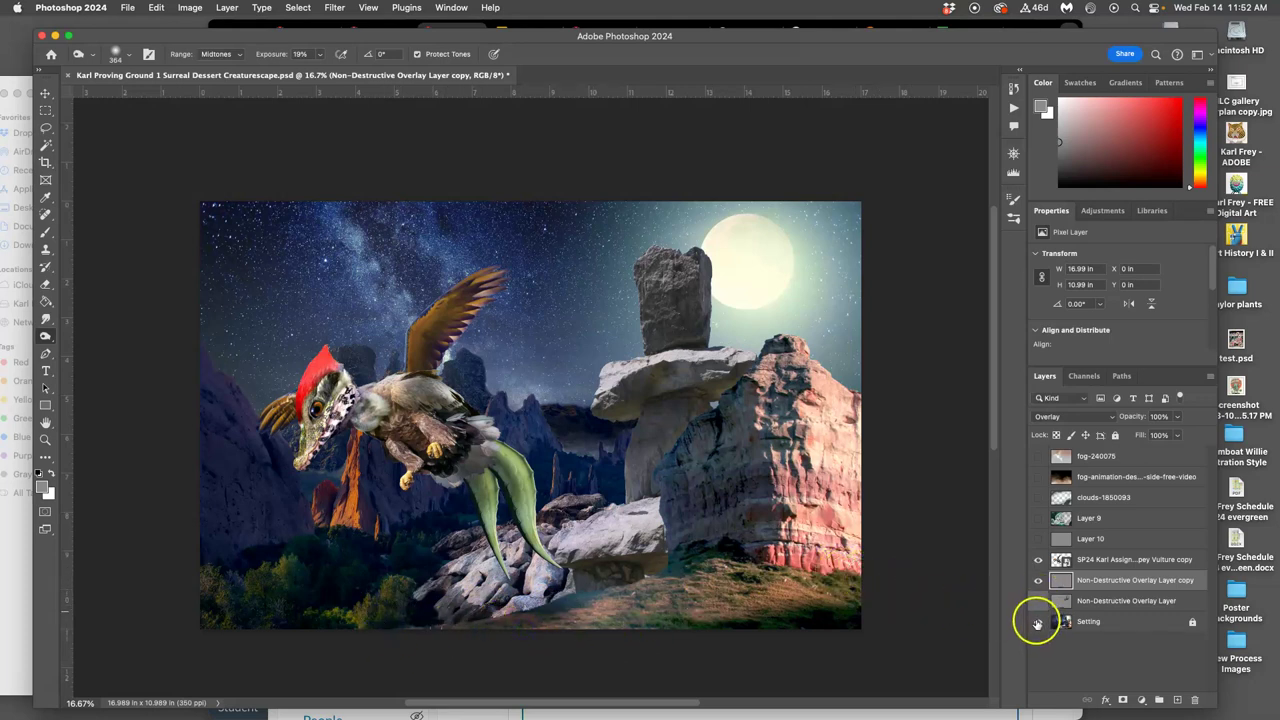
{"action": "left_click", "coordinate": [1037, 585]}
{"action": "left_click", "coordinate": [1037, 585]}
{"action": "left_click", "coordinate": [1036, 586]}
{"action": "left_click", "coordinate": [1037, 585]}
{"action": "left_click", "coordinate": [1037, 585]}
{"action": "left_click", "coordinate": [1037, 585]}
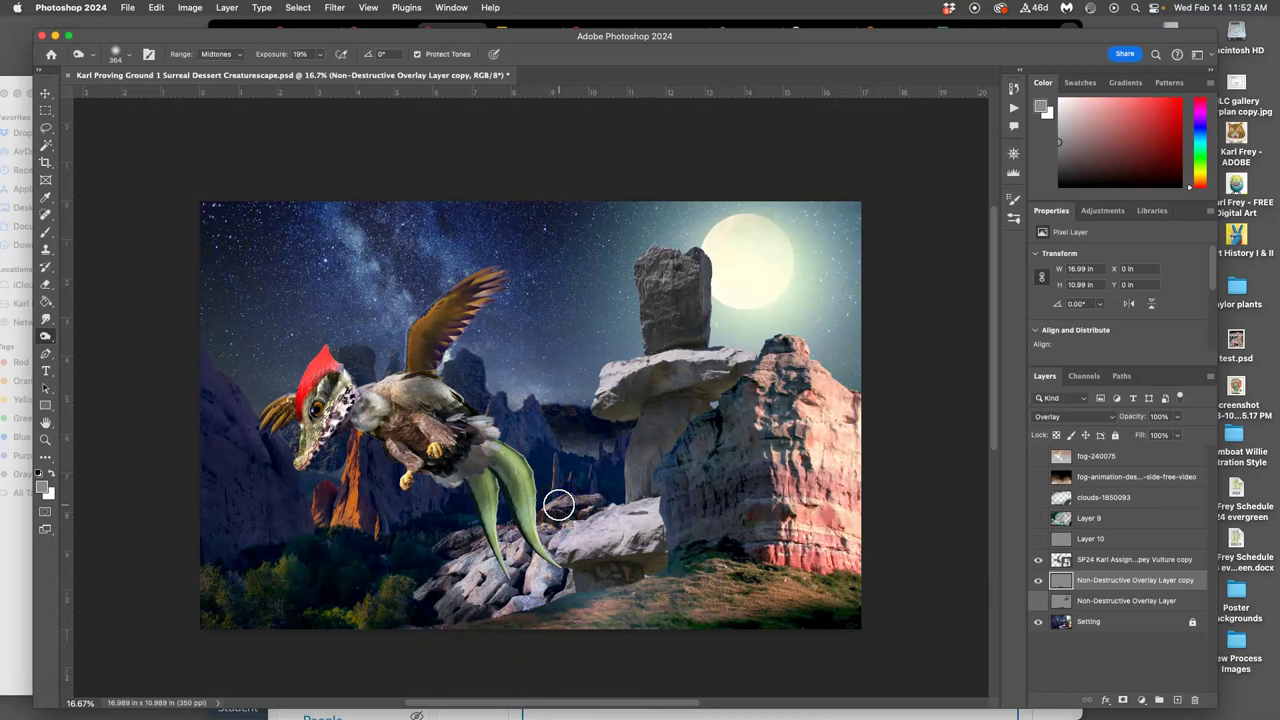
{"action": "mouse_move", "coordinate": [558, 505]}
{"action": "left_mouse_down"}
{"action": "mouse_move", "coordinate": [571, 343]}
{"action": "mouse_move", "coordinate": [566, 394]}
{"action": "mouse_move", "coordinate": [334, 467]}
{"action": "mouse_move", "coordinate": [474, 457]}
{"action": "mouse_move", "coordinate": [460, 520]}
{"action": "mouse_move", "coordinate": [455, 503]}
{"action": "left_mouse_up"}
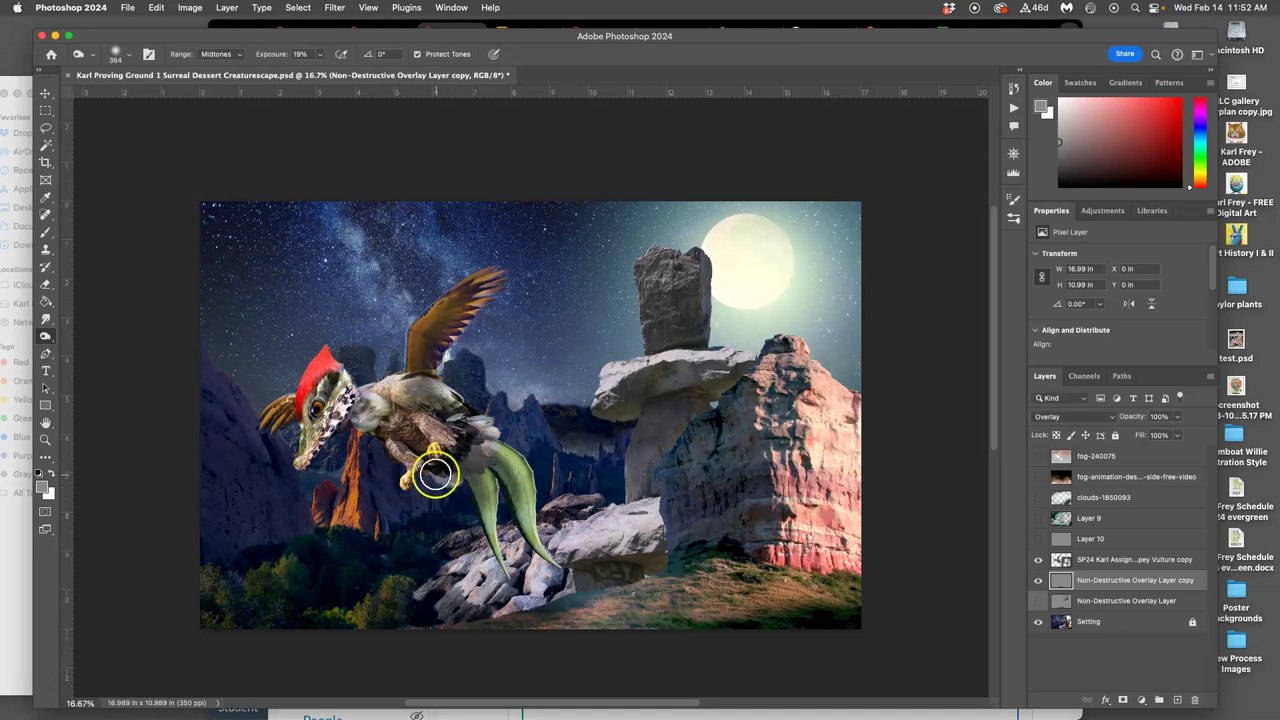
Compare the original overlay layer with its copy over the landscape and on plain gray by toggling the overlay and Setting layers' visibility.
{"action": "left_click", "coordinate": [1038, 599]}
{"action": "left_click", "coordinate": [1038, 580]}
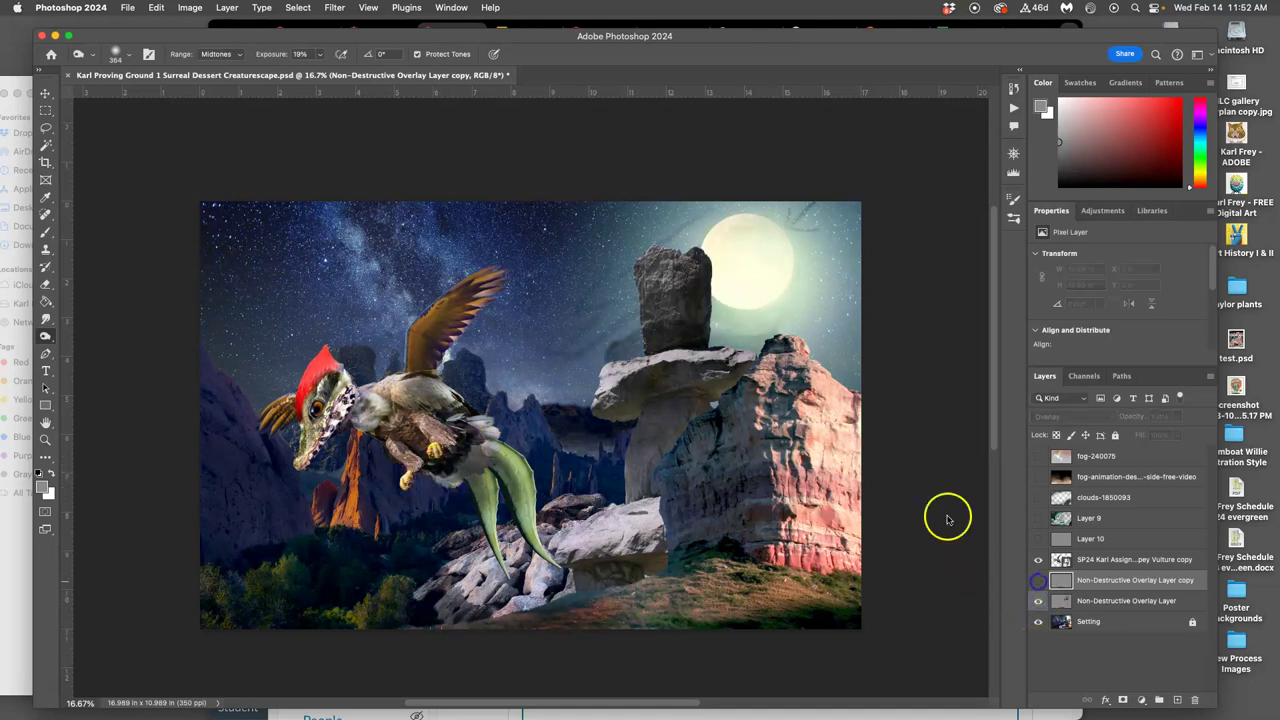
{"action": "left_click", "coordinate": [1037, 621]}
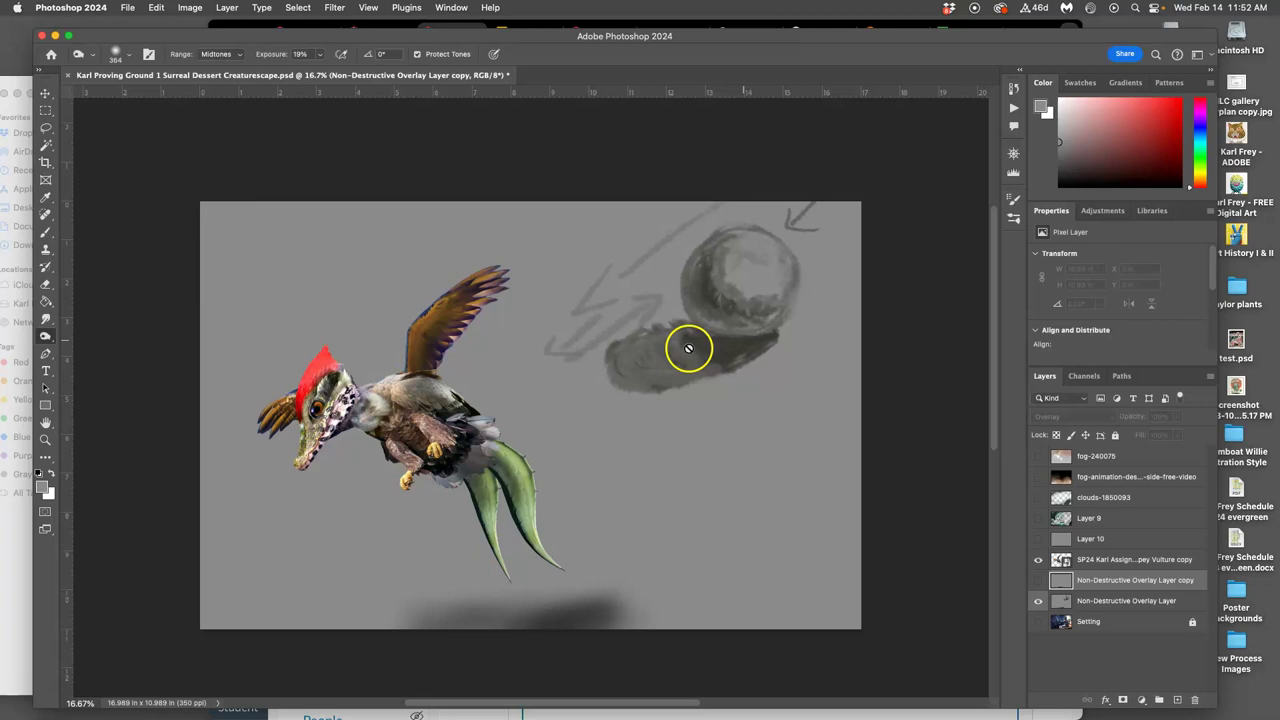
{"action": "left_click", "coordinate": [1037, 621]}
{"action": "left_click", "coordinate": [1039, 580]}
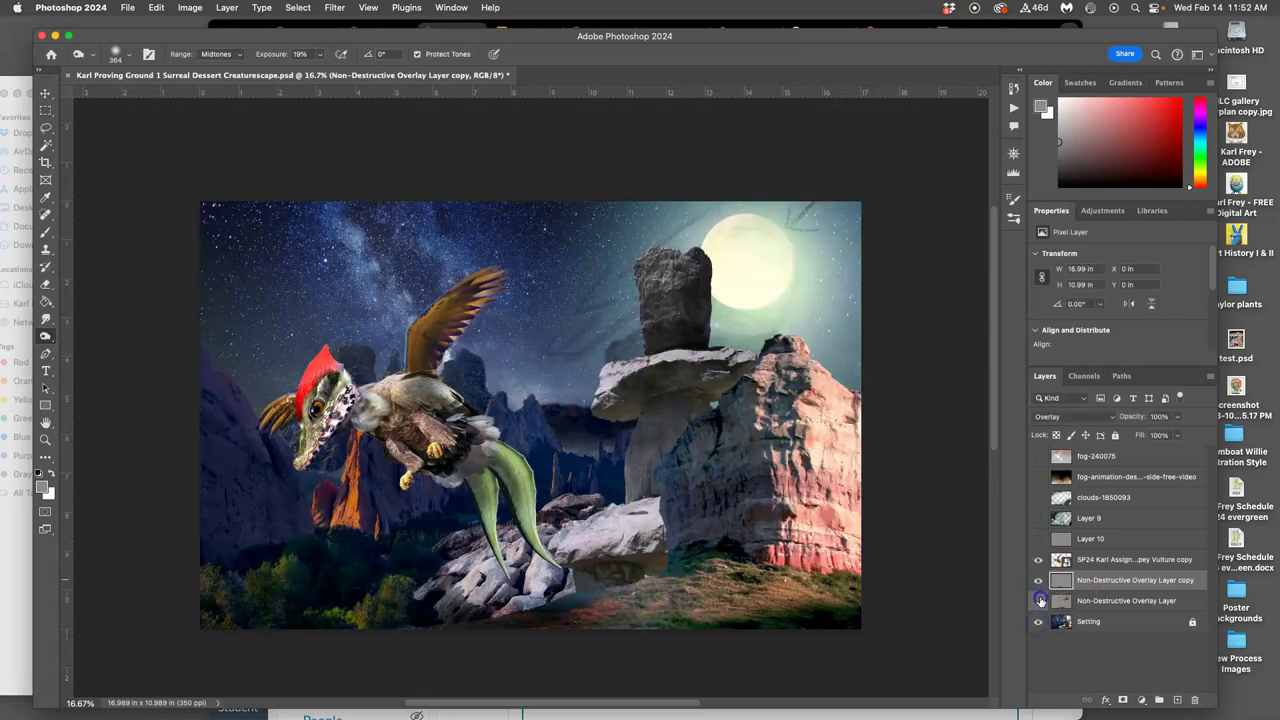
Burn the sunlit face and edge of the red cliff on the overlay copy with Midtones at 19% exposure.
{"action": "mouse_move", "coordinate": [792, 359]}
{"action": "left_mouse_down"}
{"action": "mouse_move", "coordinate": [781, 398]}
{"action": "mouse_move", "coordinate": [766, 389]}
{"action": "mouse_move", "coordinate": [798, 383]}
{"action": "left_mouse_up"}
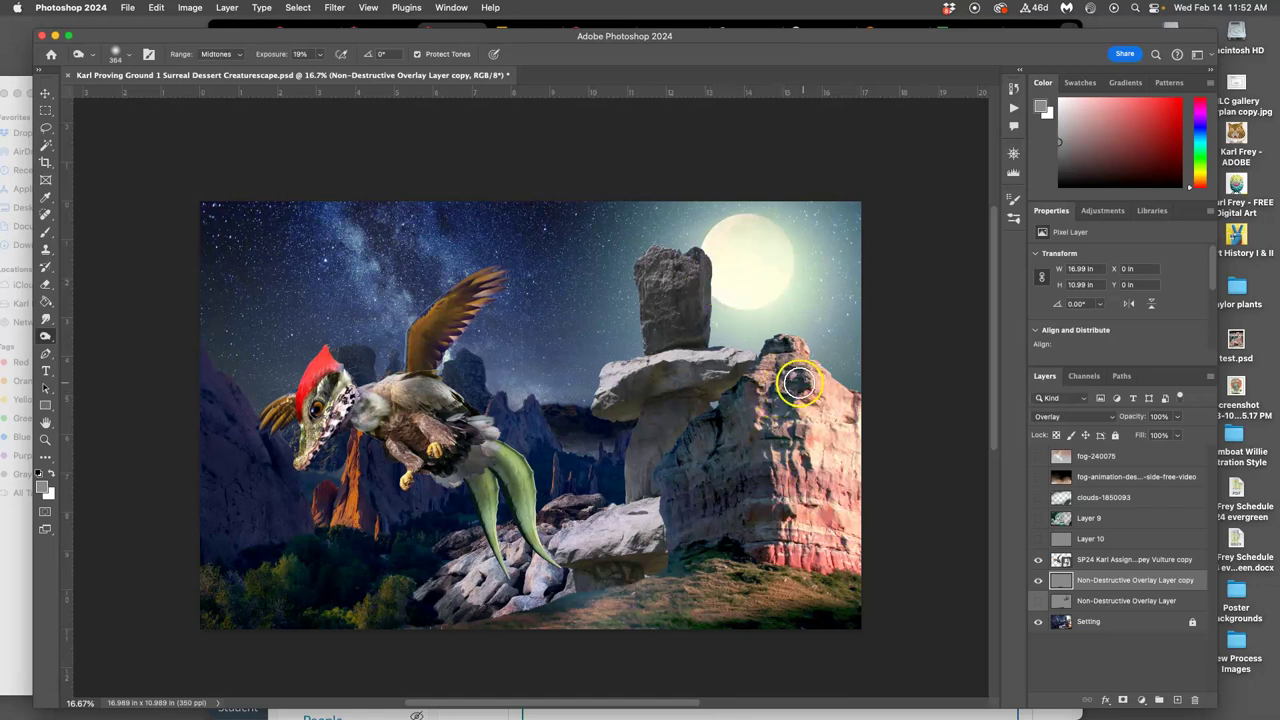
{"action": "mouse_move", "coordinate": [892, 422]}
{"action": "left_mouse_down"}
{"action": "mouse_move", "coordinate": [861, 446]}
{"action": "mouse_move", "coordinate": [833, 512]}
{"action": "left_mouse_up"}
{"action": "mouse_move", "coordinate": [862, 363]}
{"action": "left_mouse_down"}
{"action": "mouse_move", "coordinate": [820, 387]}
{"action": "mouse_move", "coordinate": [890, 450]}
{"action": "mouse_move", "coordinate": [839, 485]}
{"action": "mouse_move", "coordinate": [810, 447]}
{"action": "mouse_move", "coordinate": [853, 400]}
{"action": "mouse_move", "coordinate": [864, 503]}
{"action": "mouse_move", "coordinate": [817, 503]}
{"action": "mouse_move", "coordinate": [809, 395]}
{"action": "mouse_move", "coordinate": [873, 412]}
{"action": "mouse_move", "coordinate": [875, 468]}
{"action": "mouse_move", "coordinate": [847, 440]}
{"action": "mouse_move", "coordinate": [869, 440]}
{"action": "mouse_move", "coordinate": [877, 403]}
{"action": "left_mouse_up"}
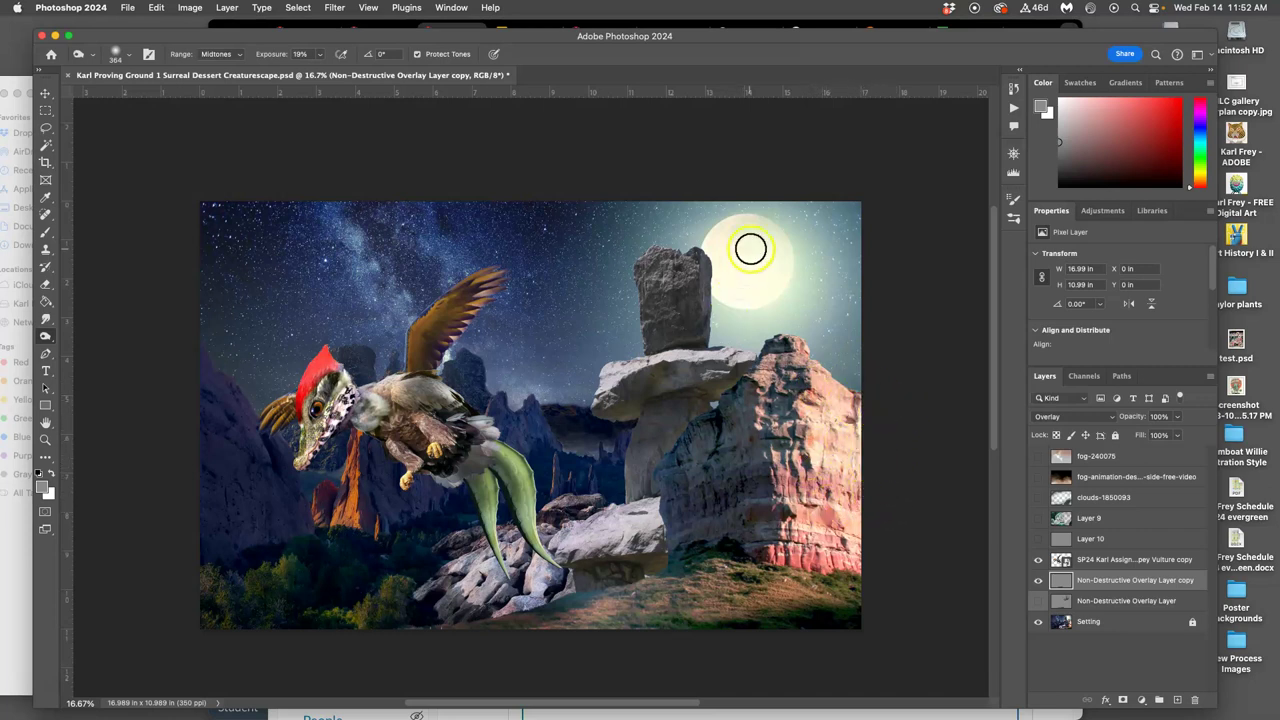
{"action": "left_click", "coordinate": [713, 252]}
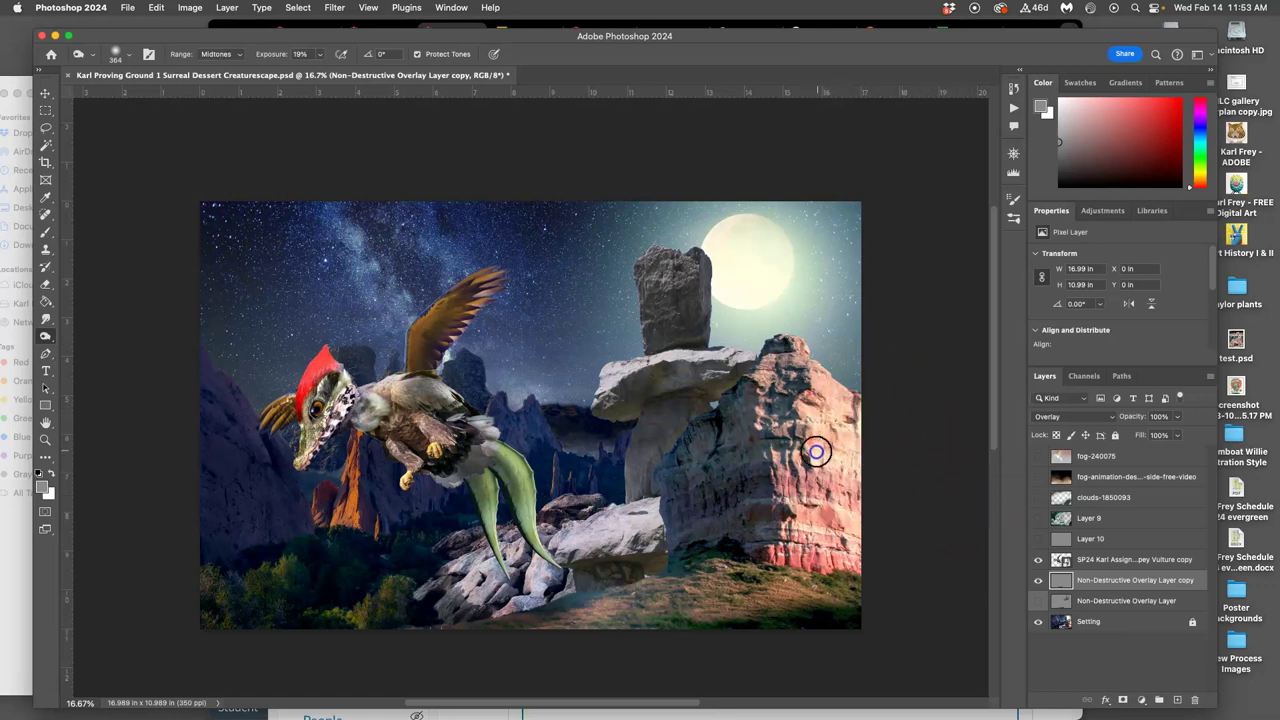
{"action": "mouse_move", "coordinate": [826, 424]}
{"action": "left_mouse_down"}
{"action": "mouse_move", "coordinate": [781, 480]}
{"action": "mouse_move", "coordinate": [810, 427]}
{"action": "mouse_move", "coordinate": [831, 427]}
{"action": "mouse_move", "coordinate": [812, 471]}
{"action": "mouse_move", "coordinate": [865, 512]}
{"action": "mouse_move", "coordinate": [844, 507]}
{"action": "mouse_move", "coordinate": [830, 475]}
{"action": "mouse_move", "coordinate": [802, 517]}
{"action": "mouse_move", "coordinate": [775, 505]}
{"action": "mouse_move", "coordinate": [789, 499]}
{"action": "mouse_move", "coordinate": [774, 433]}
{"action": "mouse_move", "coordinate": [798, 404]}
{"action": "mouse_move", "coordinate": [847, 441]}
{"action": "mouse_move", "coordinate": [874, 439]}
{"action": "mouse_move", "coordinate": [815, 436]}
{"action": "mouse_move", "coordinate": [833, 423]}
{"action": "mouse_move", "coordinate": [803, 390]}
{"action": "mouse_move", "coordinate": [828, 383]}
{"action": "mouse_move", "coordinate": [868, 421]}
{"action": "mouse_move", "coordinate": [884, 499]}
{"action": "mouse_move", "coordinate": [867, 514]}
{"action": "mouse_move", "coordinate": [806, 511]}
{"action": "mouse_move", "coordinate": [812, 456]}
{"action": "mouse_move", "coordinate": [780, 400]}
{"action": "mouse_move", "coordinate": [789, 370]}
{"action": "mouse_move", "coordinate": [806, 368]}
{"action": "mouse_move", "coordinate": [848, 425]}
{"action": "mouse_move", "coordinate": [851, 463]}
{"action": "mouse_move", "coordinate": [825, 503]}
{"action": "mouse_move", "coordinate": [826, 454]}
{"action": "mouse_move", "coordinate": [848, 461]}
{"action": "mouse_move", "coordinate": [832, 519]}
{"action": "mouse_move", "coordinate": [852, 537]}
{"action": "mouse_move", "coordinate": [872, 516]}
{"action": "mouse_move", "coordinate": [863, 449]}
{"action": "left_mouse_up"}
Compare the cliff with and without the overlay copy's shading by toggling the Non-Destructive Overlay Layer copy's visibility.
{"action": "left_click", "coordinate": [1085, 567]}
{"action": "left_click", "coordinate": [1038, 582]}
{"action": "left_click", "coordinate": [1038, 582]}
{"action": "left_click", "coordinate": [1038, 582]}
{"action": "left_click", "coordinate": [1038, 582]}
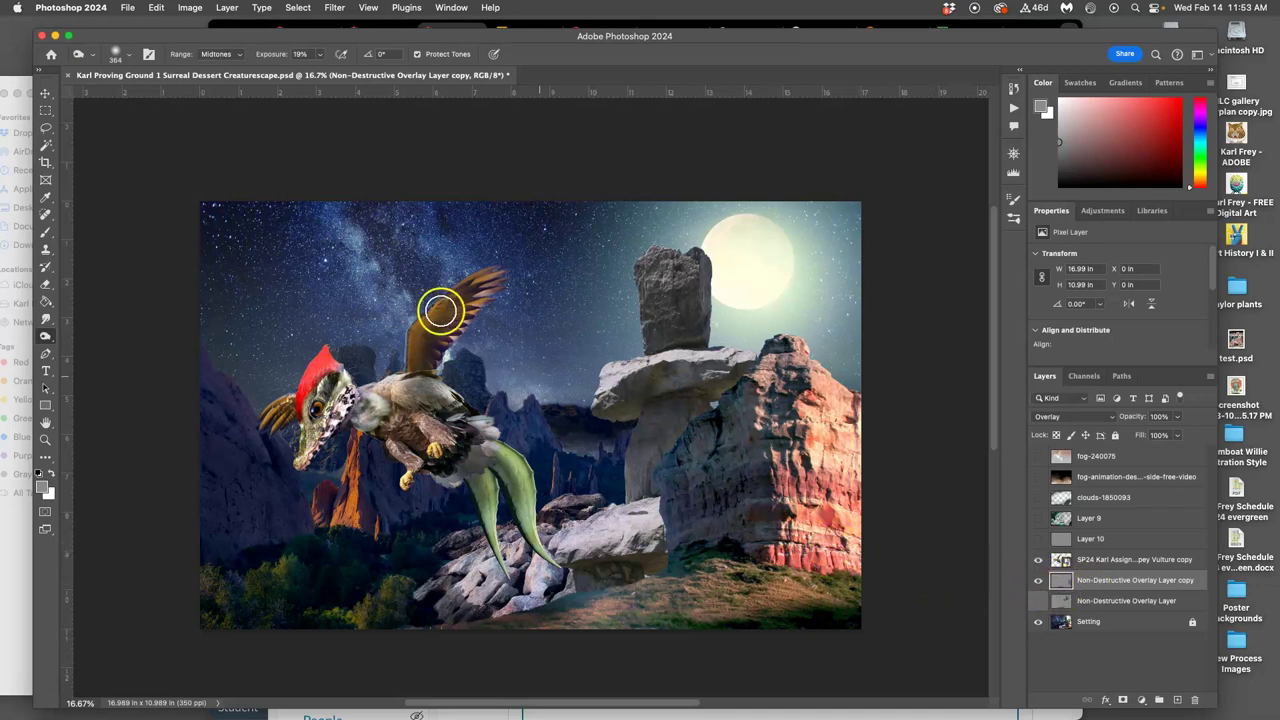
Set the Burn tool's range to Highlights and darken the red cliff further on the overlay copy.
{"action": "left_click", "coordinate": [222, 55]}
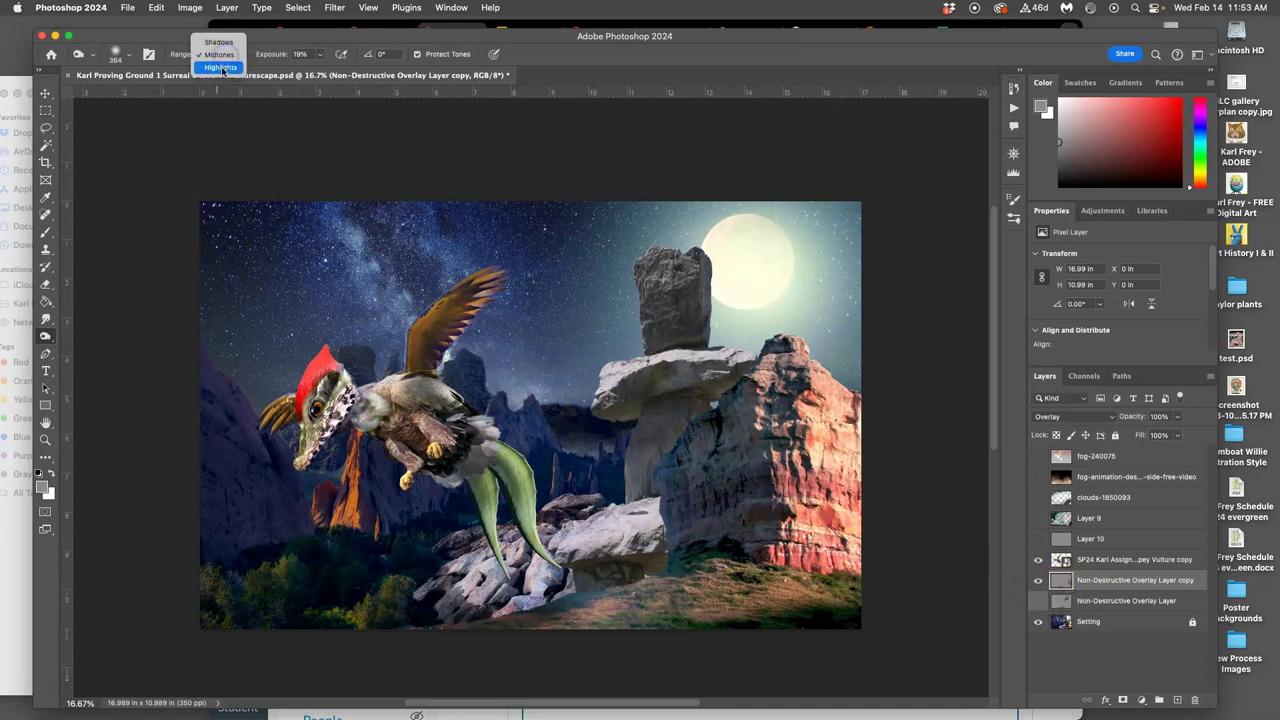
{"action": "left_click", "coordinate": [220, 67]}
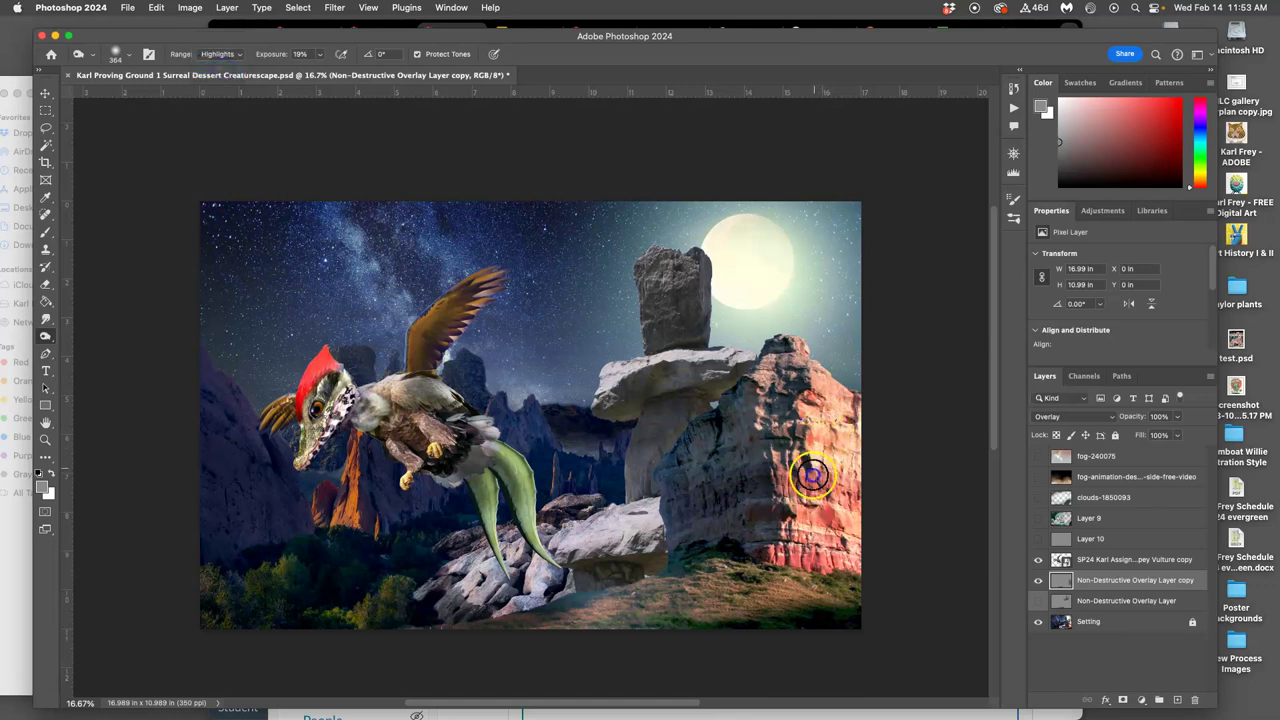
{"action": "mouse_move", "coordinate": [815, 480]}
{"action": "left_mouse_down"}
{"action": "mouse_move", "coordinate": [846, 471]}
{"action": "mouse_move", "coordinate": [857, 494]}
{"action": "mouse_move", "coordinate": [839, 436]}
{"action": "mouse_move", "coordinate": [836, 469]}
{"action": "mouse_move", "coordinate": [791, 536]}
{"action": "mouse_move", "coordinate": [790, 422]}
{"action": "mouse_move", "coordinate": [812, 397]}
{"action": "mouse_move", "coordinate": [849, 407]}
{"action": "left_mouse_up"}
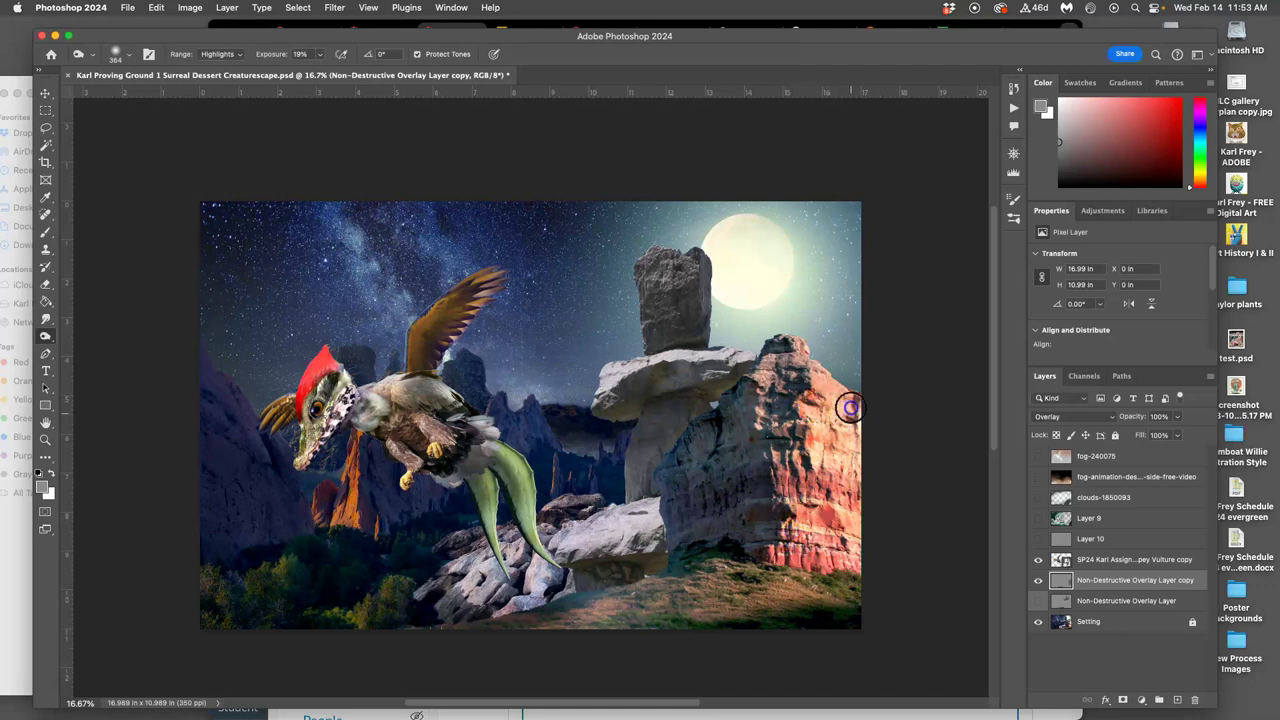
Lasso the red cliff on the Setting layer and copy it to its own layer, unlocking Setting for the copy and relocking it.
{"action": "left_click", "coordinate": [1092, 622]}
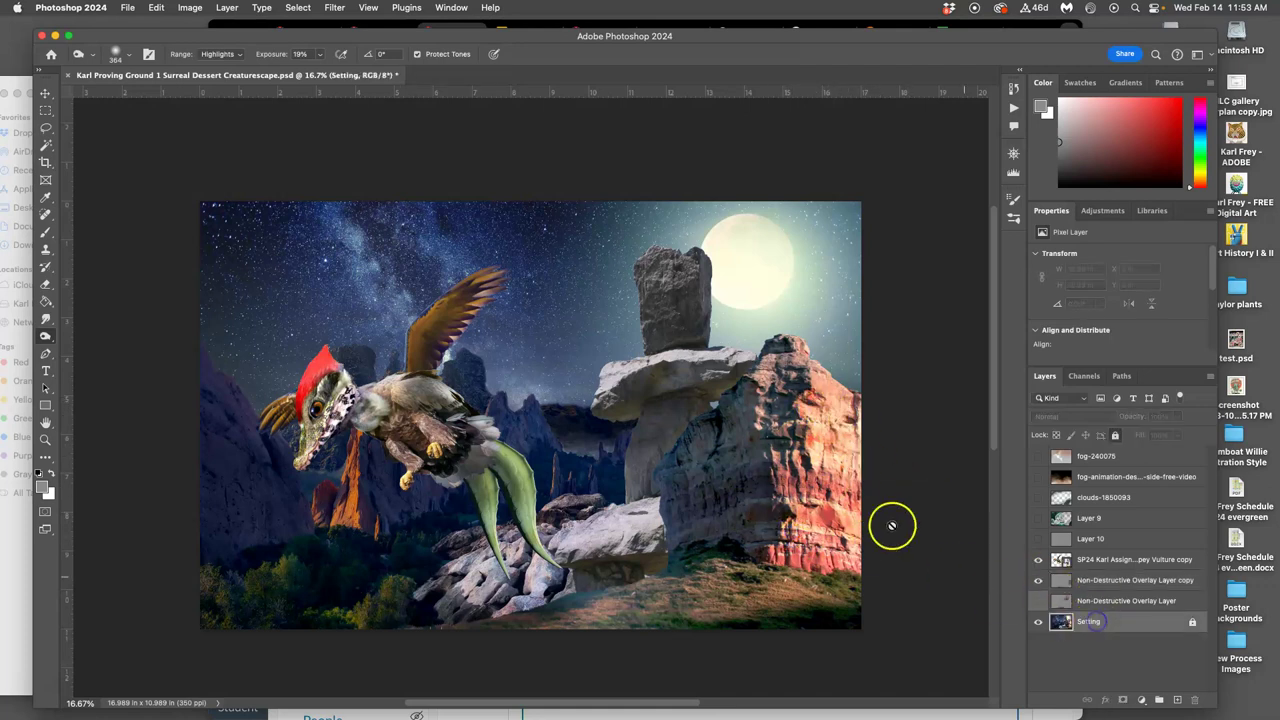
{"action": "left_click", "coordinate": [45, 130]}
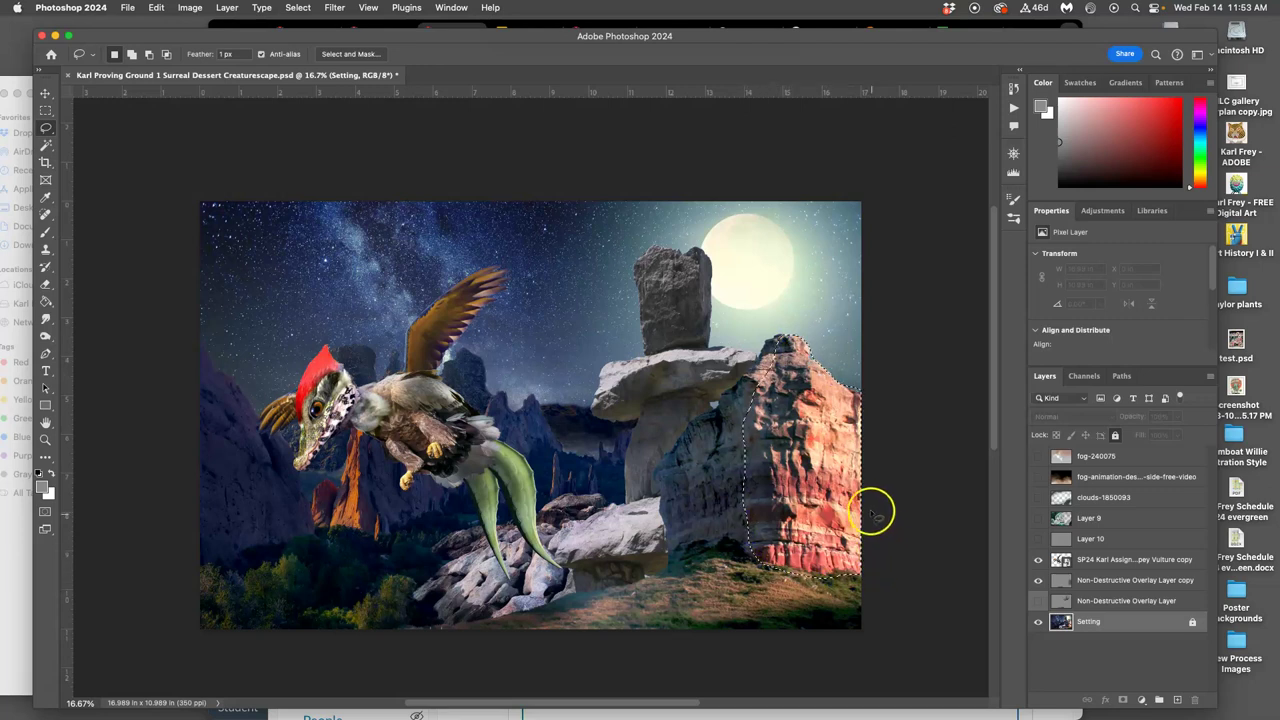
{"action": "key", "text": "ctrl+j"}
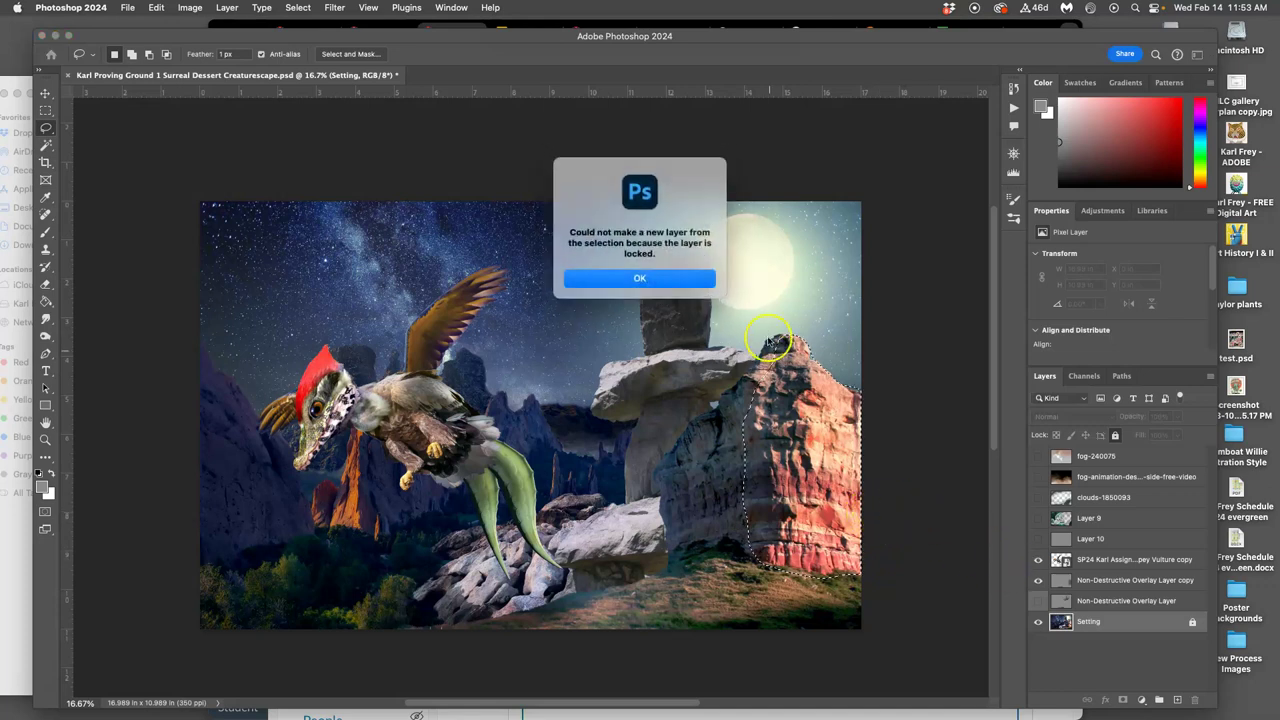
{"action": "key", "text": "Return"}
{"action": "left_click", "coordinate": [1116, 435]}
{"action": "key", "text": "ctrl+j"}
{"action": "left_click", "coordinate": [1140, 642]}
{"action": "left_click", "coordinate": [1116, 437]}
{"action": "left_click", "coordinate": [1090, 621]}
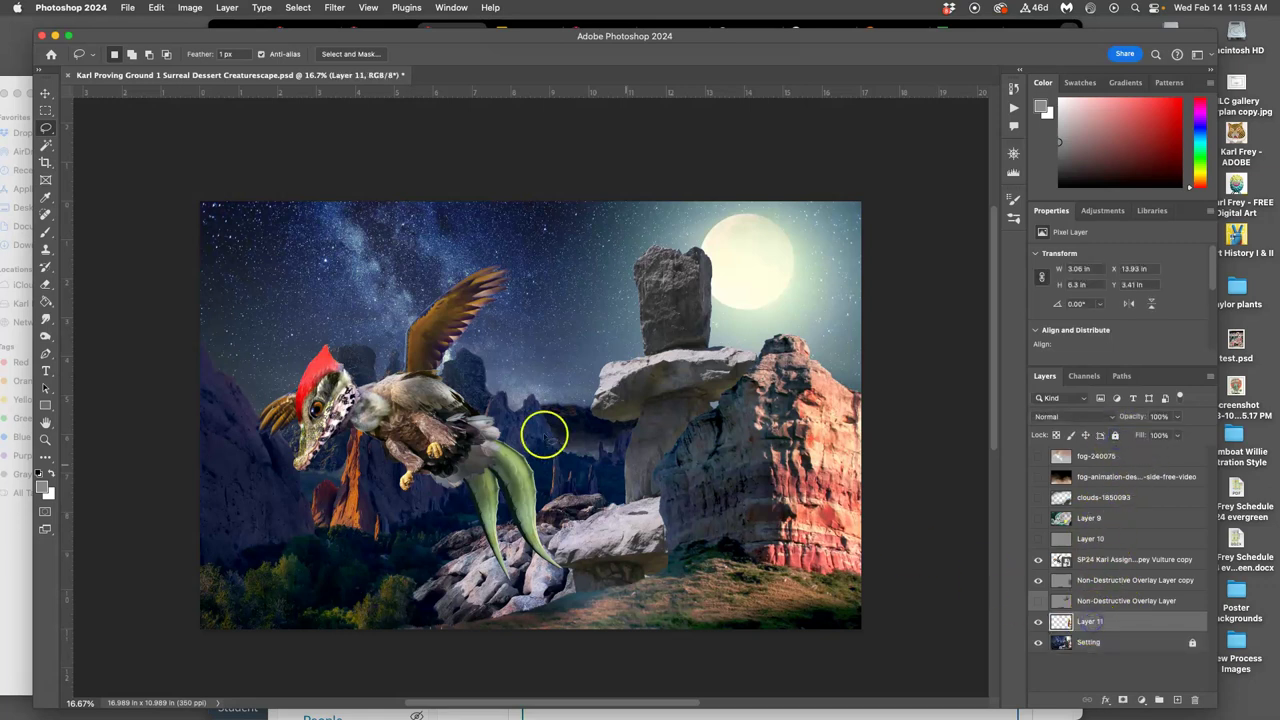
Burn the red face of the copied cliff layer directly with Highlights at 19% exposure.
{"action": "left_click", "coordinate": [46, 337]}
{"action": "mouse_move", "coordinate": [800, 450]}
{"action": "left_mouse_down"}
{"action": "mouse_move", "coordinate": [836, 464]}
{"action": "mouse_move", "coordinate": [811, 400]}
{"action": "mouse_move", "coordinate": [789, 425]}
{"action": "mouse_move", "coordinate": [800, 446]}
{"action": "mouse_move", "coordinate": [802, 370]}
{"action": "mouse_move", "coordinate": [852, 404]}
{"action": "mouse_move", "coordinate": [846, 457]}
{"action": "mouse_move", "coordinate": [854, 505]}
{"action": "mouse_move", "coordinate": [869, 508]}
{"action": "mouse_move", "coordinate": [863, 496]}
{"action": "mouse_move", "coordinate": [833, 555]}
{"action": "mouse_move", "coordinate": [858, 452]}
{"action": "mouse_move", "coordinate": [853, 482]}
{"action": "mouse_move", "coordinate": [814, 509]}
{"action": "mouse_move", "coordinate": [821, 478]}
{"action": "mouse_move", "coordinate": [822, 491]}
{"action": "mouse_move", "coordinate": [801, 496]}
{"action": "mouse_move", "coordinate": [786, 542]}
{"action": "mouse_move", "coordinate": [776, 505]}
{"action": "mouse_move", "coordinate": [791, 385]}
{"action": "mouse_move", "coordinate": [762, 418]}
{"action": "mouse_move", "coordinate": [755, 394]}
{"action": "mouse_move", "coordinate": [785, 352]}
{"action": "mouse_move", "coordinate": [799, 357]}
{"action": "mouse_move", "coordinate": [769, 384]}
{"action": "mouse_move", "coordinate": [784, 351]}
{"action": "mouse_move", "coordinate": [773, 377]}
{"action": "mouse_move", "coordinate": [812, 374]}
{"action": "mouse_move", "coordinate": [867, 450]}
{"action": "mouse_move", "coordinate": [848, 545]}
{"action": "mouse_move", "coordinate": [855, 512]}
{"action": "left_mouse_up"}
{"action": "mouse_move", "coordinate": [872, 431]}
{"action": "left_mouse_down"}
{"action": "mouse_move", "coordinate": [869, 491]}
{"action": "mouse_move", "coordinate": [809, 546]}
{"action": "mouse_move", "coordinate": [867, 570]}
{"action": "mouse_move", "coordinate": [758, 550]}
{"action": "left_mouse_up"}
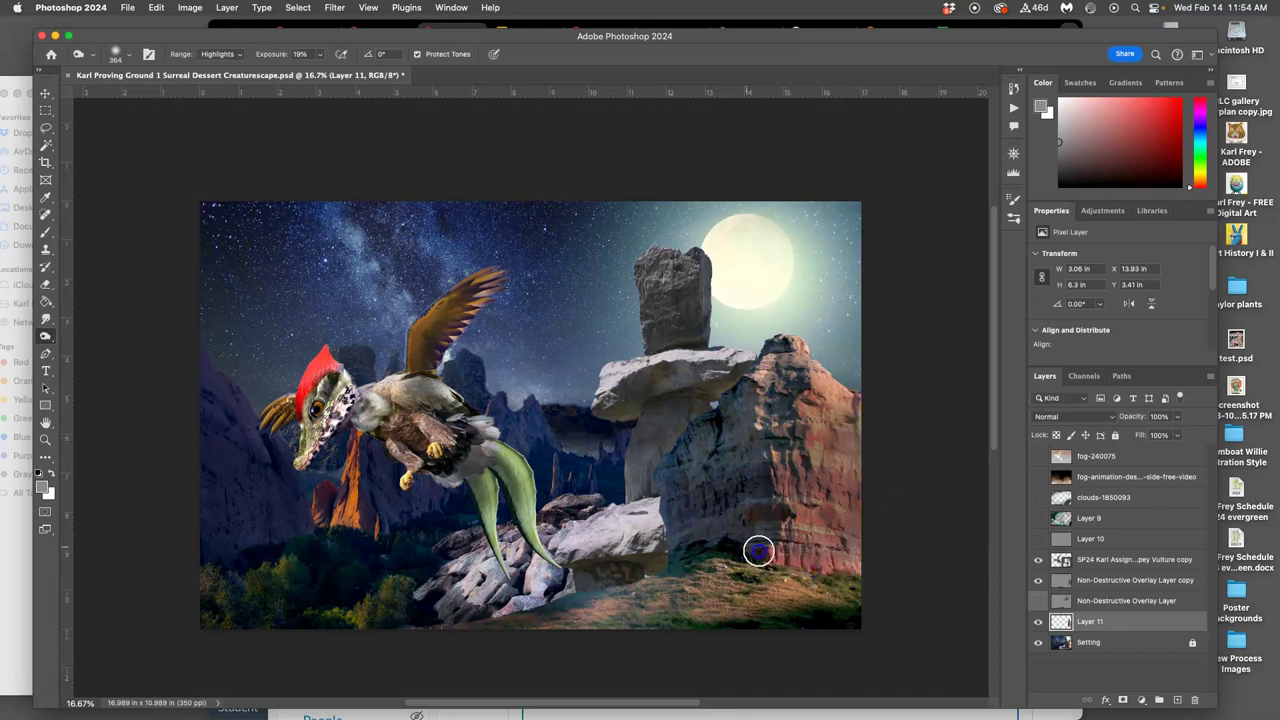
Try darkening the copied cliff with Levels by setting the midtone input to 0.33, and return it to 1.00.
{"action": "left_click", "coordinate": [190, 7]}
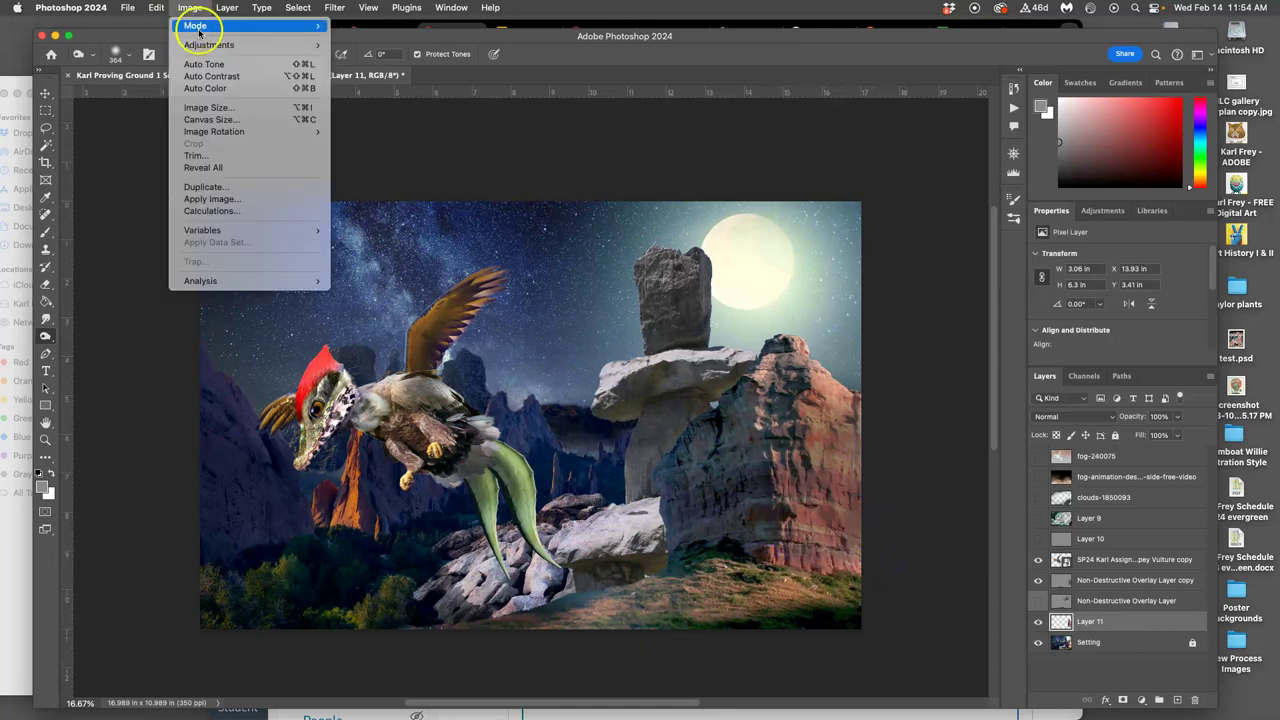
{"action": "mouse_move", "coordinate": [210, 45]}
{"action": "left_click", "coordinate": [356, 57]}
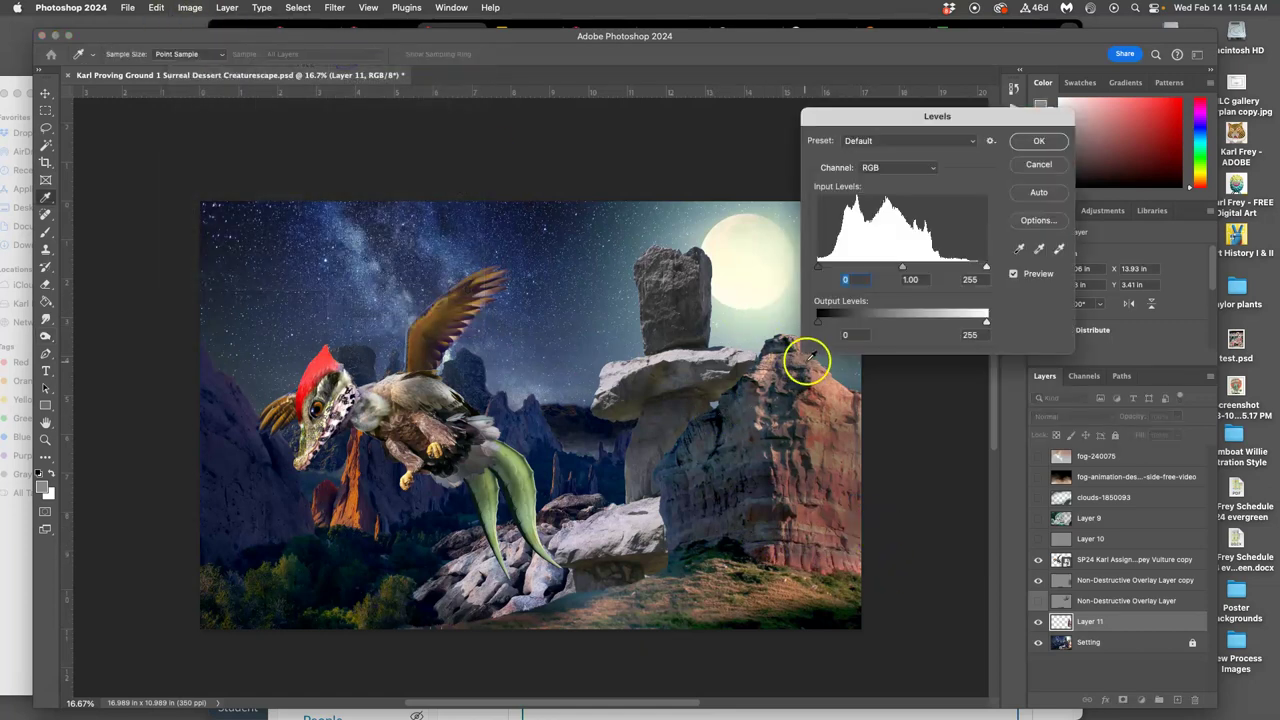
{"action": "left_click_drag", "start_coordinate": [905, 268], "coordinate": [951, 266]}
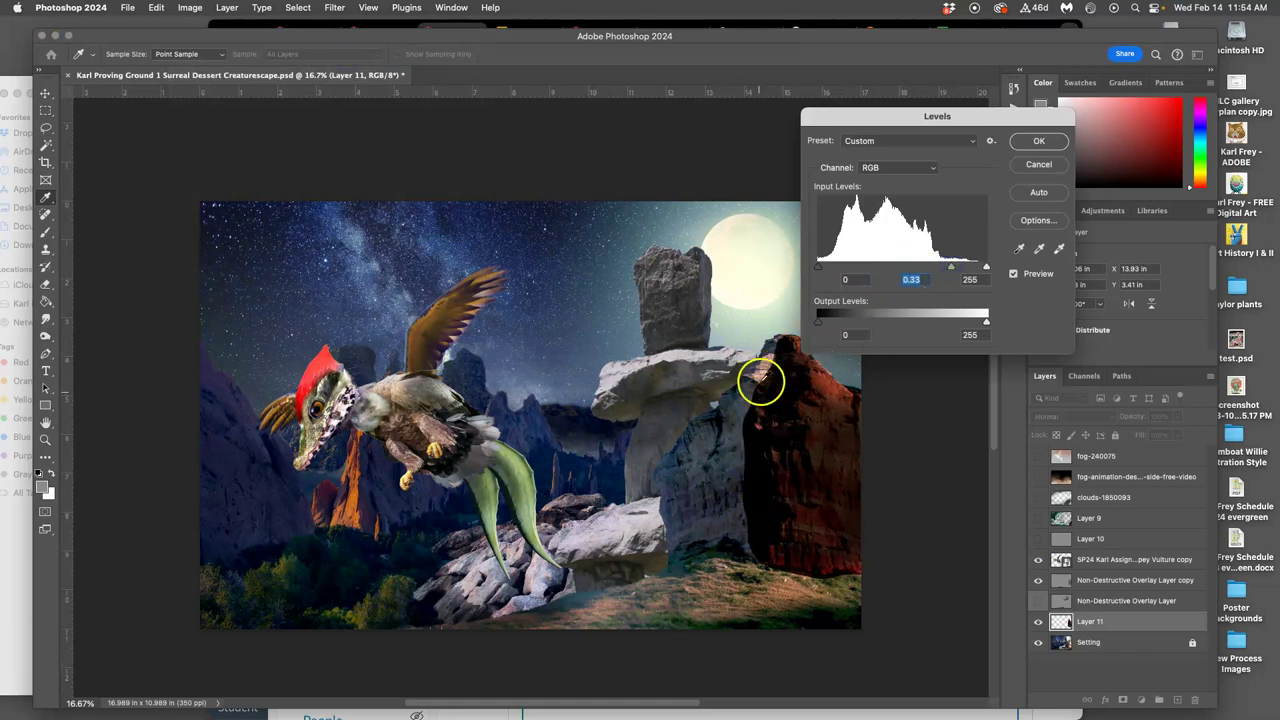
{"action": "left_click_drag", "start_coordinate": [951, 268], "coordinate": [905, 259]}
{"action": "left_click", "coordinate": [1036, 170]}
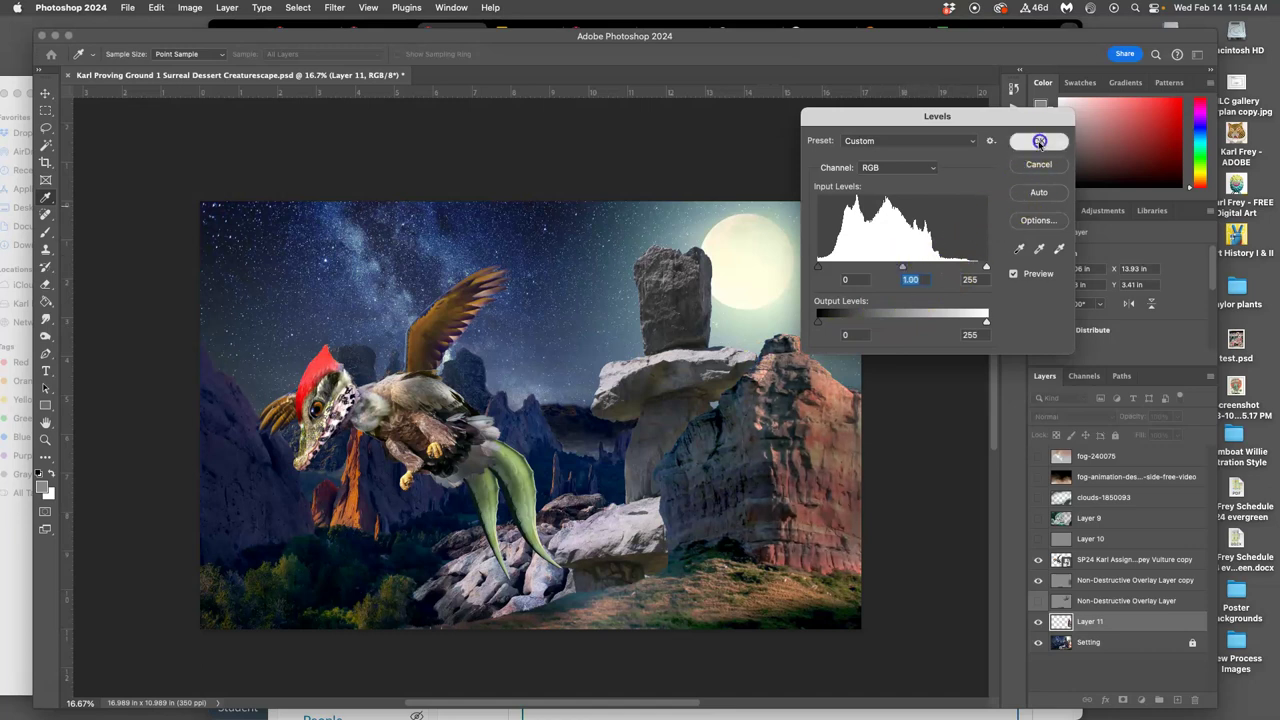
Burn the copied cliff's edges and base again with Highlights at 19% exposure, toggling its layer's visibility to compare.
{"action": "key", "text": "o"}
{"action": "mouse_move", "coordinate": [815, 367]}
{"action": "left_mouse_down"}
{"action": "mouse_move", "coordinate": [838, 393]}
{"action": "mouse_move", "coordinate": [802, 345]}
{"action": "mouse_move", "coordinate": [868, 399]}
{"action": "mouse_move", "coordinate": [763, 395]}
{"action": "mouse_move", "coordinate": [766, 366]}
{"action": "mouse_move", "coordinate": [759, 381]}
{"action": "mouse_move", "coordinate": [805, 468]}
{"action": "mouse_move", "coordinate": [843, 500]}
{"action": "mouse_move", "coordinate": [830, 566]}
{"action": "mouse_move", "coordinate": [865, 556]}
{"action": "mouse_move", "coordinate": [792, 551]}
{"action": "mouse_move", "coordinate": [801, 565]}
{"action": "mouse_move", "coordinate": [762, 553]}
{"action": "left_mouse_up"}
{"action": "mouse_move", "coordinate": [863, 568]}
{"action": "left_mouse_down"}
{"action": "mouse_move", "coordinate": [803, 524]}
{"action": "mouse_move", "coordinate": [847, 522]}
{"action": "mouse_move", "coordinate": [809, 506]}
{"action": "mouse_move", "coordinate": [837, 496]}
{"action": "mouse_move", "coordinate": [835, 476]}
{"action": "mouse_move", "coordinate": [785, 436]}
{"action": "mouse_move", "coordinate": [826, 389]}
{"action": "mouse_move", "coordinate": [822, 373]}
{"action": "left_mouse_up"}
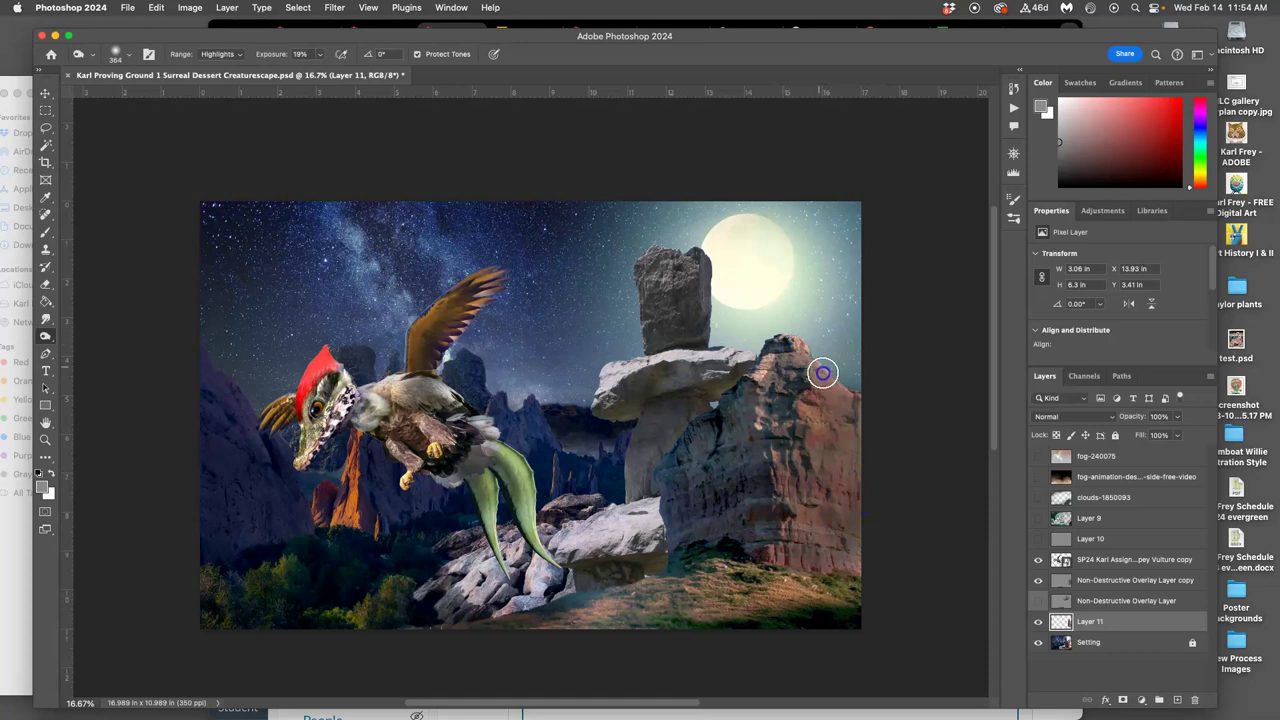
{"action": "left_click", "coordinate": [822, 573]}
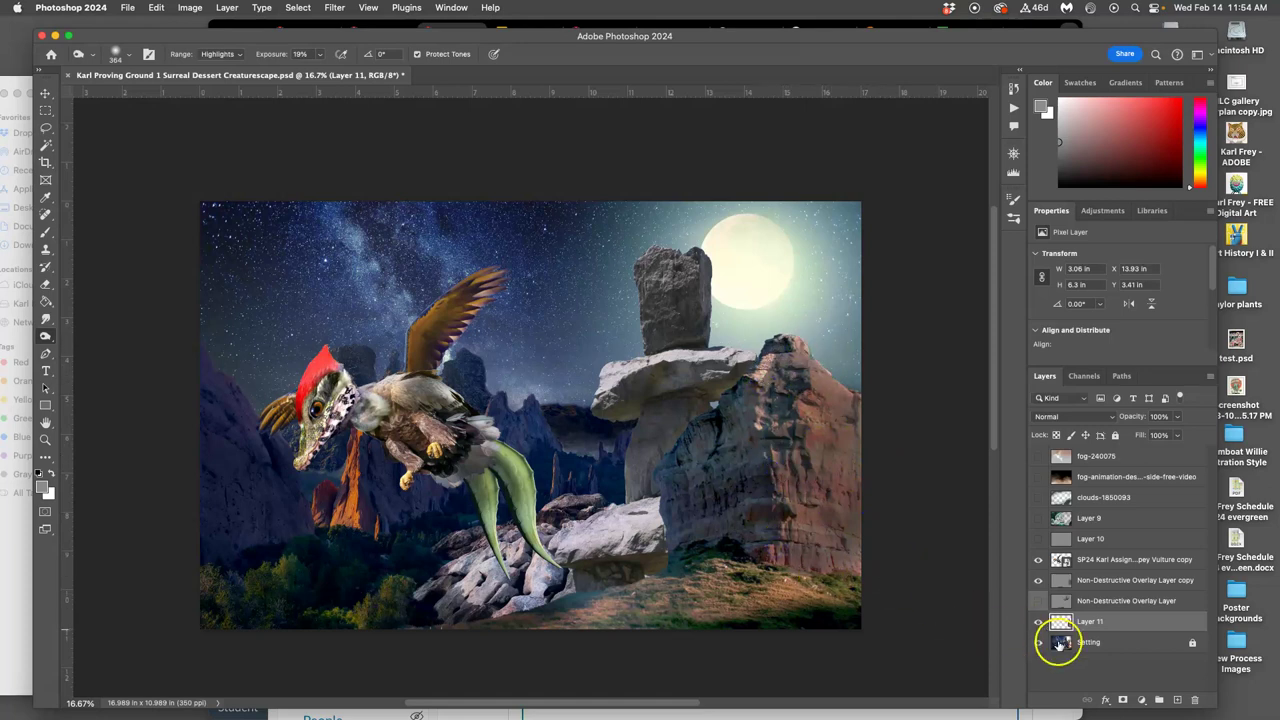
{"action": "left_click", "coordinate": [1037, 622]}
{"action": "left_click", "coordinate": [1037, 622]}
{"action": "left_click", "coordinate": [1037, 622]}
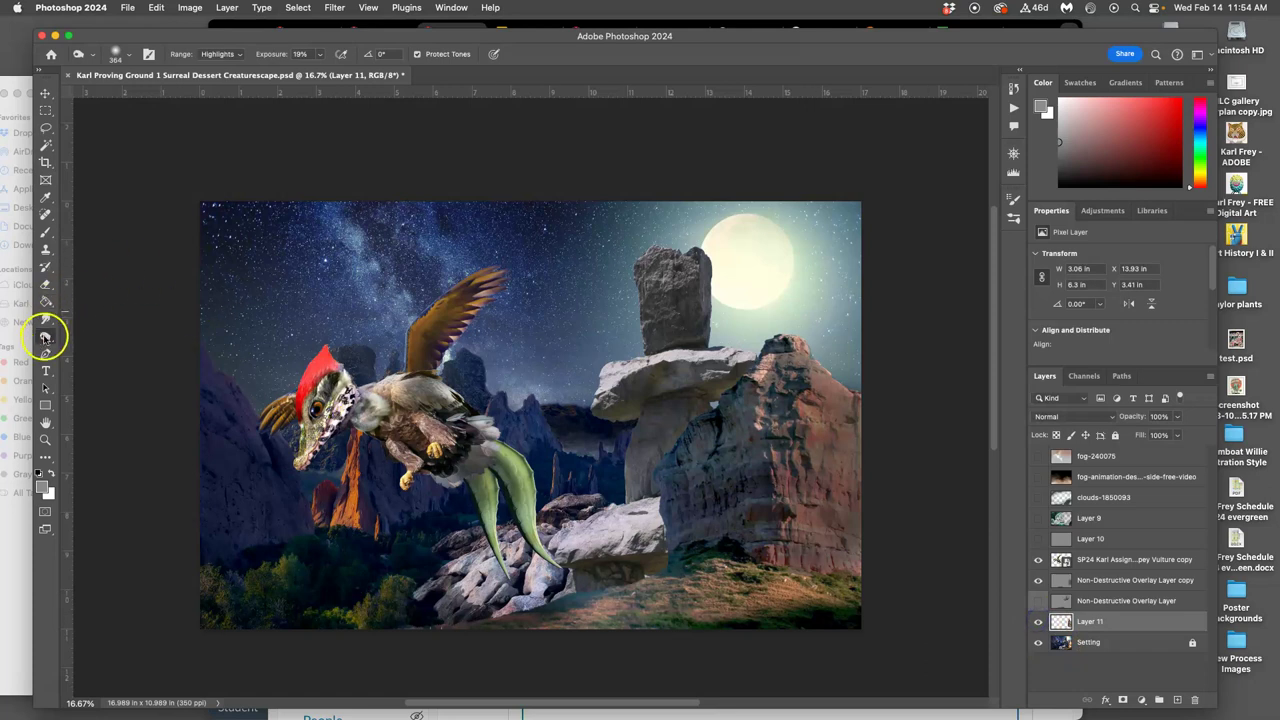
Soften the copied cliff's inner edge with the Eraser at 21% opacity and dodge its face with Midtones at 14% exposure.
{"action": "left_click", "coordinate": [45, 283]}
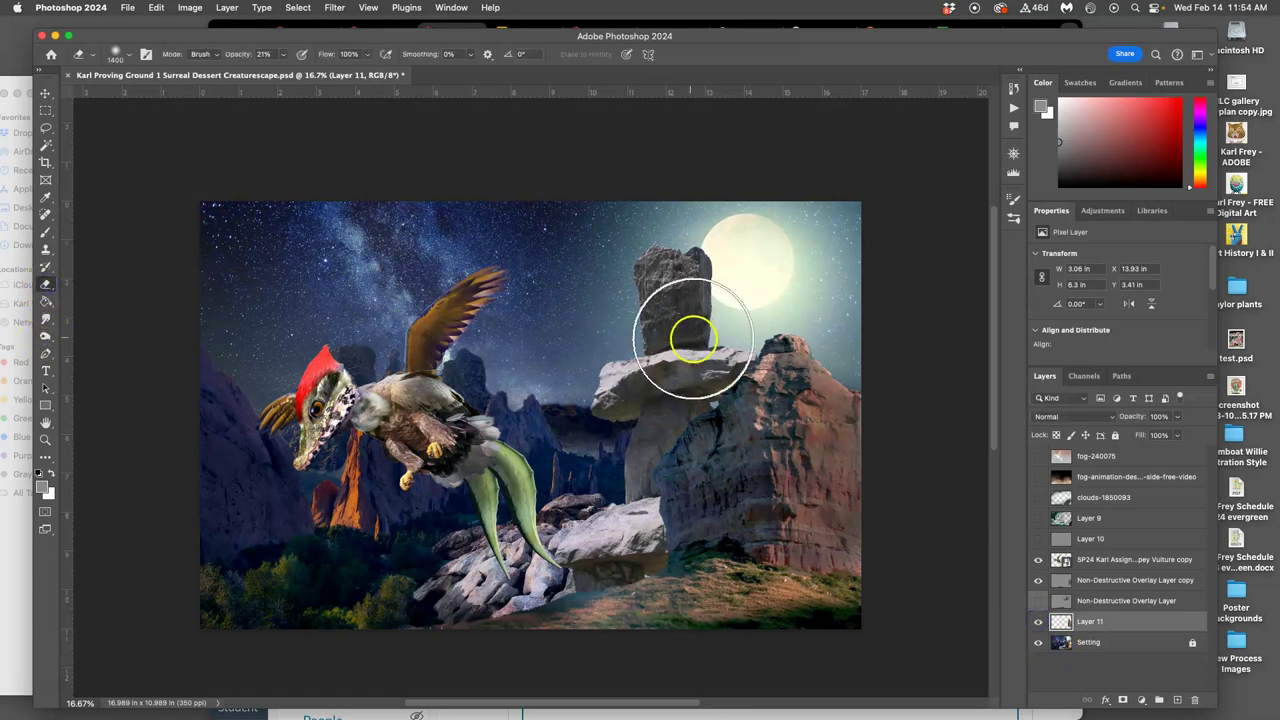
{"action": "mouse_move", "coordinate": [739, 346]}
{"action": "left_mouse_down"}
{"action": "mouse_move", "coordinate": [752, 360]}
{"action": "mouse_move", "coordinate": [766, 349]}
{"action": "mouse_move", "coordinate": [752, 364]}
{"action": "left_mouse_up"}
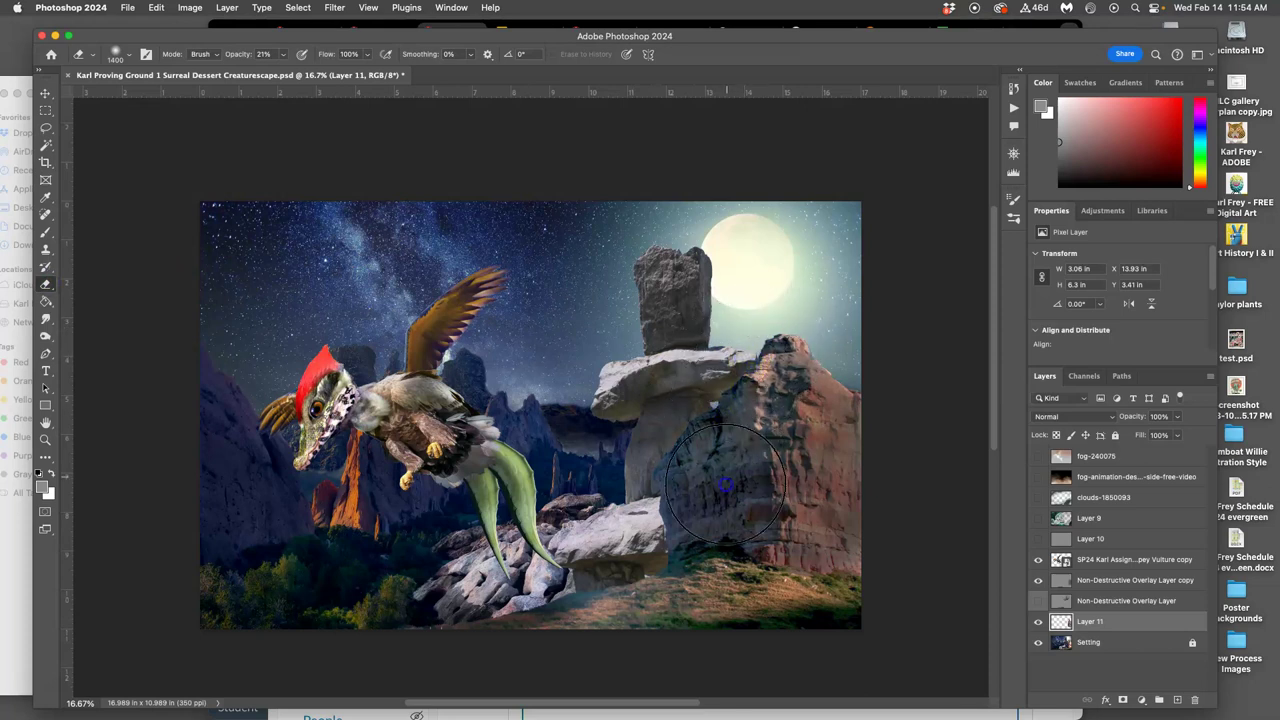
{"action": "mouse_move", "coordinate": [812, 498]}
{"action": "left_mouse_down"}
{"action": "mouse_move", "coordinate": [851, 491]}
{"action": "mouse_move", "coordinate": [831, 563]}
{"action": "mouse_move", "coordinate": [858, 627]}
{"action": "mouse_move", "coordinate": [820, 380]}
{"action": "mouse_move", "coordinate": [808, 420]}
{"action": "mouse_move", "coordinate": [835, 405]}
{"action": "left_mouse_up"}
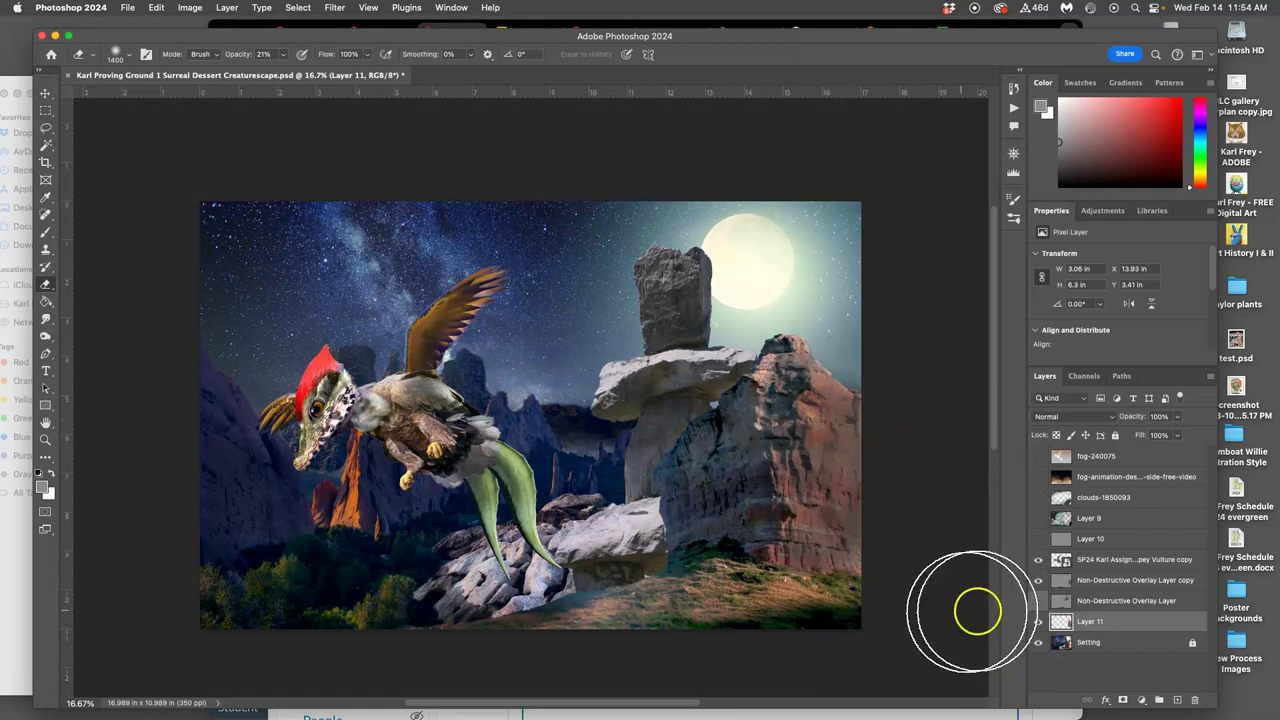
{"action": "left_click_drag", "start_coordinate": [46, 337], "coordinate": [98, 333]}
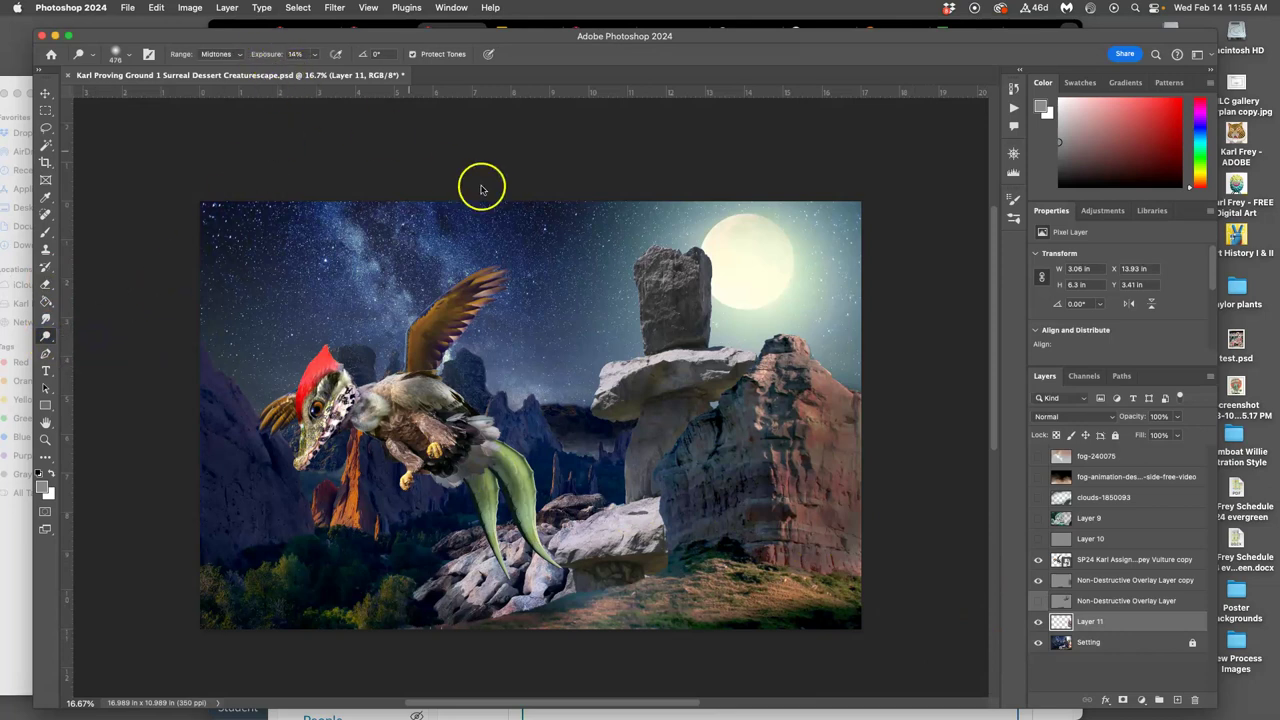
{"action": "mouse_move", "coordinate": [829, 391]}
{"action": "left_mouse_down"}
{"action": "mouse_move", "coordinate": [873, 425]}
{"action": "mouse_move", "coordinate": [830, 383]}
{"action": "mouse_move", "coordinate": [860, 428]}
{"action": "mouse_move", "coordinate": [804, 380]}
{"action": "mouse_move", "coordinate": [886, 446]}
{"action": "mouse_move", "coordinate": [804, 373]}
{"action": "mouse_move", "coordinate": [881, 449]}
{"action": "mouse_move", "coordinate": [843, 419]}
{"action": "mouse_move", "coordinate": [825, 446]}
{"action": "left_mouse_up"}
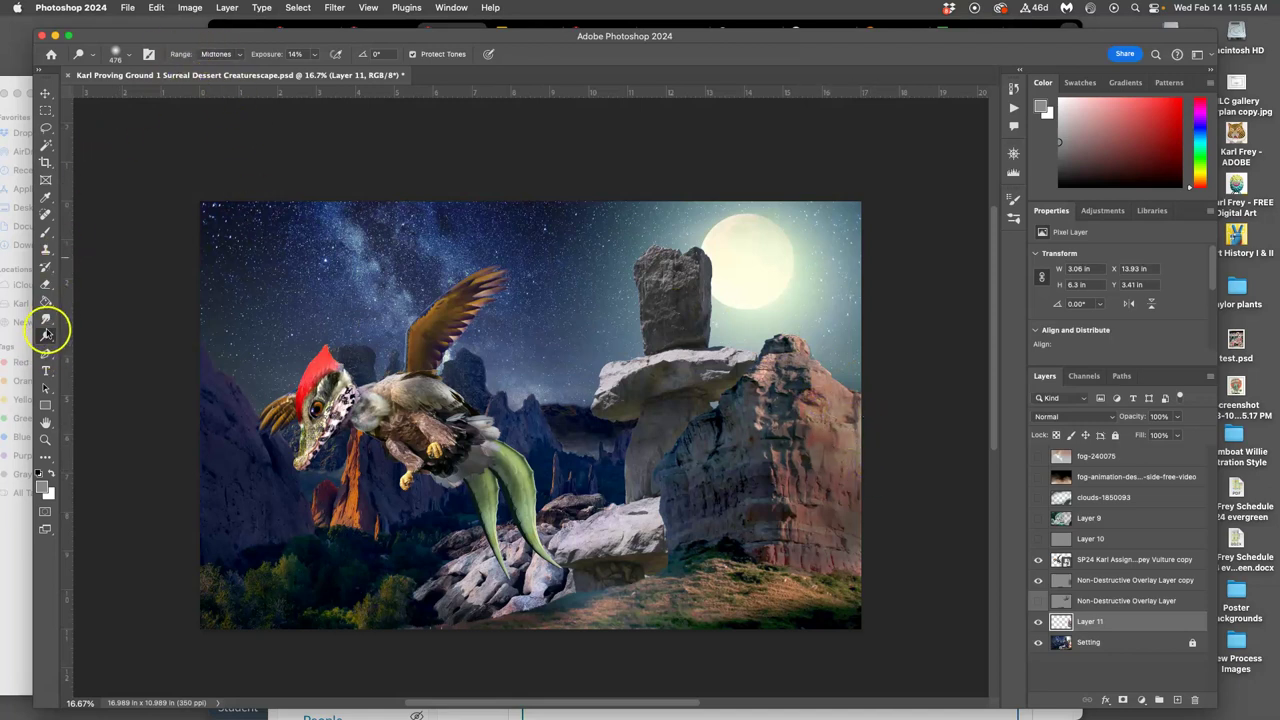
Desaturate the copied cliff's red face using the Sponge tool with a 380 px brush at 5% flow.
{"action": "left_click_drag", "start_coordinate": [46, 336], "coordinate": [82, 361]}
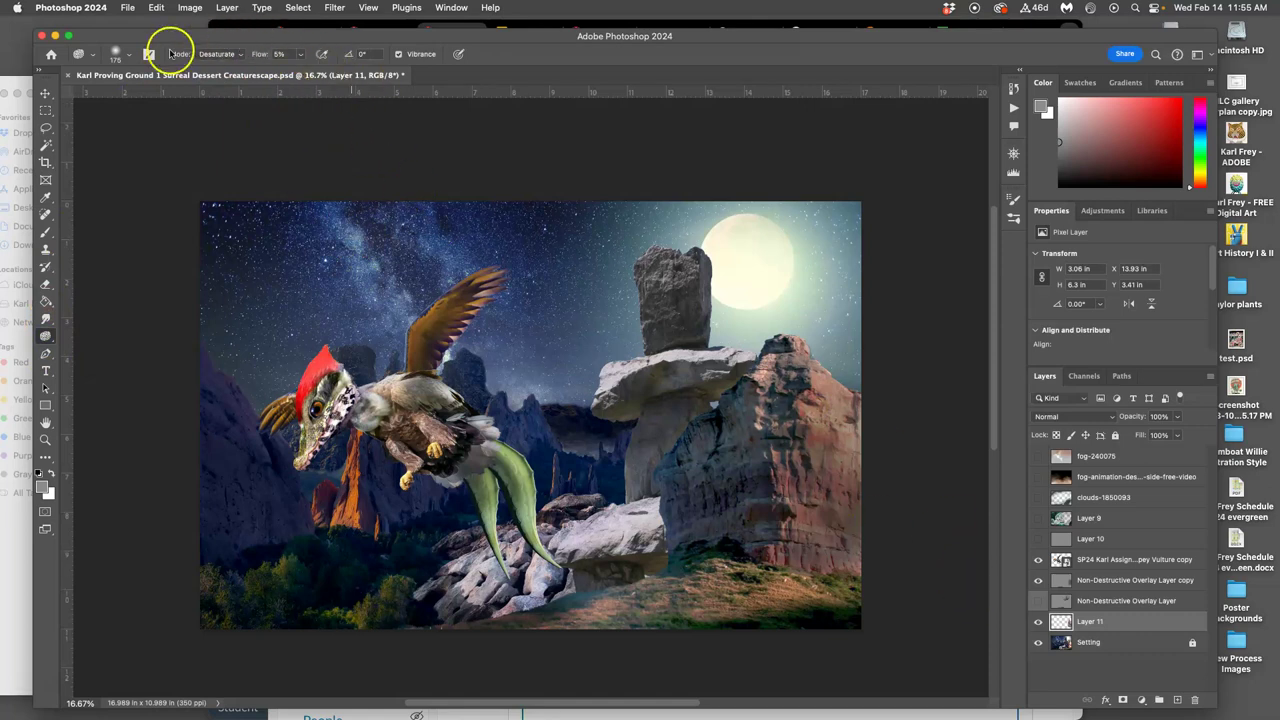
{"action": "left_click", "coordinate": [126, 57]}
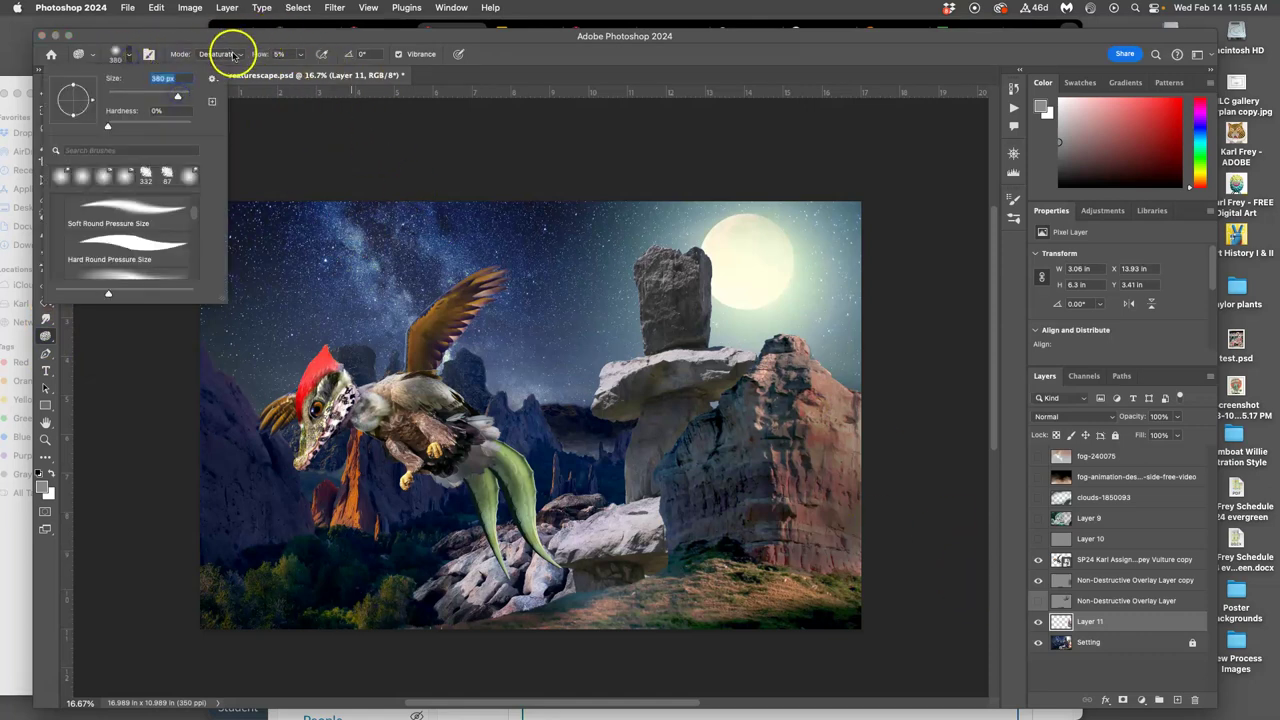
{"action": "left_click", "coordinate": [805, 438]}
{"action": "left_click_drag", "start_coordinate": [808, 398], "coordinate": [820, 435]}
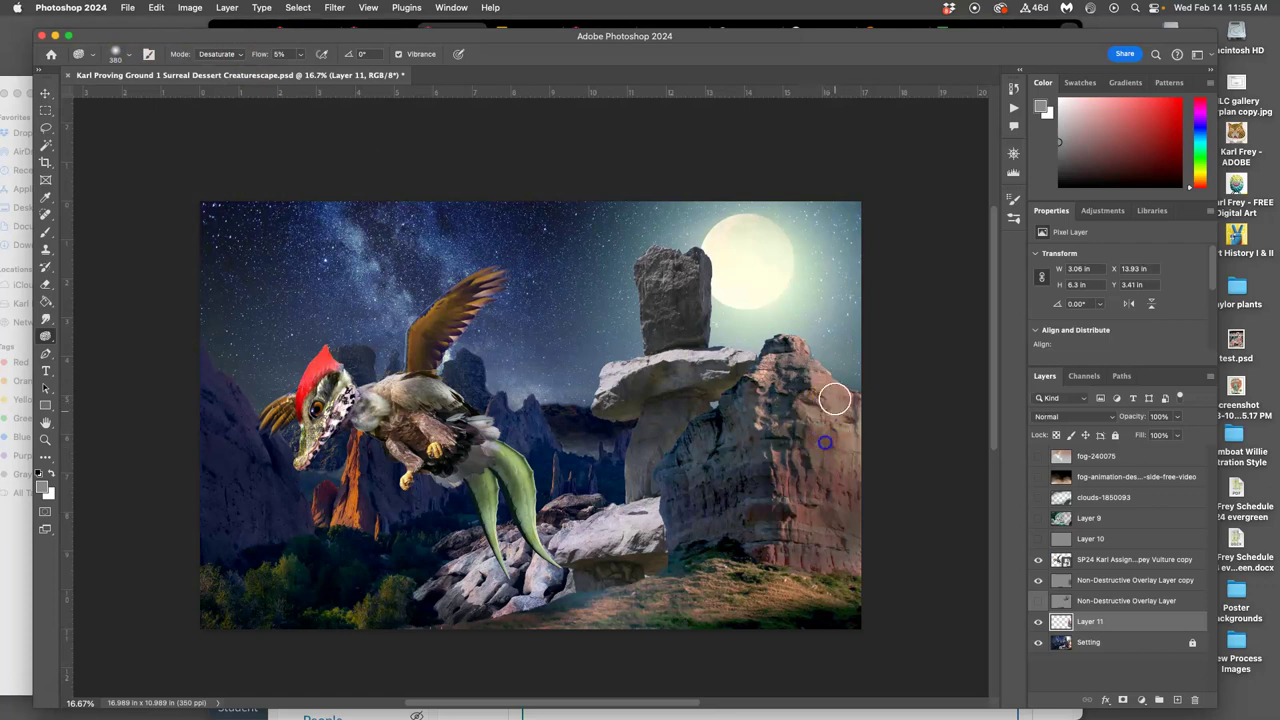
{"action": "mouse_move", "coordinate": [811, 380]}
{"action": "left_mouse_down"}
{"action": "mouse_move", "coordinate": [816, 429]}
{"action": "mouse_move", "coordinate": [858, 456]}
{"action": "mouse_move", "coordinate": [875, 418]}
{"action": "mouse_move", "coordinate": [857, 401]}
{"action": "mouse_move", "coordinate": [775, 414]}
{"action": "left_mouse_up"}
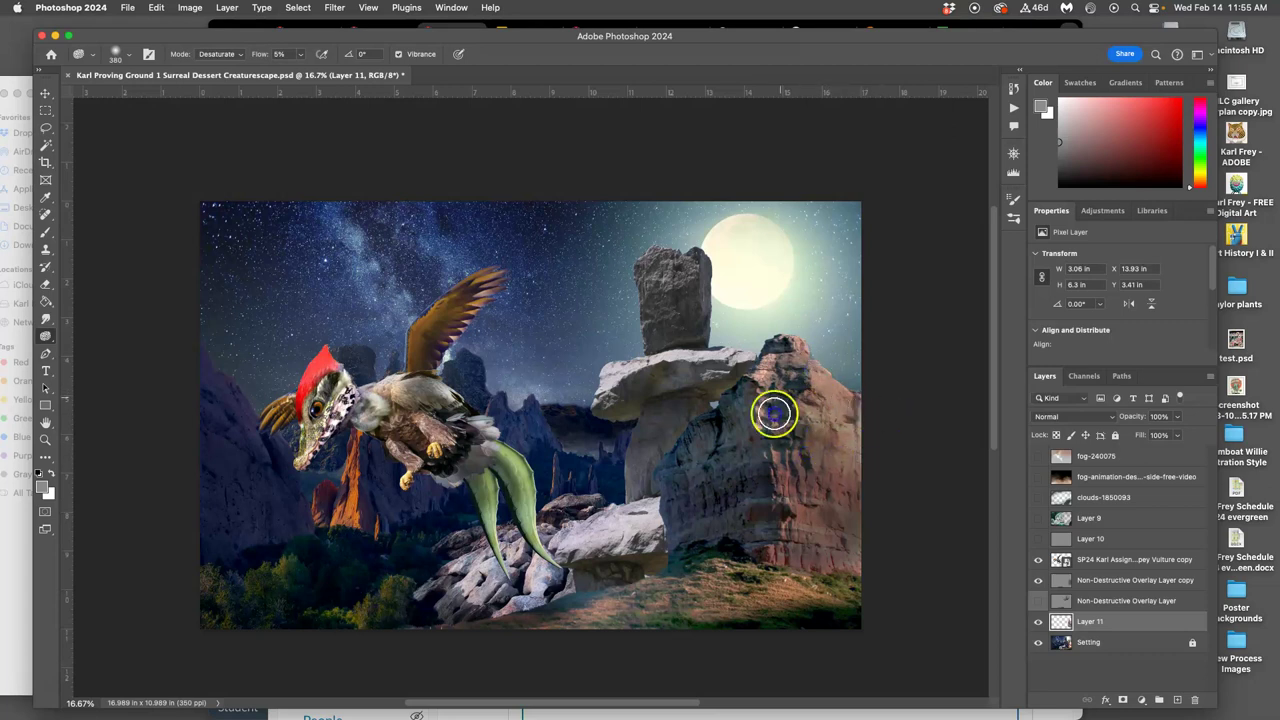
Unlock the Setting layer and desaturate the cliff area on it with the Sponge tool at 5% flow.
{"action": "left_click", "coordinate": [1062, 646]}
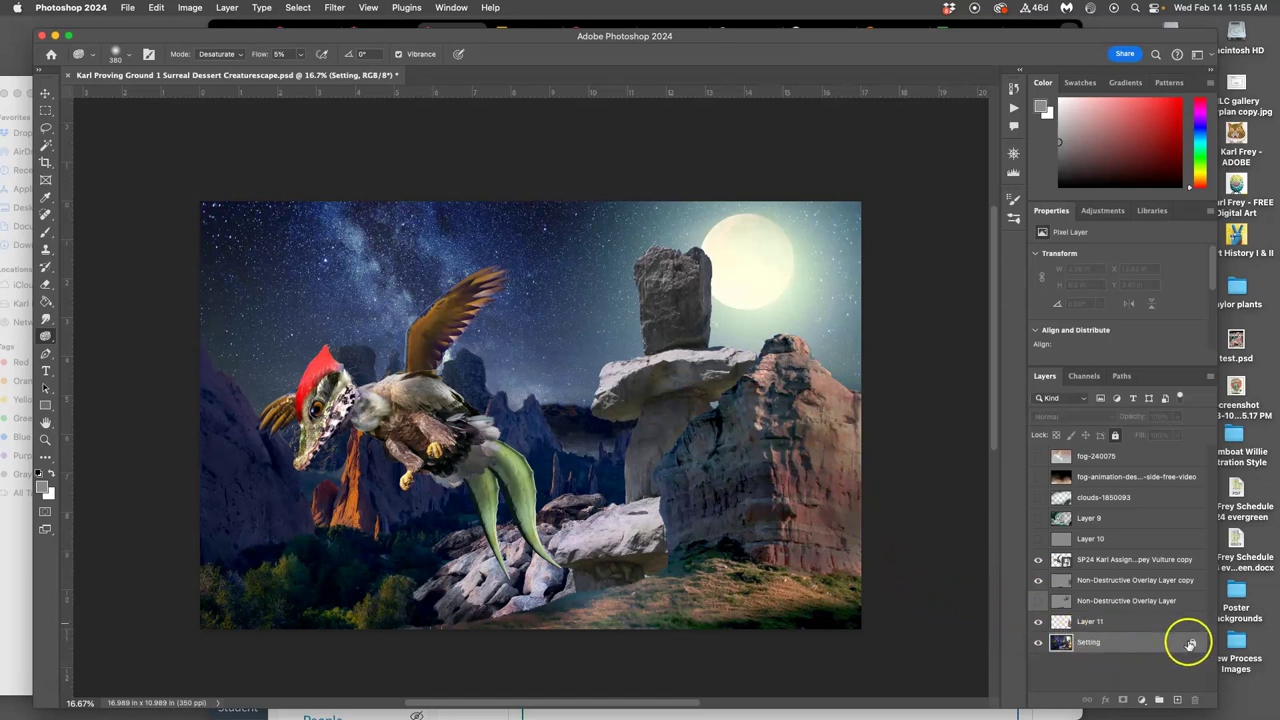
{"action": "left_click", "coordinate": [1115, 436]}
{"action": "mouse_move", "coordinate": [866, 353]}
{"action": "left_mouse_down"}
{"action": "mouse_move", "coordinate": [773, 354]}
{"action": "mouse_move", "coordinate": [763, 412]}
{"action": "mouse_move", "coordinate": [683, 470]}
{"action": "mouse_move", "coordinate": [722, 381]}
{"action": "mouse_move", "coordinate": [754, 370]}
{"action": "mouse_move", "coordinate": [752, 427]}
{"action": "left_mouse_up"}
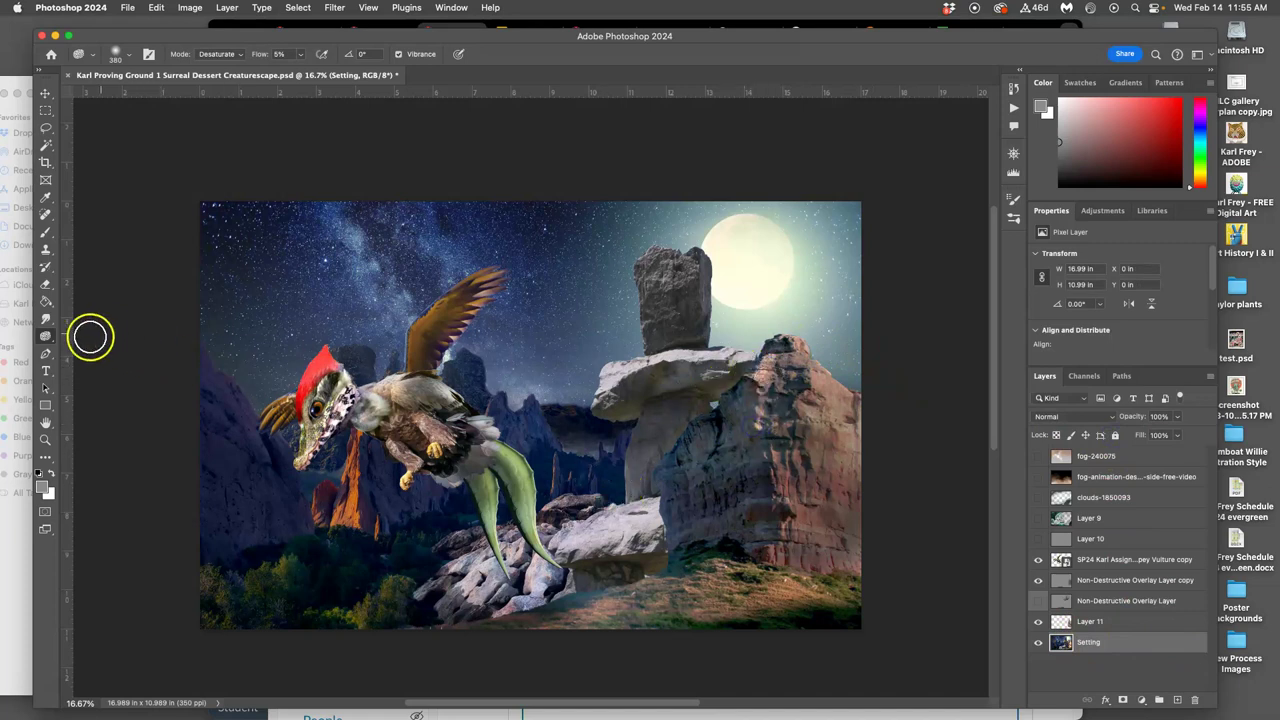
Burn the cliff and the grassy foreground on the Setting layer with Highlights at 19% exposure.
{"action": "left_click", "coordinate": [45, 337]}
{"action": "left_click", "coordinate": [87, 346]}
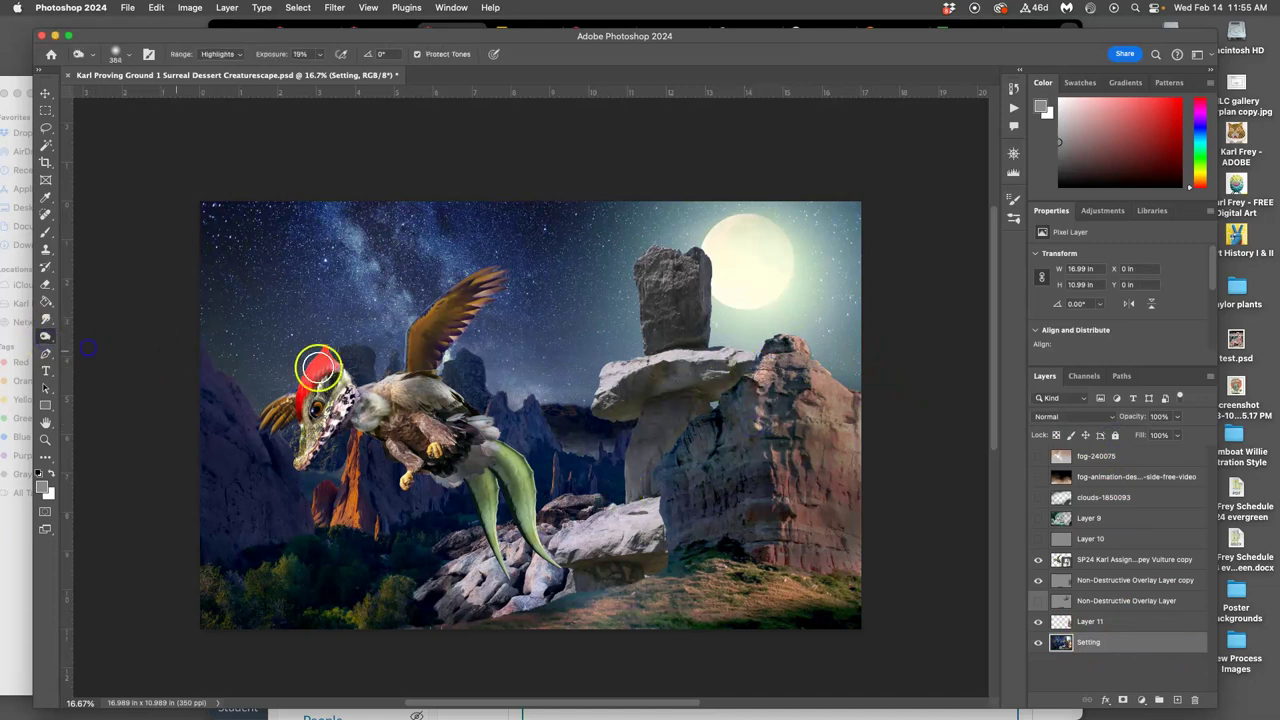
{"action": "left_click_drag", "start_coordinate": [760, 379], "coordinate": [762, 410]}
{"action": "mouse_move", "coordinate": [748, 538]}
{"action": "left_mouse_down"}
{"action": "mouse_move", "coordinate": [874, 628]}
{"action": "mouse_move", "coordinate": [1007, 631]}
{"action": "mouse_move", "coordinate": [973, 540]}
{"action": "mouse_move", "coordinate": [805, 430]}
{"action": "mouse_move", "coordinate": [789, 515]}
{"action": "left_mouse_up"}
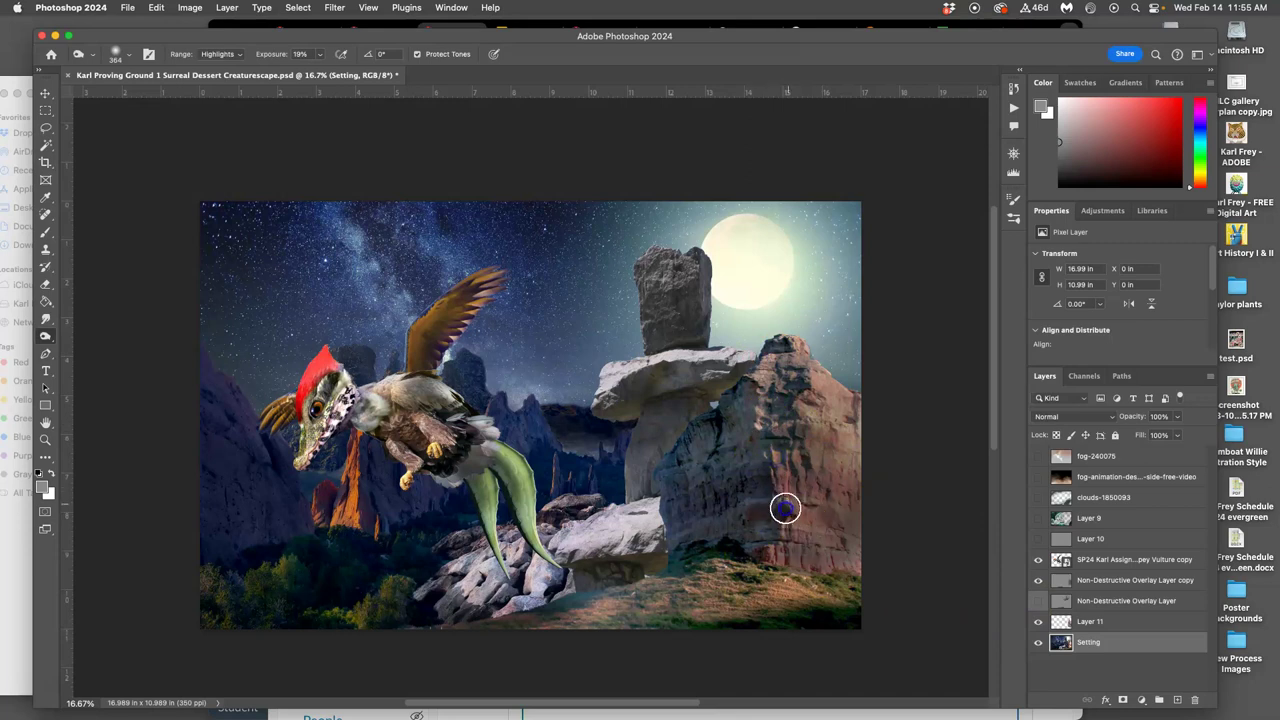
{"action": "mouse_move", "coordinate": [829, 562]}
{"action": "left_mouse_down"}
{"action": "mouse_move", "coordinate": [872, 498]}
{"action": "mouse_move", "coordinate": [869, 455]}
{"action": "left_mouse_up"}
{"action": "mouse_move", "coordinate": [824, 570]}
{"action": "left_mouse_down"}
{"action": "mouse_move", "coordinate": [866, 580]}
{"action": "mouse_move", "coordinate": [759, 539]}
{"action": "left_mouse_up"}
{"action": "mouse_move", "coordinate": [788, 614]}
{"action": "left_mouse_down"}
{"action": "mouse_move", "coordinate": [820, 607]}
{"action": "mouse_move", "coordinate": [822, 585]}
{"action": "mouse_move", "coordinate": [770, 618]}
{"action": "mouse_move", "coordinate": [713, 601]}
{"action": "mouse_move", "coordinate": [658, 607]}
{"action": "mouse_move", "coordinate": [710, 585]}
{"action": "mouse_move", "coordinate": [828, 579]}
{"action": "mouse_move", "coordinate": [866, 591]}
{"action": "left_mouse_up"}
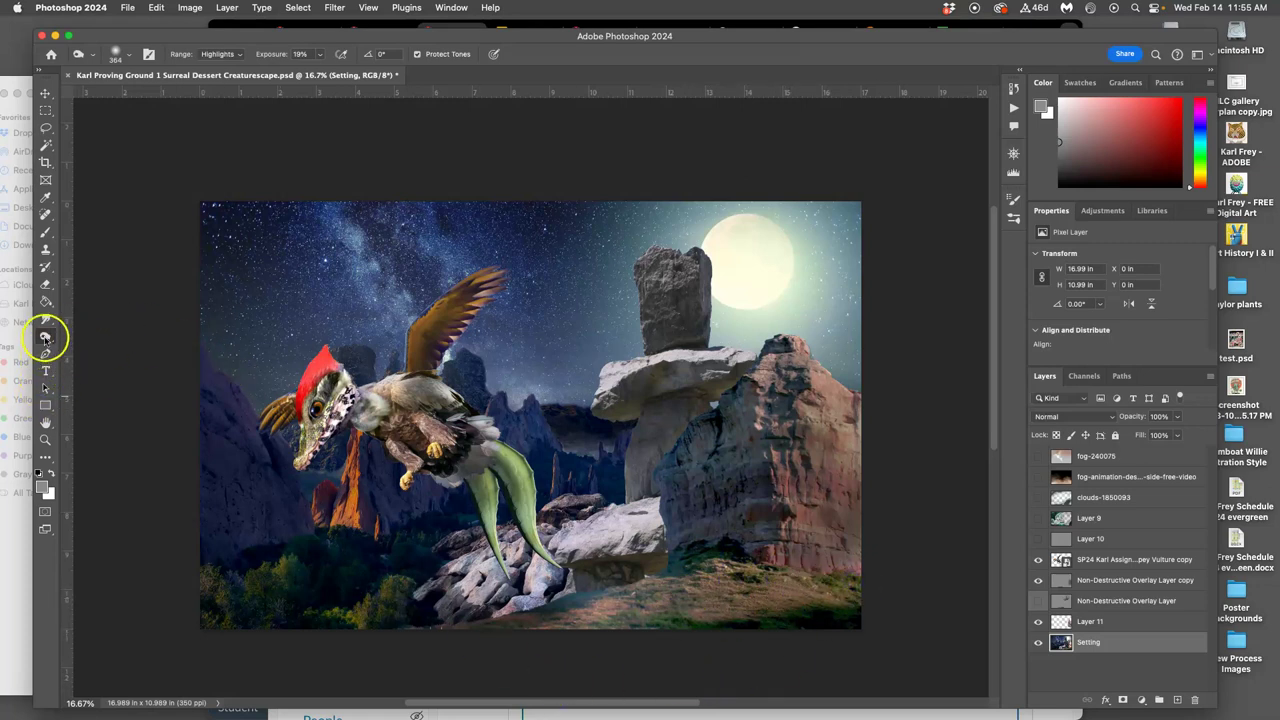
{"action": "mouse_move", "coordinate": [788, 587]}
{"action": "left_mouse_down"}
{"action": "mouse_move", "coordinate": [740, 566]}
{"action": "mouse_move", "coordinate": [550, 596]}
{"action": "left_mouse_up"}
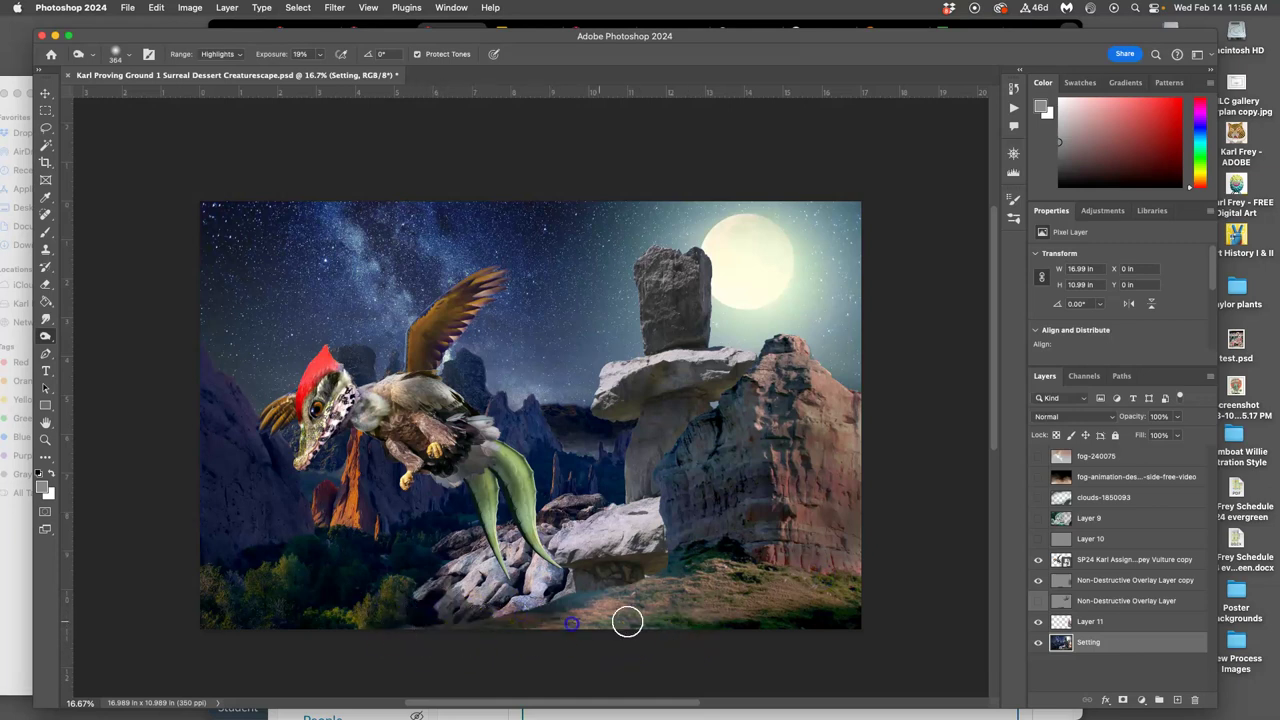
Compare the darkened landscape with and without the overlay shading by toggling the Non-Destructive Overlay Layer copy's visibility.
{"action": "left_click", "coordinate": [1040, 580]}
{"action": "left_click", "coordinate": [1040, 580]}
{"action": "left_click", "coordinate": [1040, 580]}
{"action": "left_click", "coordinate": [1040, 583]}
{"action": "left_click", "coordinate": [1038, 582]}
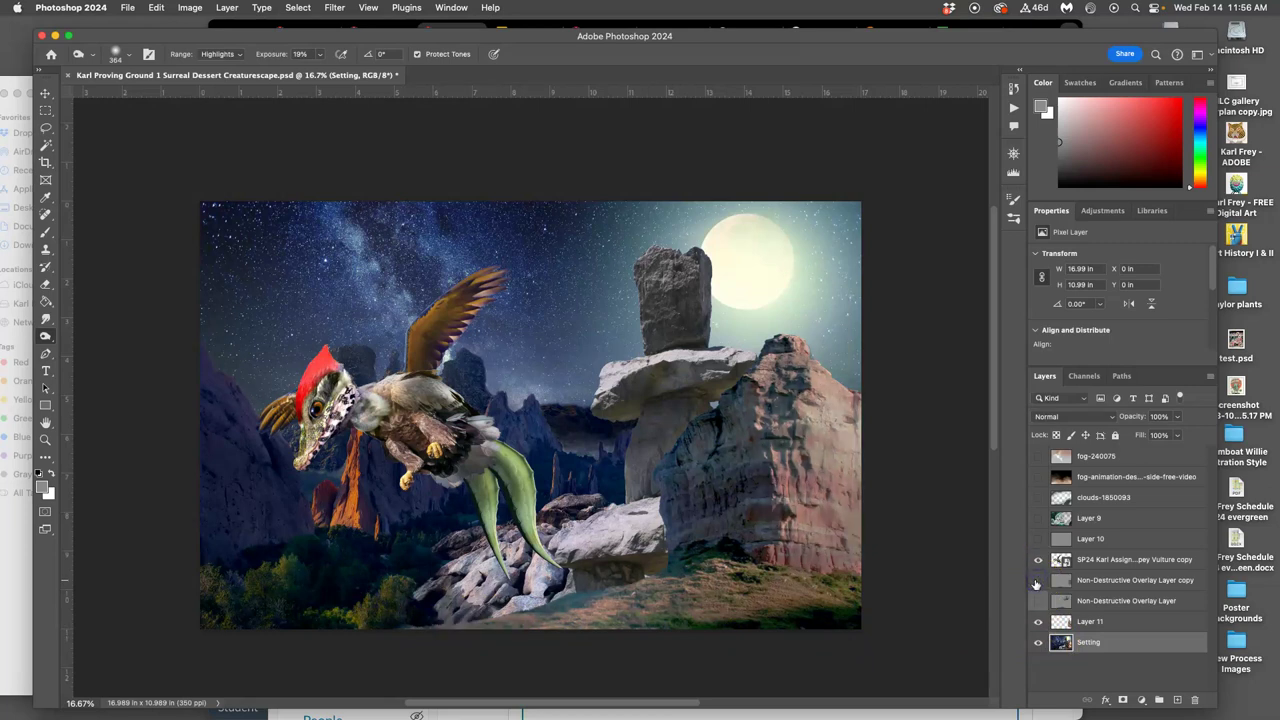
Show the Non-Destructive Overlay Layer copy and brush dark blue sampled from the night sky onto the cliff at 53% opacity.
{"action": "left_click", "coordinate": [1037, 582]}
{"action": "left_click", "coordinate": [1040, 582]}
{"action": "left_click", "coordinate": [1040, 583]}
{"action": "left_click", "coordinate": [1084, 580]}
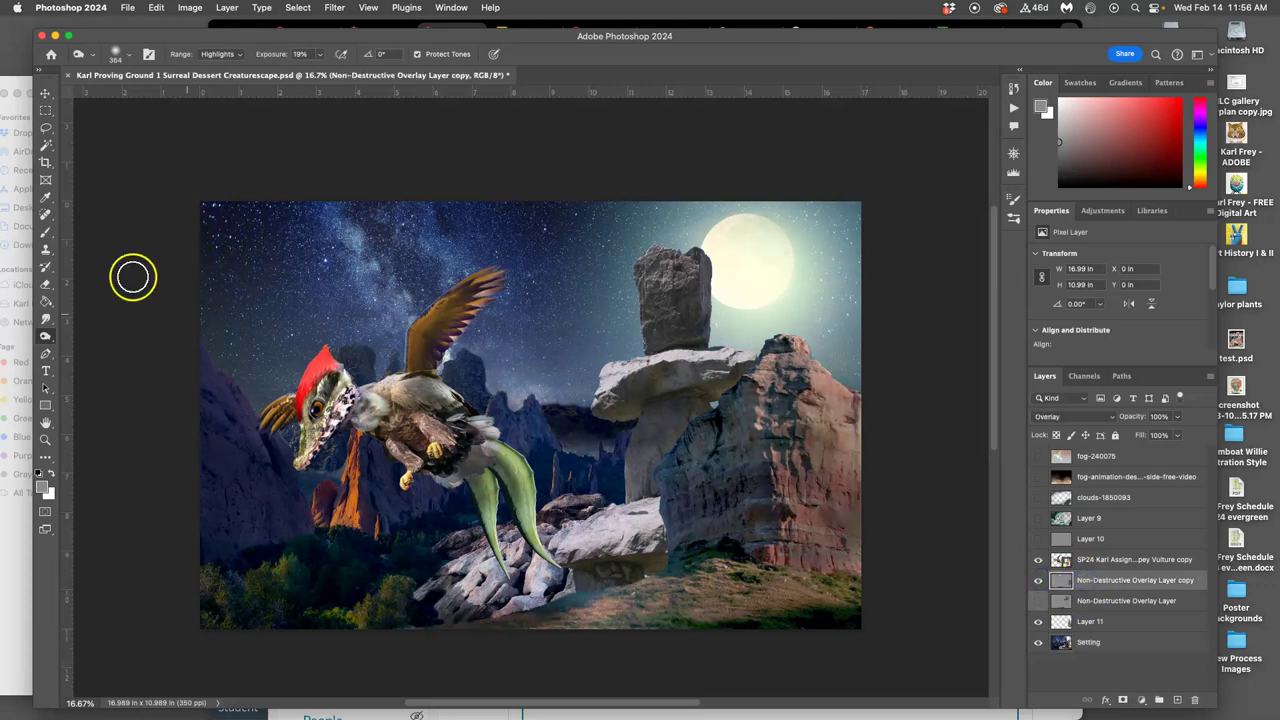
{"action": "left_click", "coordinate": [45, 233]}
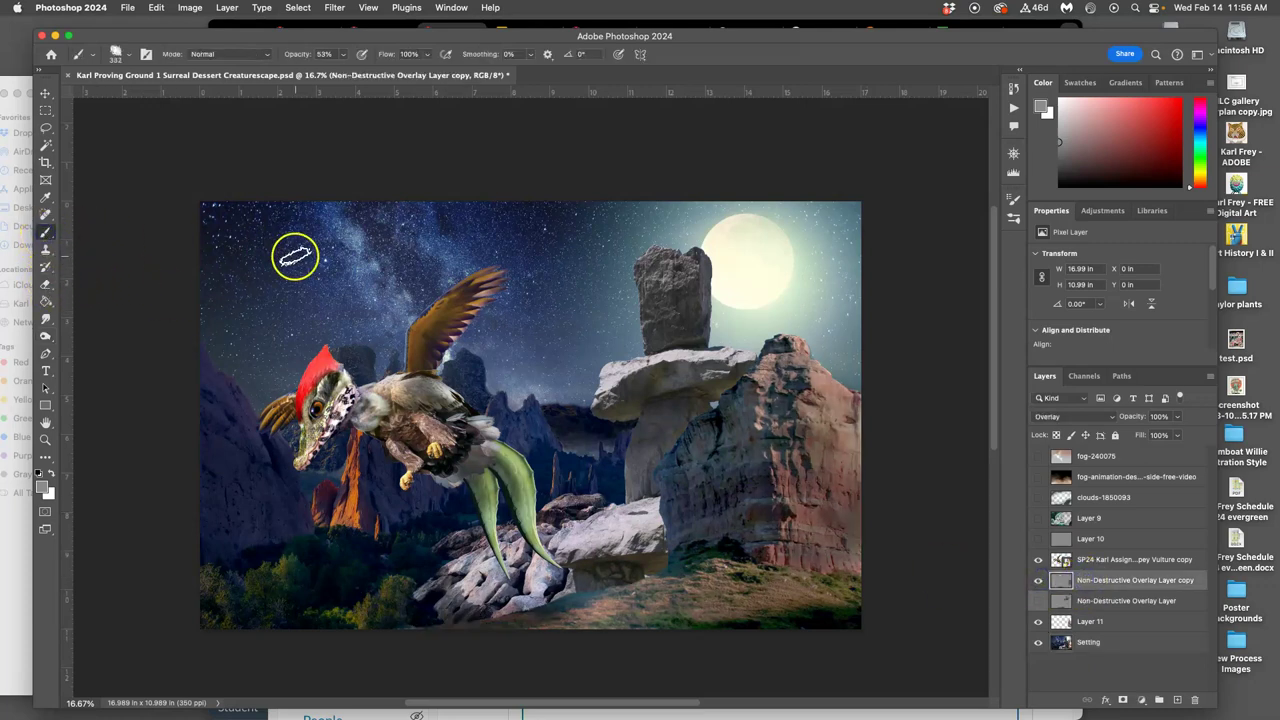
{"action": "left_click", "coordinate": [295, 255], "text": "alt"}
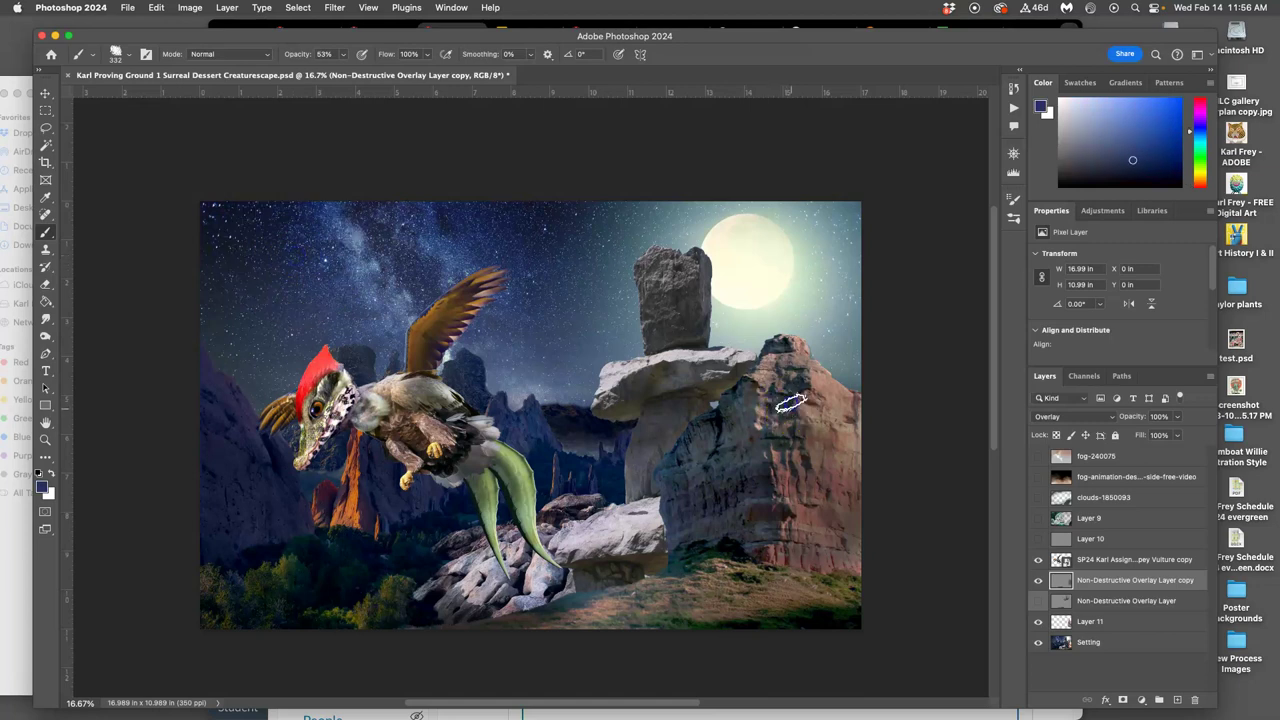
{"action": "left_click", "coordinate": [846, 476]}
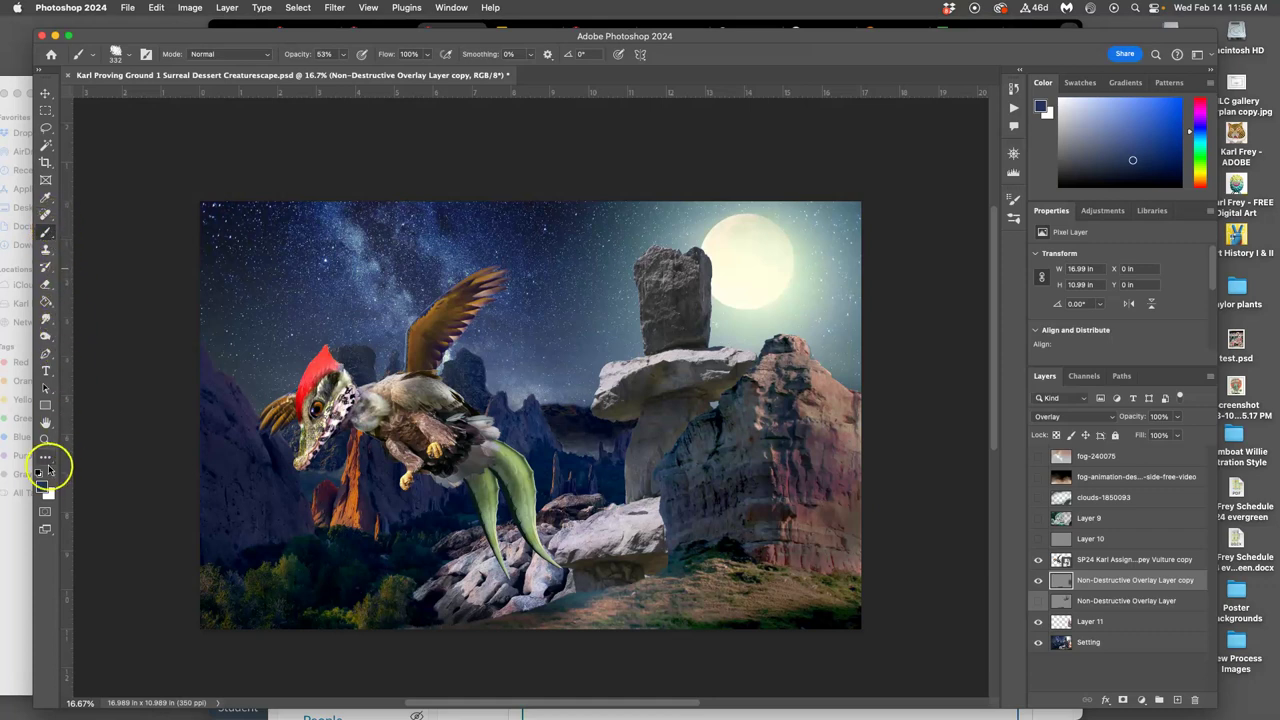
Set the foreground colour to neutral gray 747476 and paint over the cliff's shading on the overlay layer copy.
{"action": "left_click", "coordinate": [44, 485]}
{"action": "left_click", "coordinate": [640, 355]}
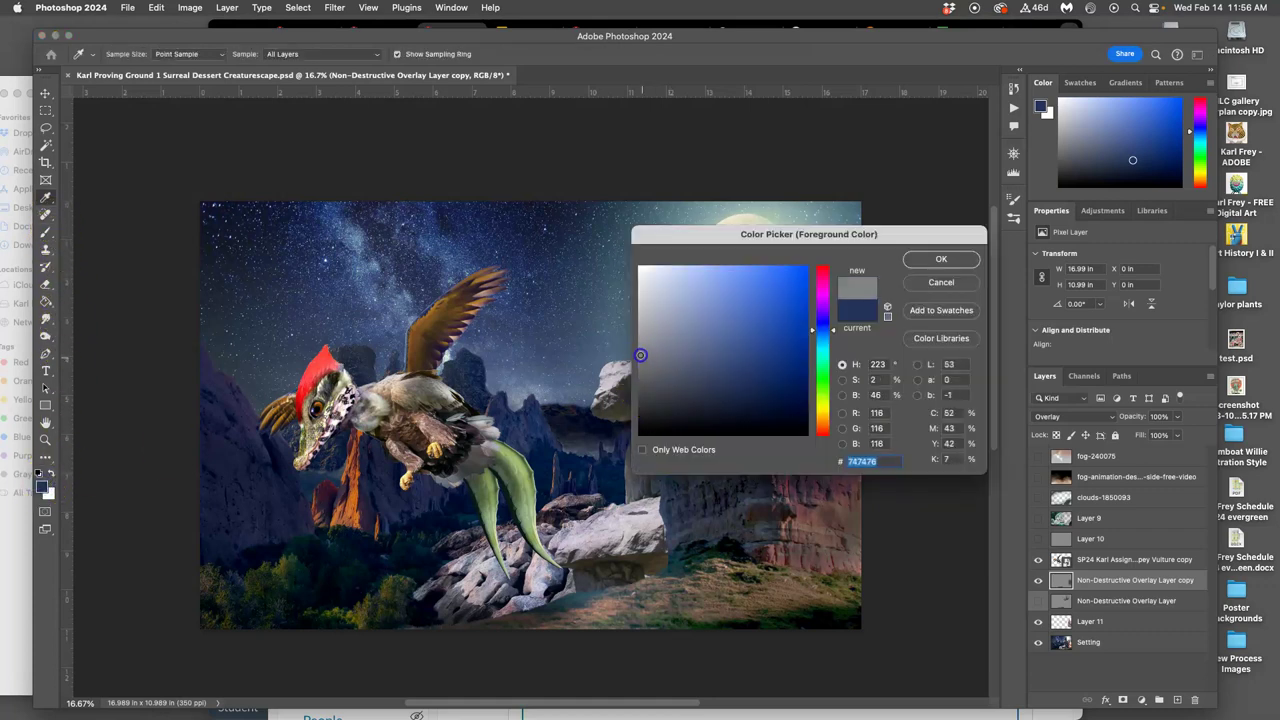
{"action": "left_click", "coordinate": [938, 261]}
{"action": "mouse_move", "coordinate": [788, 485]}
{"action": "left_mouse_down"}
{"action": "mouse_move", "coordinate": [785, 515]}
{"action": "mouse_move", "coordinate": [772, 496]}
{"action": "mouse_move", "coordinate": [779, 417]}
{"action": "mouse_move", "coordinate": [802, 449]}
{"action": "mouse_move", "coordinate": [816, 434]}
{"action": "mouse_move", "coordinate": [853, 498]}
{"action": "mouse_move", "coordinate": [810, 394]}
{"action": "mouse_move", "coordinate": [772, 402]}
{"action": "mouse_move", "coordinate": [833, 500]}
{"action": "mouse_move", "coordinate": [780, 517]}
{"action": "mouse_move", "coordinate": [802, 489]}
{"action": "mouse_move", "coordinate": [930, 544]}
{"action": "mouse_move", "coordinate": [920, 557]}
{"action": "mouse_move", "coordinate": [895, 544]}
{"action": "mouse_move", "coordinate": [935, 506]}
{"action": "mouse_move", "coordinate": [1025, 599]}
{"action": "mouse_move", "coordinate": [1008, 637]}
{"action": "mouse_move", "coordinate": [1023, 614]}
{"action": "mouse_move", "coordinate": [878, 586]}
{"action": "mouse_move", "coordinate": [791, 530]}
{"action": "mouse_move", "coordinate": [916, 579]}
{"action": "mouse_move", "coordinate": [1007, 594]}
{"action": "left_mouse_up"}
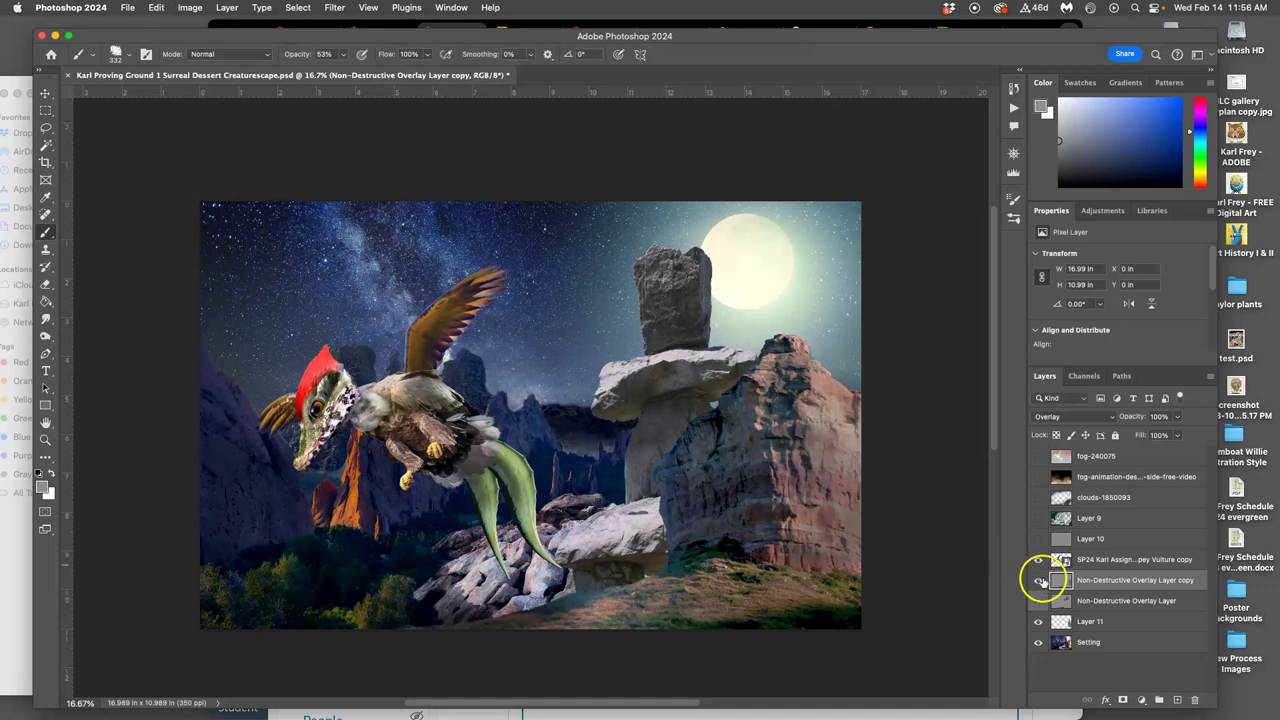
Compare the grayed-over cliff with and without the Non-Destructive Overlay Layer copy by toggling its visibility.
{"action": "left_click", "coordinate": [1040, 581]}
{"action": "left_click", "coordinate": [1040, 581]}
{"action": "left_click", "coordinate": [1040, 581]}
{"action": "left_click", "coordinate": [1040, 581]}
{"action": "left_click", "coordinate": [1038, 581]}
{"action": "left_click", "coordinate": [1038, 581]}
Brush gray and a dark blue sampled from the cliff over the foreground rocks on the overlay layer copy.
{"action": "left_click_drag", "start_coordinate": [494, 600], "coordinate": [482, 607]}
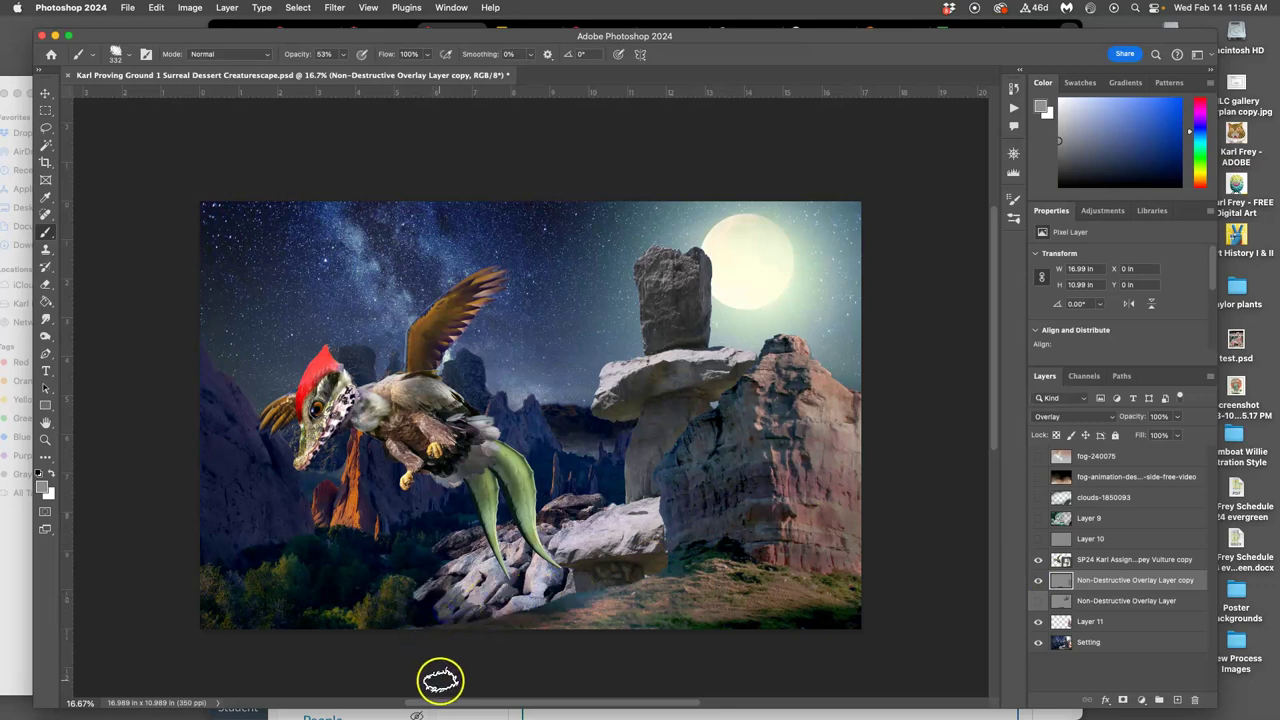
{"action": "key", "text": "super+z"}
{"action": "left_click", "coordinate": [531, 573]}
{"action": "mouse_move", "coordinate": [558, 568]}
{"action": "left_mouse_down"}
{"action": "mouse_move", "coordinate": [605, 519]}
{"action": "mouse_move", "coordinate": [729, 516]}
{"action": "mouse_move", "coordinate": [790, 462]}
{"action": "left_mouse_up"}
{"action": "left_click", "coordinate": [790, 462], "text": "alt"}
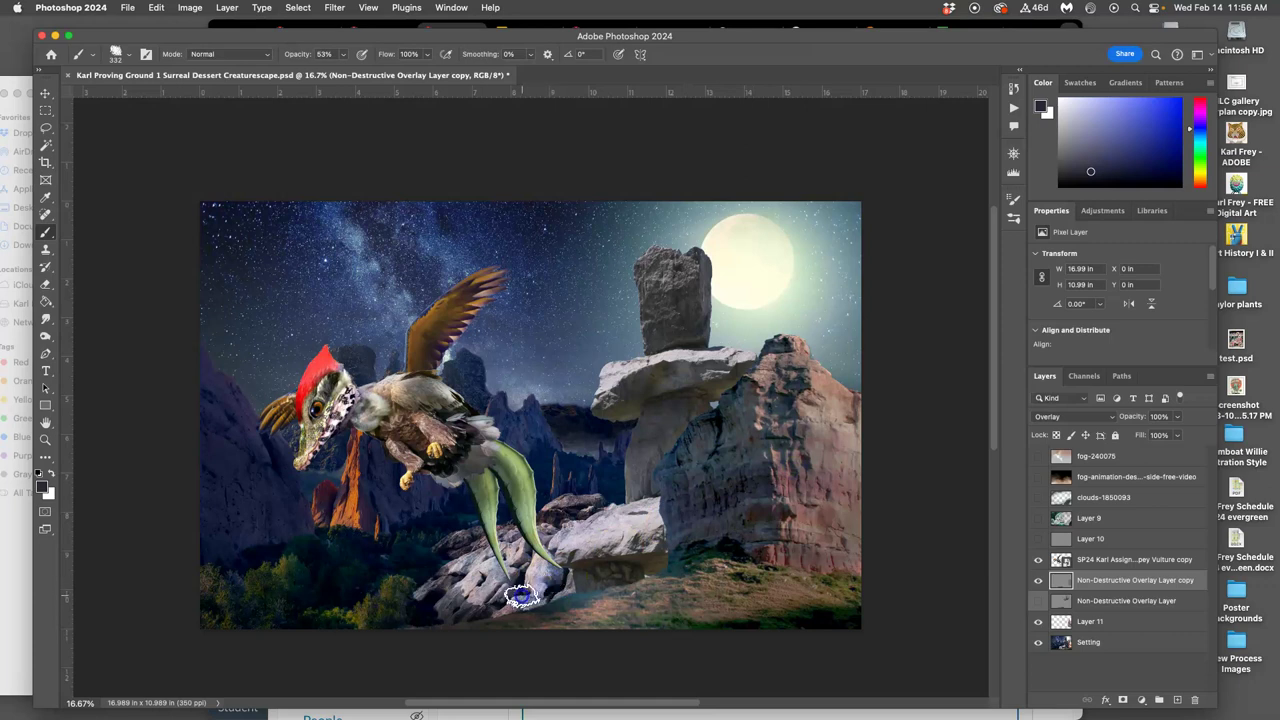
{"action": "mouse_move", "coordinate": [431, 607]}
{"action": "left_mouse_down"}
{"action": "mouse_move", "coordinate": [449, 634]}
{"action": "mouse_move", "coordinate": [464, 592]}
{"action": "mouse_move", "coordinate": [449, 640]}
{"action": "mouse_move", "coordinate": [573, 610]}
{"action": "mouse_move", "coordinate": [538, 595]}
{"action": "mouse_move", "coordinate": [491, 606]}
{"action": "mouse_move", "coordinate": [466, 591]}
{"action": "mouse_move", "coordinate": [543, 623]}
{"action": "mouse_move", "coordinate": [464, 602]}
{"action": "mouse_move", "coordinate": [594, 614]}
{"action": "mouse_move", "coordinate": [723, 583]}
{"action": "mouse_move", "coordinate": [574, 591]}
{"action": "mouse_move", "coordinate": [614, 612]}
{"action": "left_mouse_up"}
Show Layer 10 above the creature and set its blending mode to Normal.
{"action": "left_click", "coordinate": [1055, 575]}
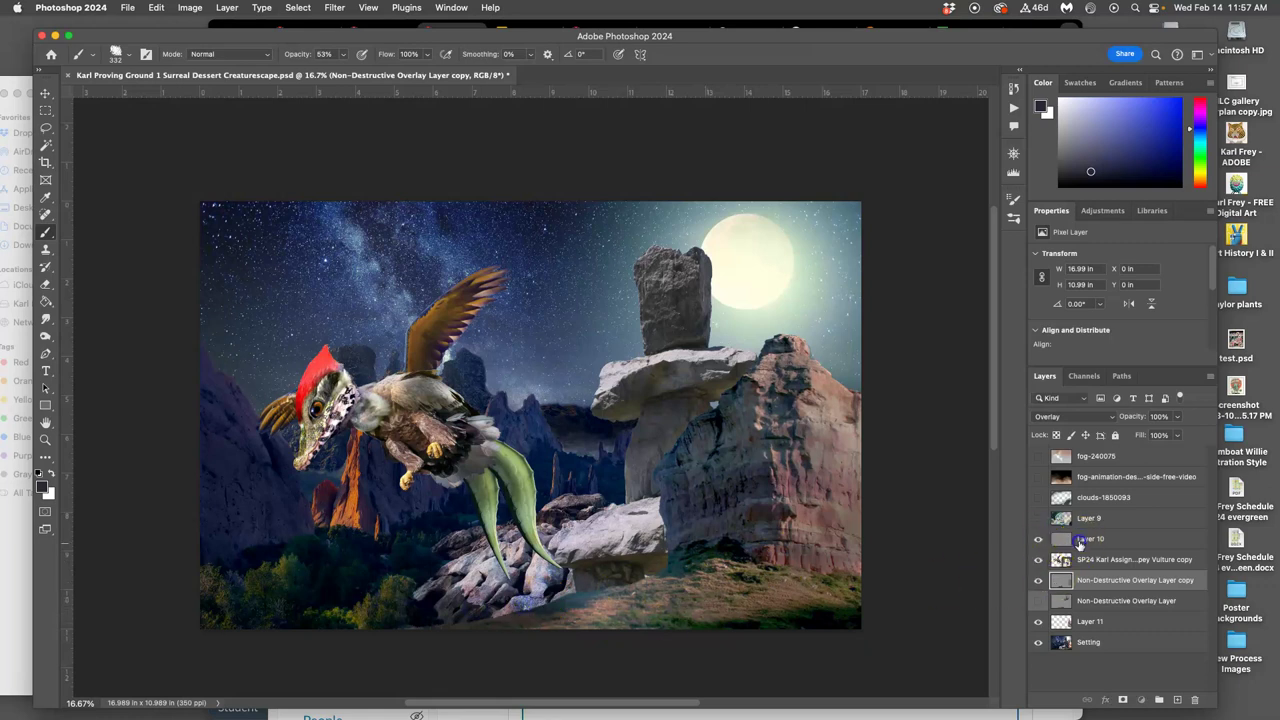
{"action": "left_click", "coordinate": [1079, 540]}
{"action": "left_click", "coordinate": [1085, 416]}
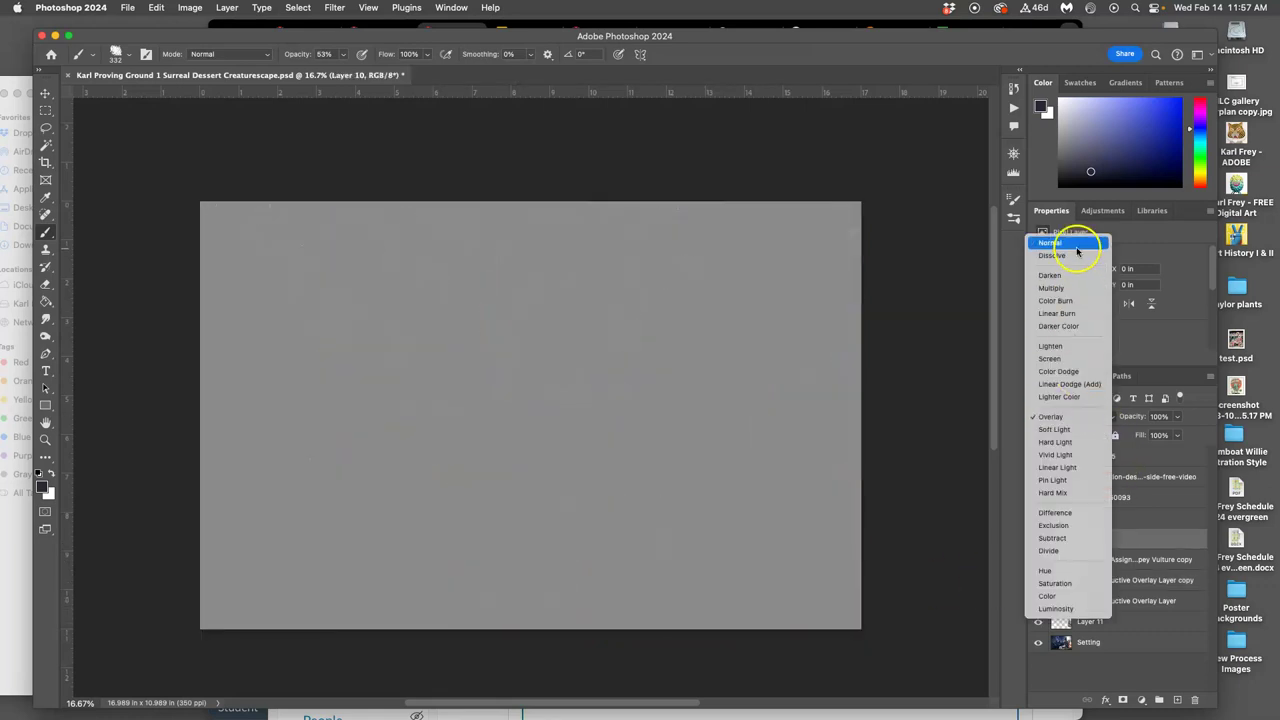
{"action": "left_click", "coordinate": [1068, 243]}
{"action": "left_click", "coordinate": [1060, 536]}
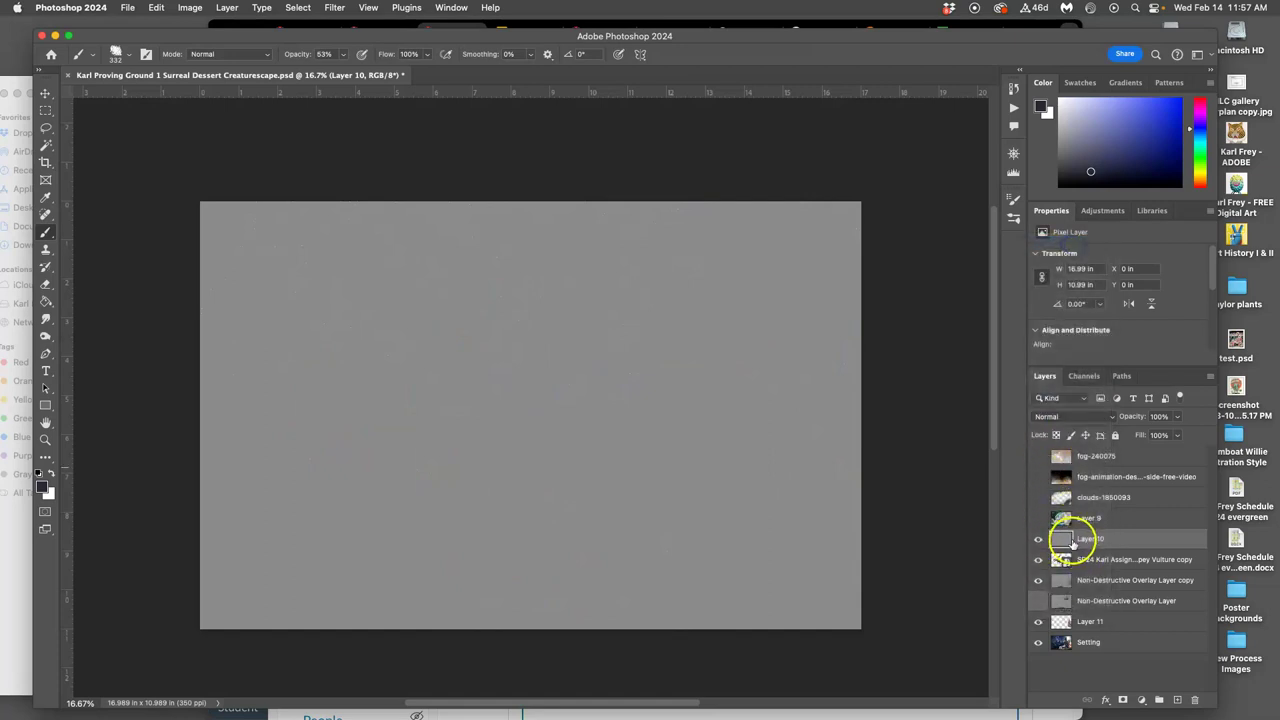
Fill Layer 10 with 50% Gray at 100% opacity and set its blending mode to Overlay.
{"action": "left_click", "coordinate": [156, 7]}
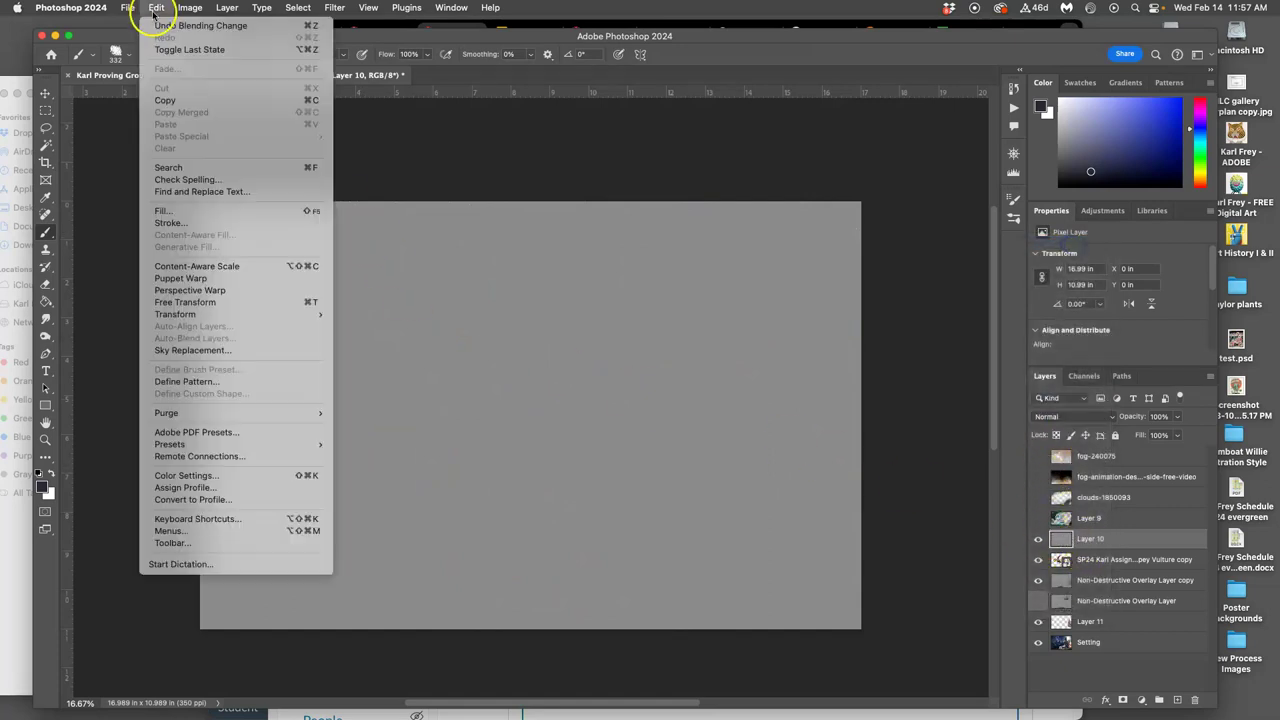
{"action": "left_click", "coordinate": [165, 211]}
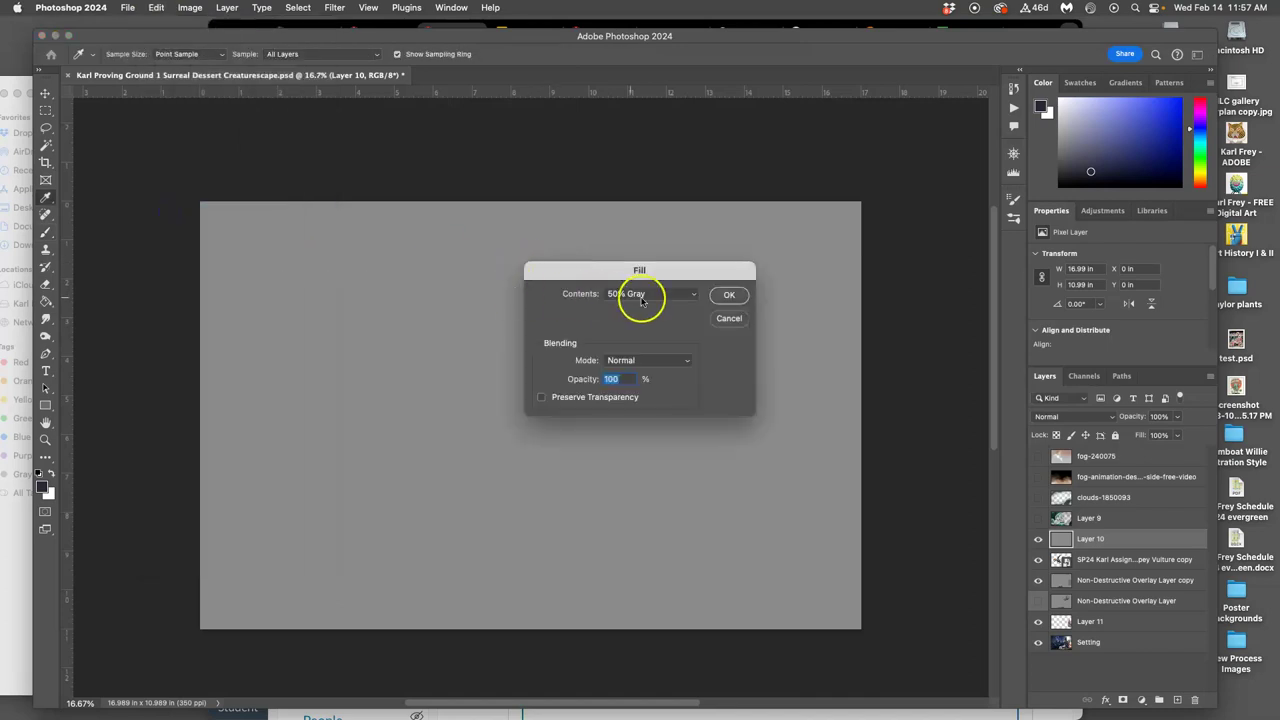
{"action": "left_click", "coordinate": [731, 296]}
{"action": "key", "text": "b"}
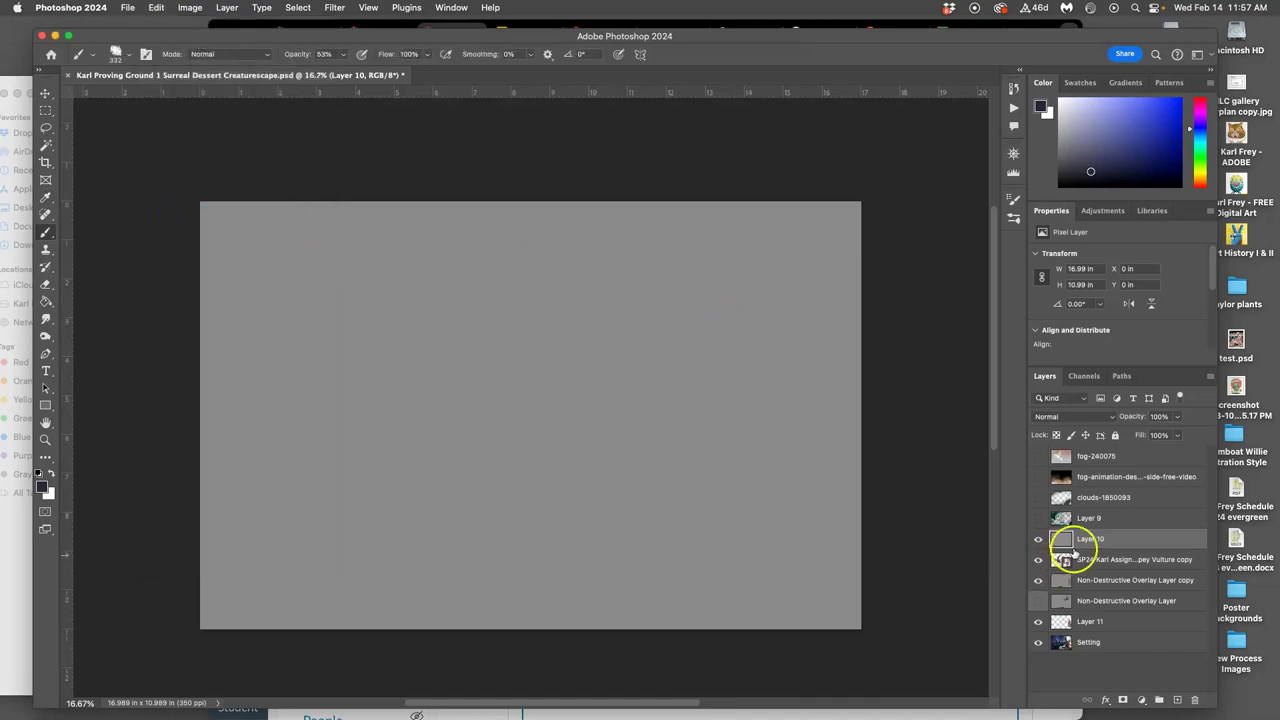
{"action": "left_click", "coordinate": [1071, 418]}
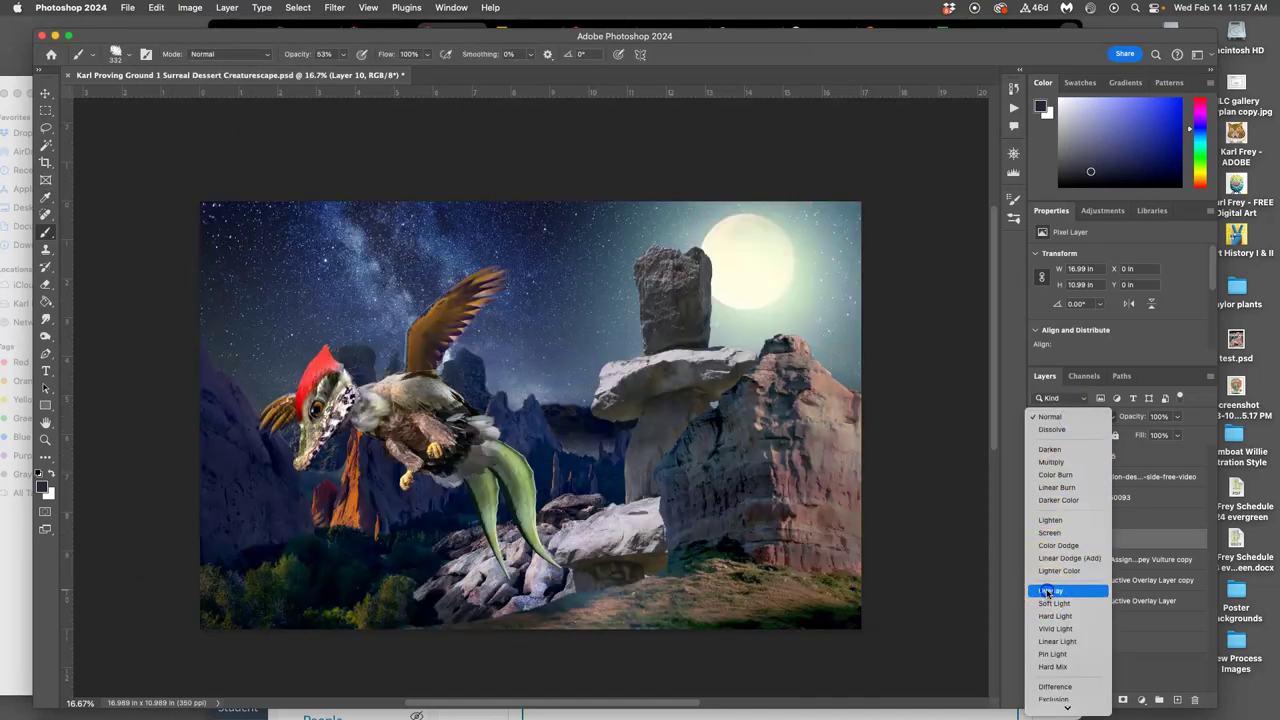
{"action": "left_click", "coordinate": [1049, 591]}
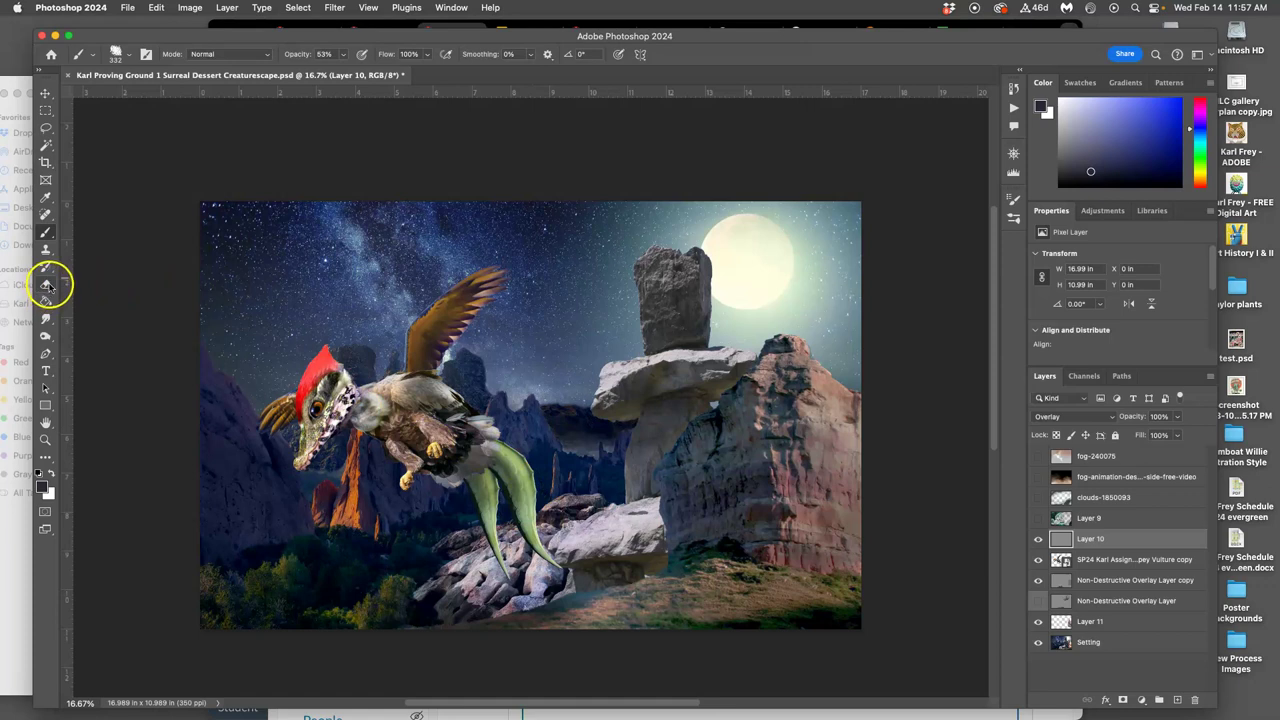
Burn shadows over the creature's wing, head, body and tail on Layer 10 with Highlights at 19% exposure.
{"action": "left_click", "coordinate": [46, 339]}
{"action": "left_click", "coordinate": [471, 371]}
{"action": "left_click", "coordinate": [345, 430]}
{"action": "mouse_move", "coordinate": [345, 430]}
{"action": "left_mouse_down"}
{"action": "mouse_move", "coordinate": [460, 314]}
{"action": "mouse_move", "coordinate": [434, 319]}
{"action": "mouse_move", "coordinate": [336, 412]}
{"action": "mouse_move", "coordinate": [383, 386]}
{"action": "mouse_move", "coordinate": [365, 422]}
{"action": "mouse_move", "coordinate": [316, 456]}
{"action": "mouse_move", "coordinate": [304, 460]}
{"action": "mouse_move", "coordinate": [397, 348]}
{"action": "mouse_move", "coordinate": [329, 397]}
{"action": "mouse_move", "coordinate": [358, 352]}
{"action": "mouse_move", "coordinate": [260, 448]}
{"action": "mouse_move", "coordinate": [296, 379]}
{"action": "mouse_move", "coordinate": [283, 417]}
{"action": "mouse_move", "coordinate": [300, 464]}
{"action": "mouse_move", "coordinate": [286, 481]}
{"action": "mouse_move", "coordinate": [385, 360]}
{"action": "mouse_move", "coordinate": [429, 336]}
{"action": "left_mouse_up"}
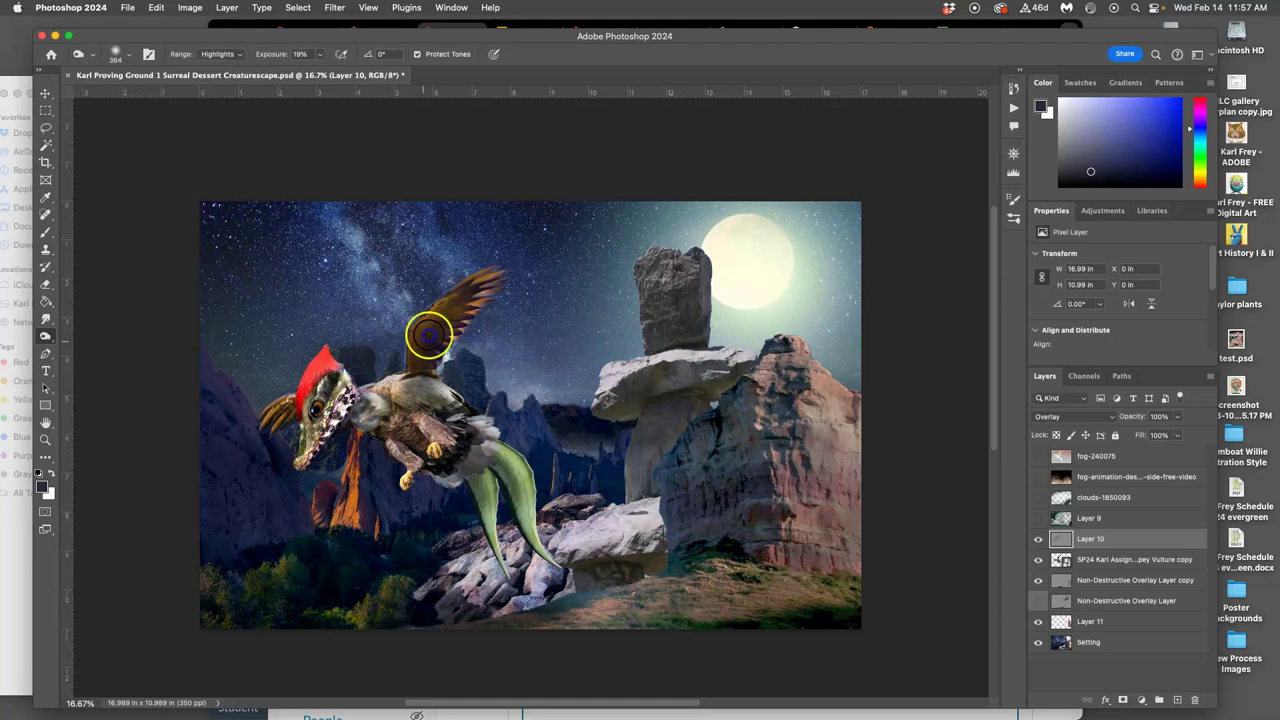
{"action": "mouse_move", "coordinate": [413, 437]}
{"action": "left_mouse_down"}
{"action": "mouse_move", "coordinate": [452, 407]}
{"action": "mouse_move", "coordinate": [468, 416]}
{"action": "mouse_move", "coordinate": [420, 512]}
{"action": "mouse_move", "coordinate": [467, 449]}
{"action": "mouse_move", "coordinate": [476, 380]}
{"action": "mouse_move", "coordinate": [522, 393]}
{"action": "mouse_move", "coordinate": [555, 427]}
{"action": "left_mouse_up"}
{"action": "left_click_drag", "start_coordinate": [352, 386], "coordinate": [347, 388]}
{"action": "mouse_move", "coordinate": [263, 433]}
{"action": "left_mouse_down"}
{"action": "mouse_move", "coordinate": [209, 372]}
{"action": "mouse_move", "coordinate": [243, 393]}
{"action": "mouse_move", "coordinate": [317, 494]}
{"action": "mouse_move", "coordinate": [371, 430]}
{"action": "mouse_move", "coordinate": [485, 402]}
{"action": "mouse_move", "coordinate": [538, 447]}
{"action": "left_mouse_up"}
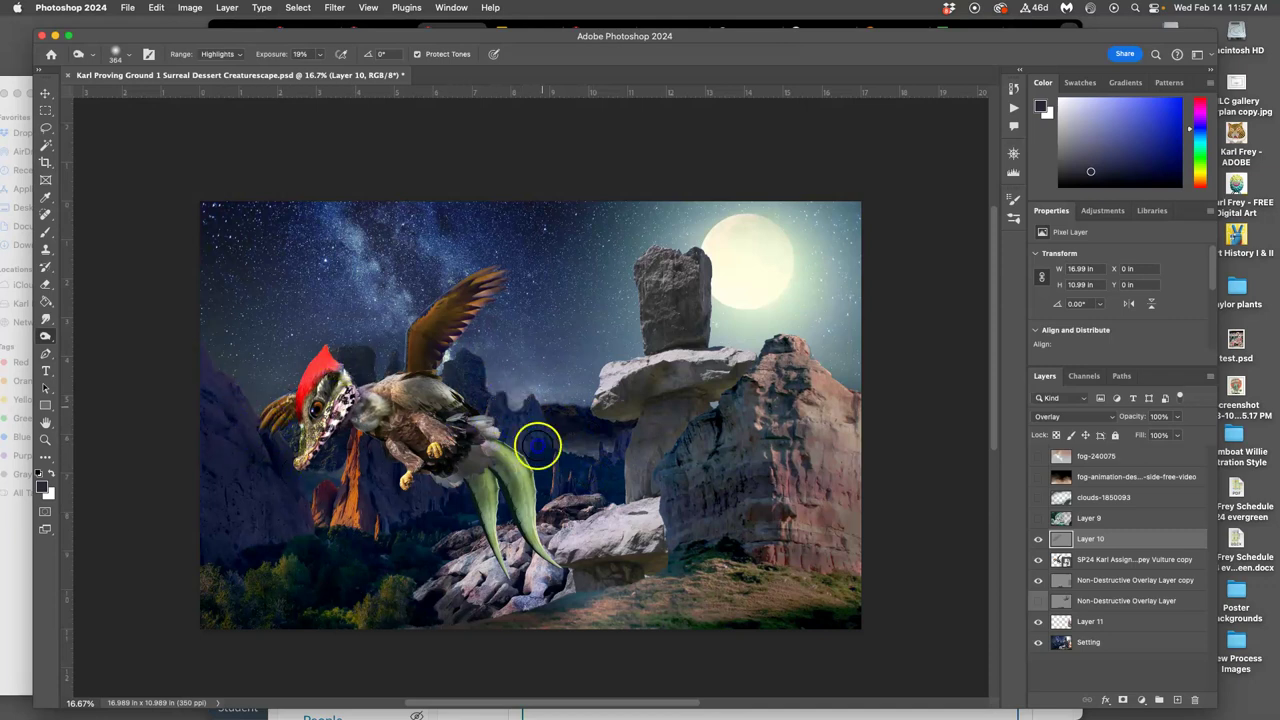
Compare the creature with and without its burned shading by toggling Layer 10's visibility.
{"action": "left_click", "coordinate": [1038, 541]}
{"action": "left_click", "coordinate": [1038, 541]}
{"action": "left_click", "coordinate": [1036, 540]}
{"action": "left_click", "coordinate": [1034, 538]}
{"action": "left_click", "coordinate": [1034, 538]}
{"action": "left_click", "coordinate": [1034, 538]}
{"action": "left_click", "coordinate": [1034, 537]}
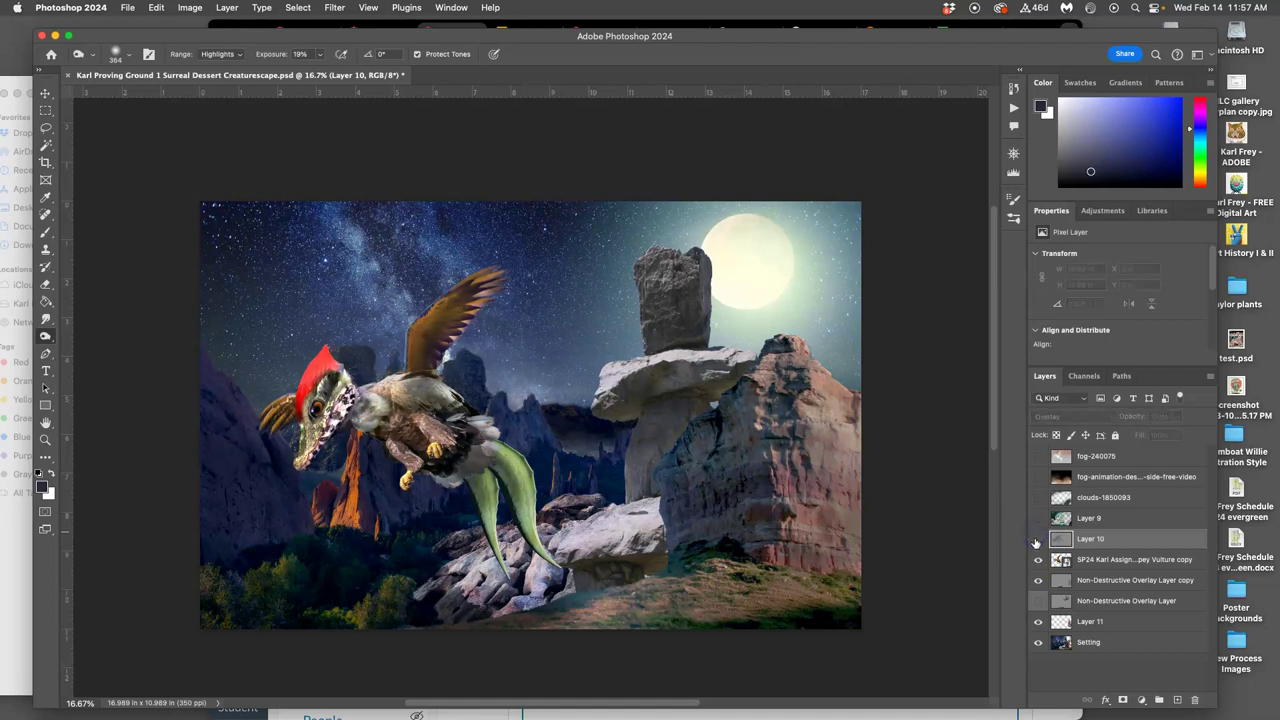
{"action": "left_click", "coordinate": [1036, 540]}
Clear the burned shading by refilling Layer 10 with 50% Gray at 100% opacity.
{"action": "left_click", "coordinate": [1088, 543]}
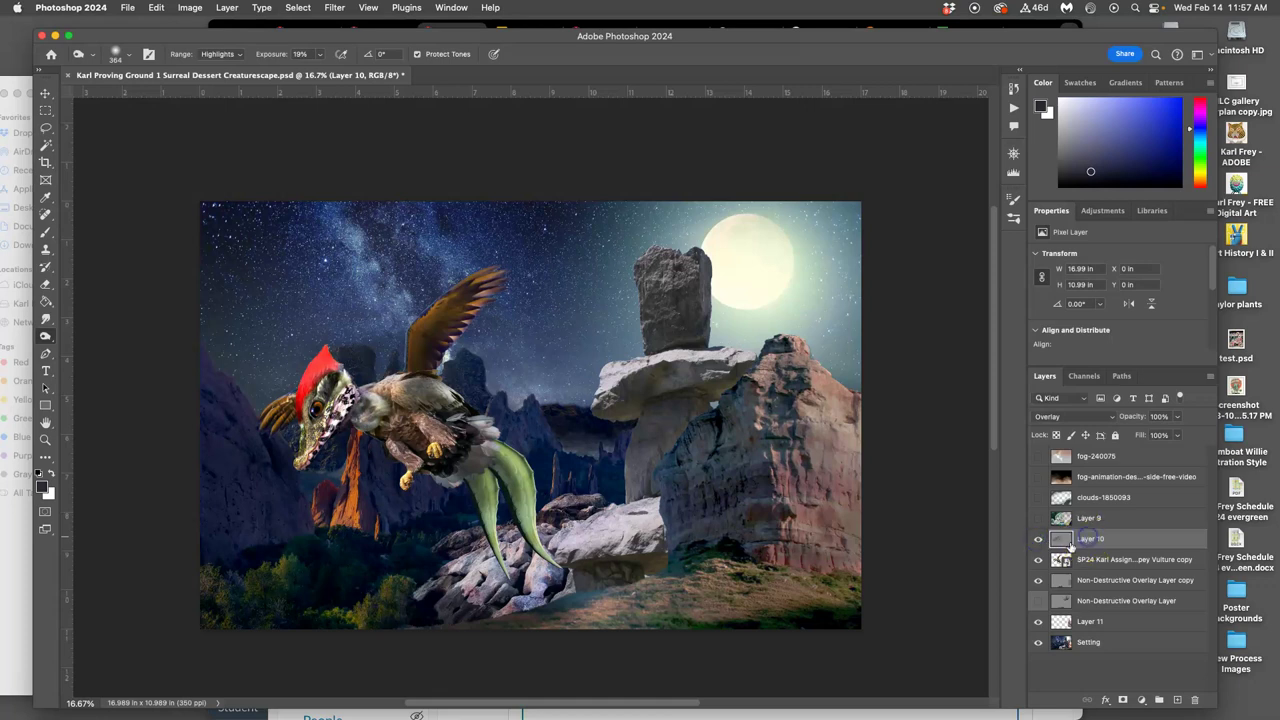
{"action": "left_click", "coordinate": [157, 7]}
{"action": "left_click", "coordinate": [157, 7]}
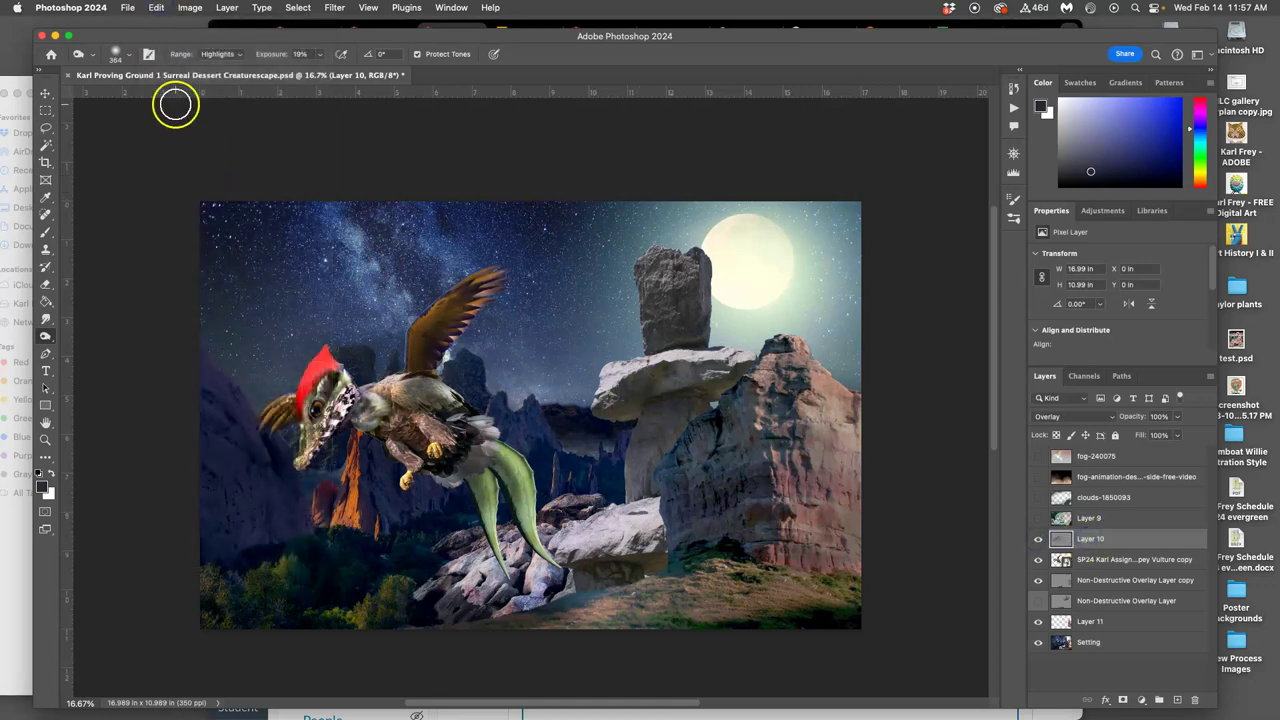
{"action": "left_click", "coordinate": [157, 7]}
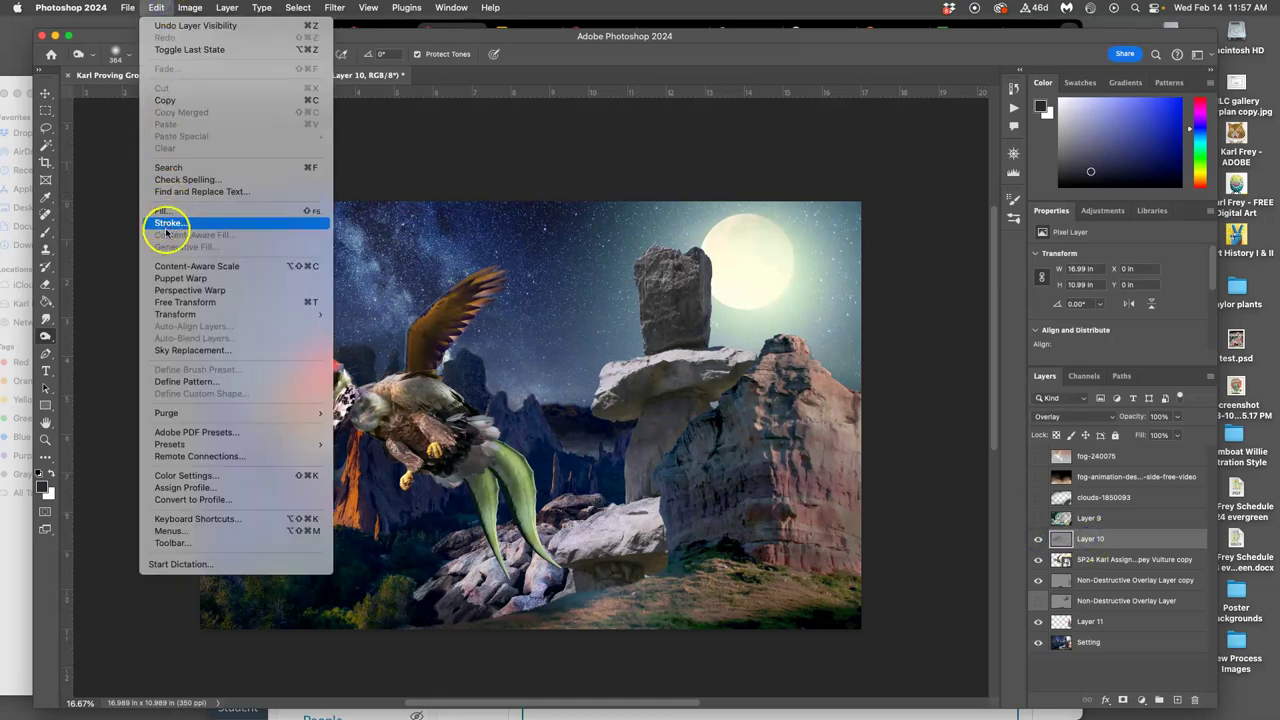
{"action": "left_click", "coordinate": [166, 210]}
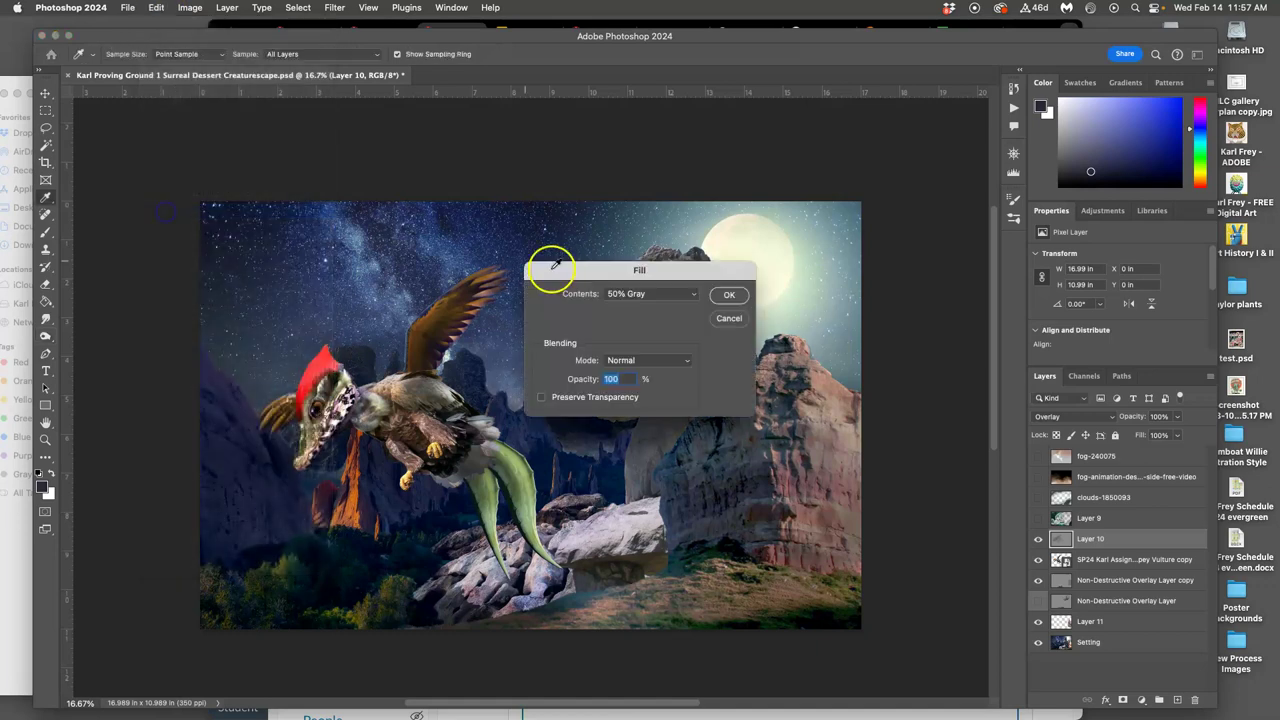
{"action": "left_click", "coordinate": [738, 296]}
{"action": "key", "text": "o"}
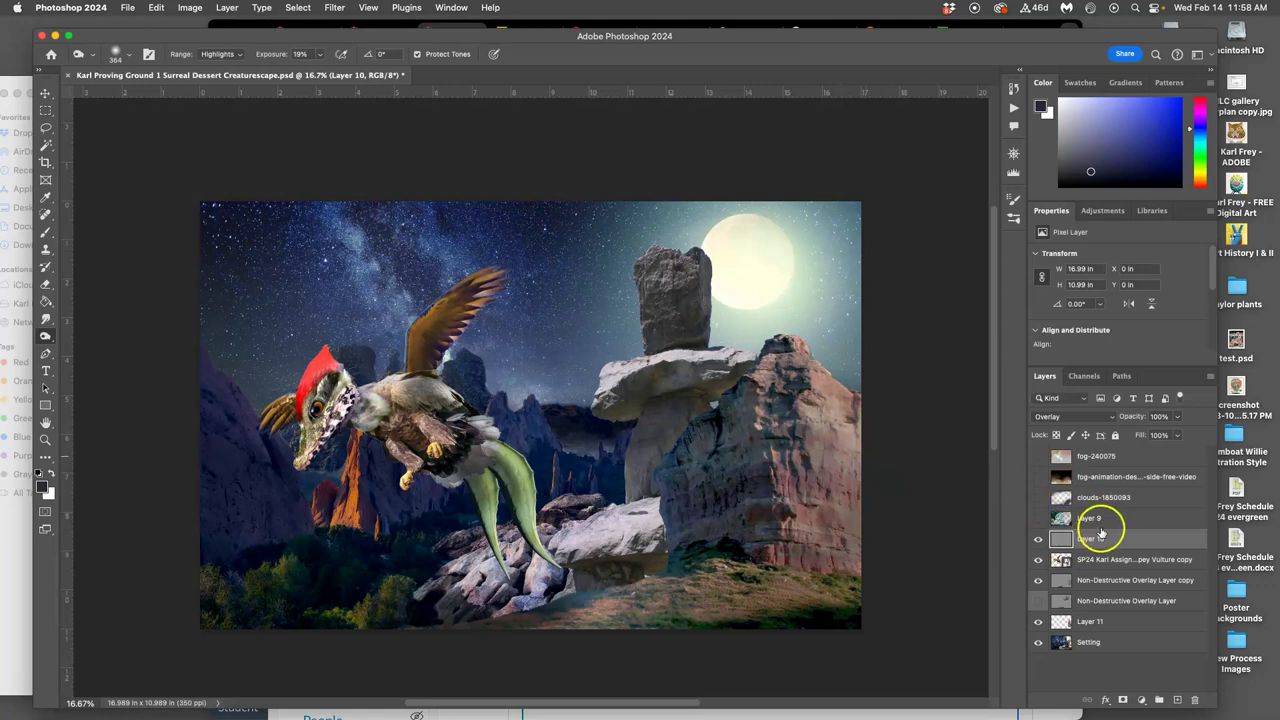
Select the creature by magic-wanding the empty area around it on its own layer with Contiguous off, and invert the selection.
{"action": "left_click", "coordinate": [1096, 560]}
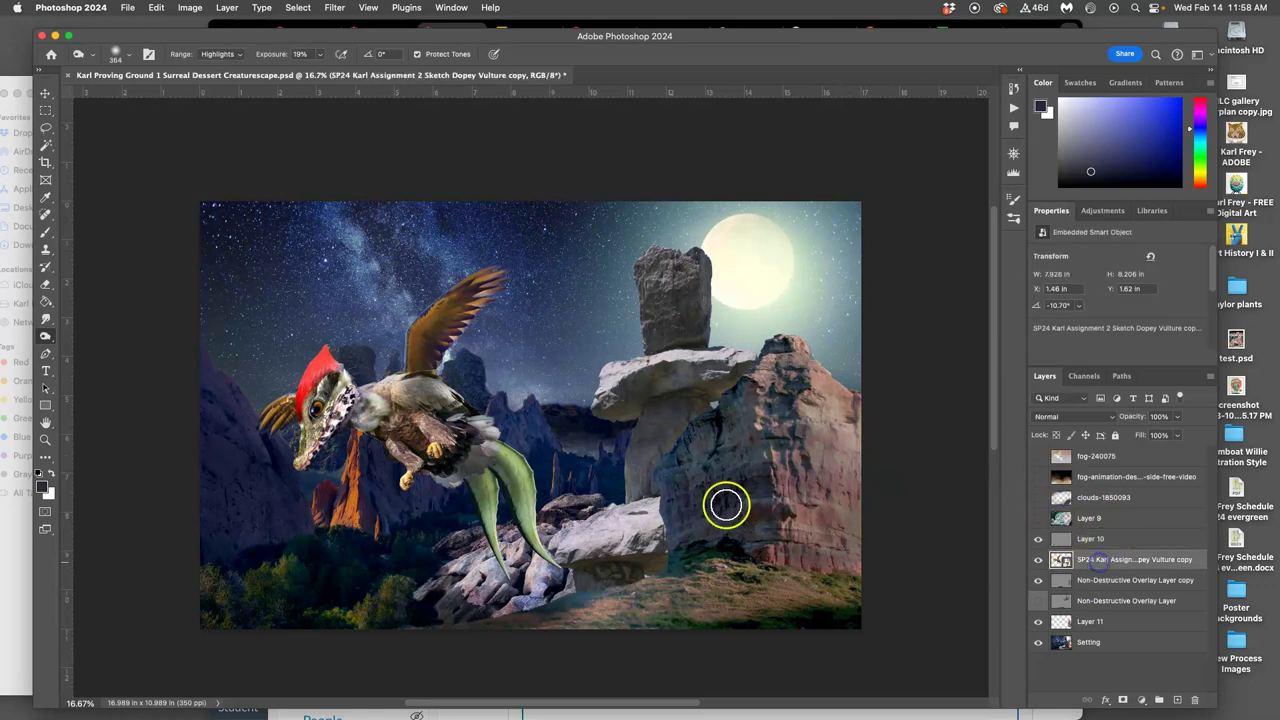
{"action": "left_click", "coordinate": [47, 148]}
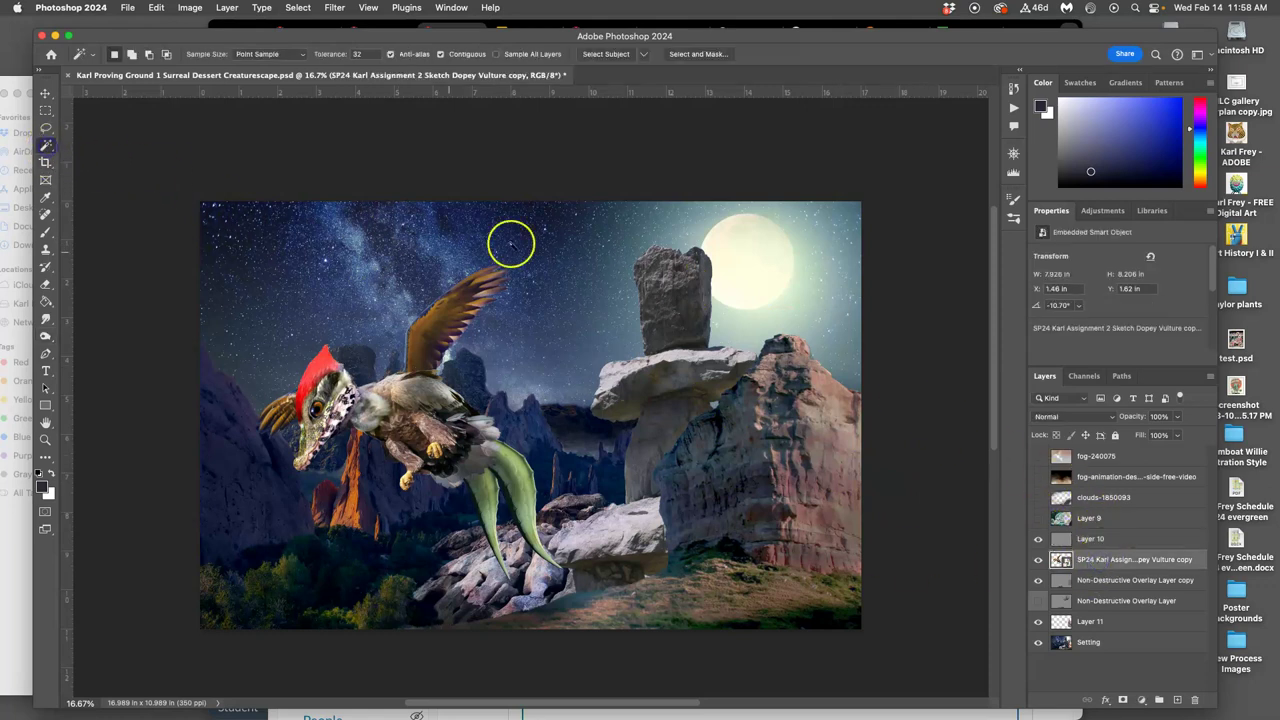
{"action": "left_click", "coordinate": [594, 251]}
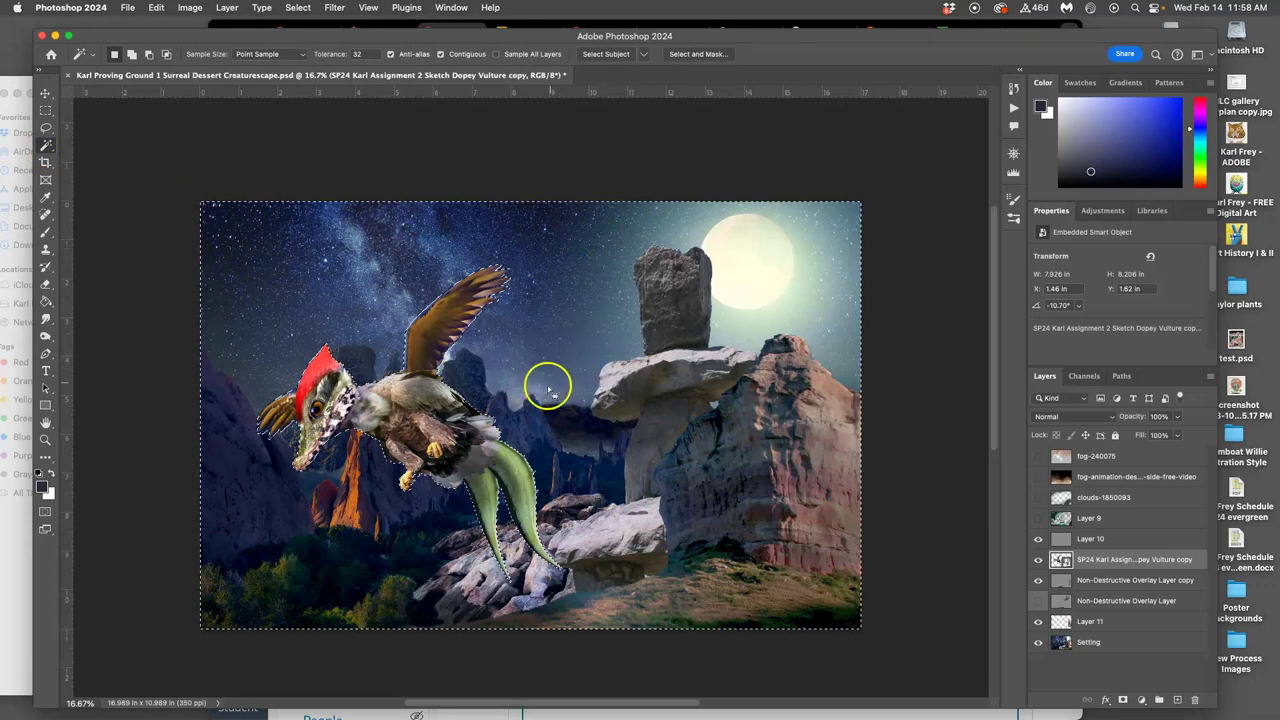
{"action": "key", "text": "super+d"}
{"action": "left_click", "coordinate": [440, 55]}
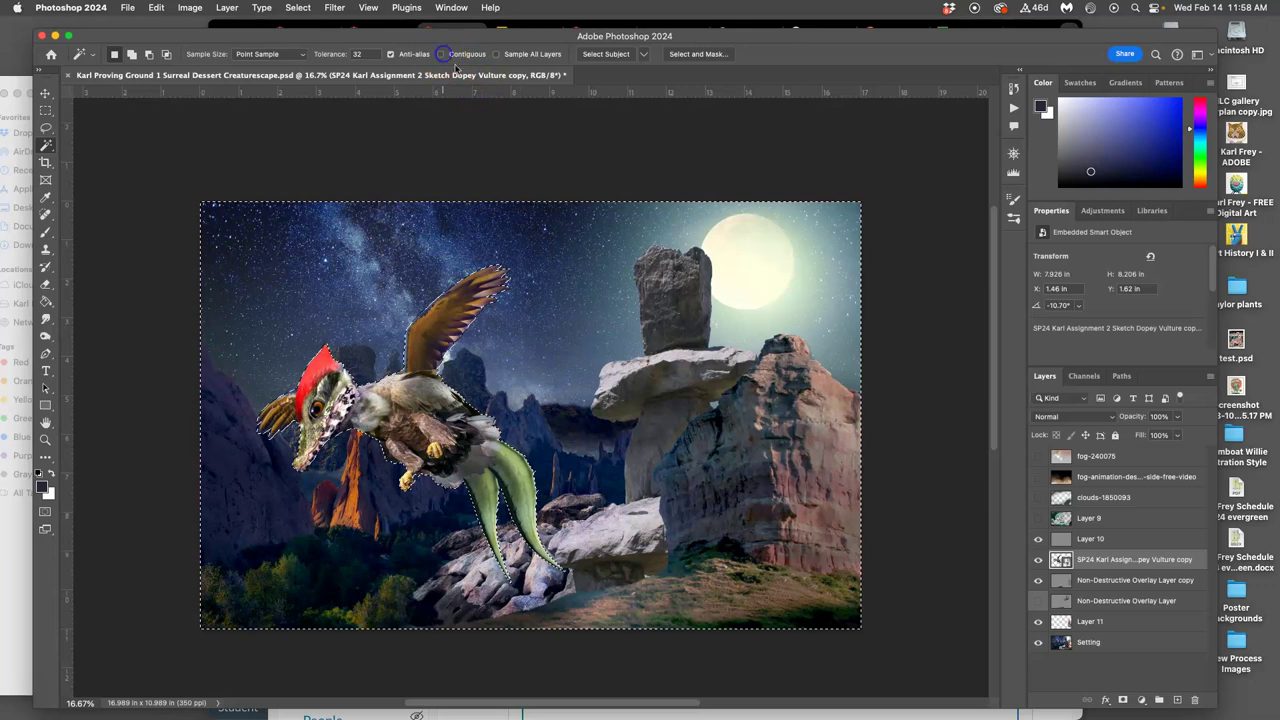
{"action": "left_click", "coordinate": [487, 432]}
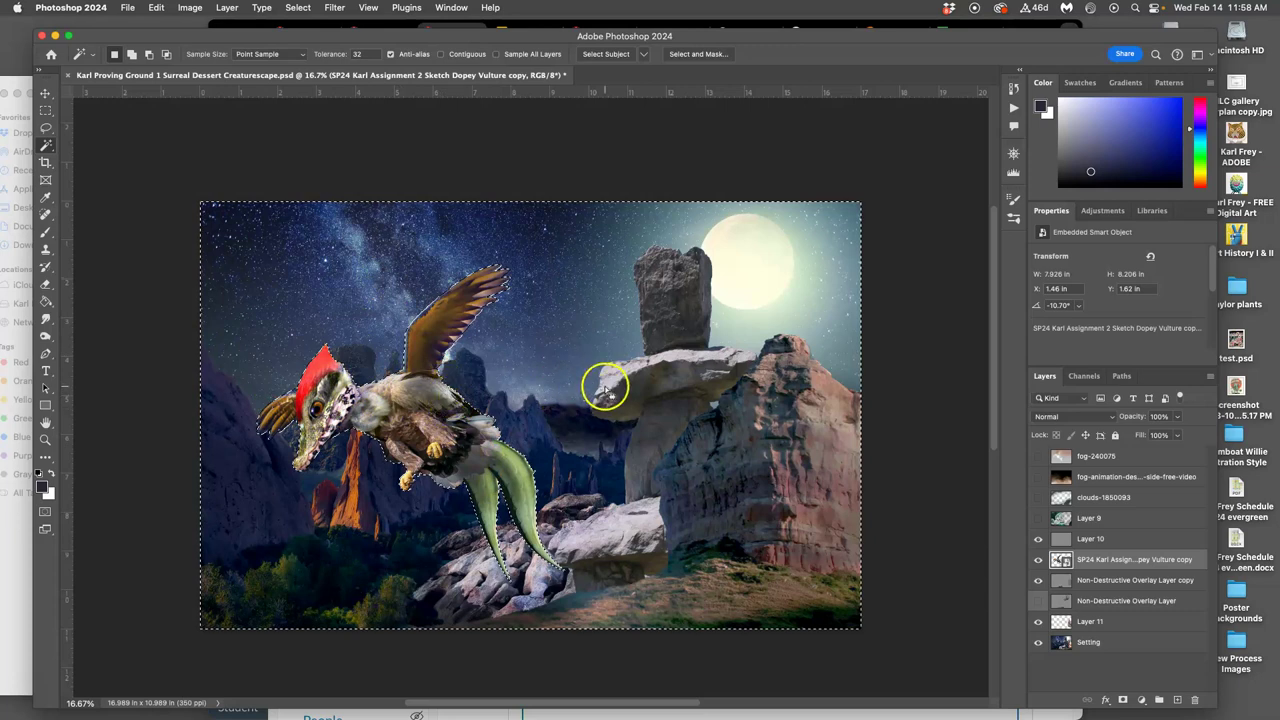
{"action": "left_click", "coordinate": [298, 8]}
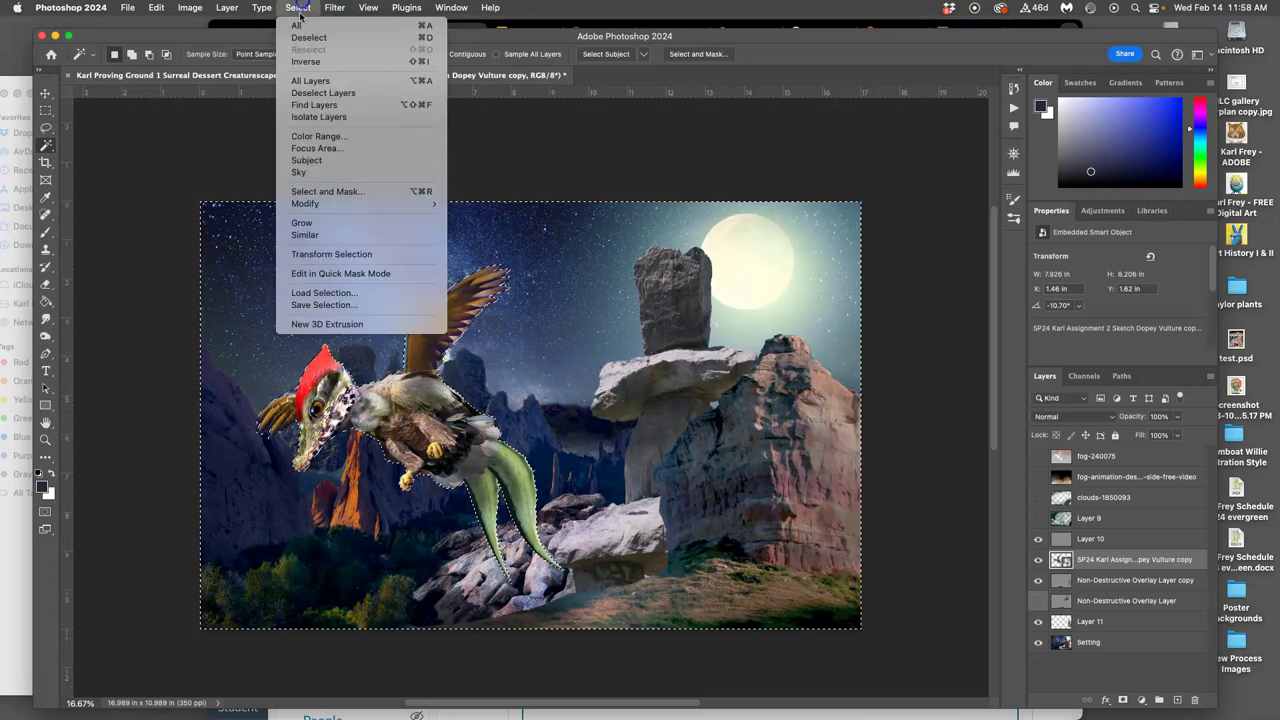
{"action": "left_click", "coordinate": [307, 62]}
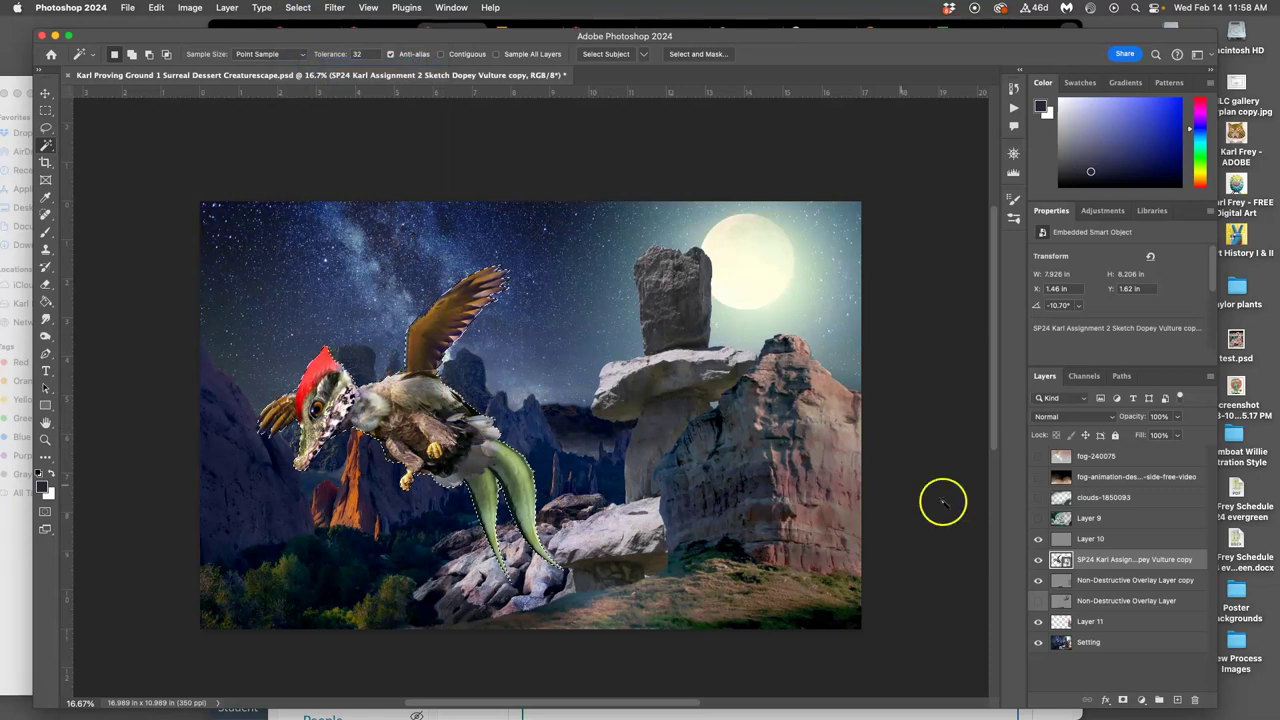
Set Layer 10 to Normal blending and copy its creature-shaped selection of gray to a new layer.
{"action": "left_click", "coordinate": [1090, 541]}
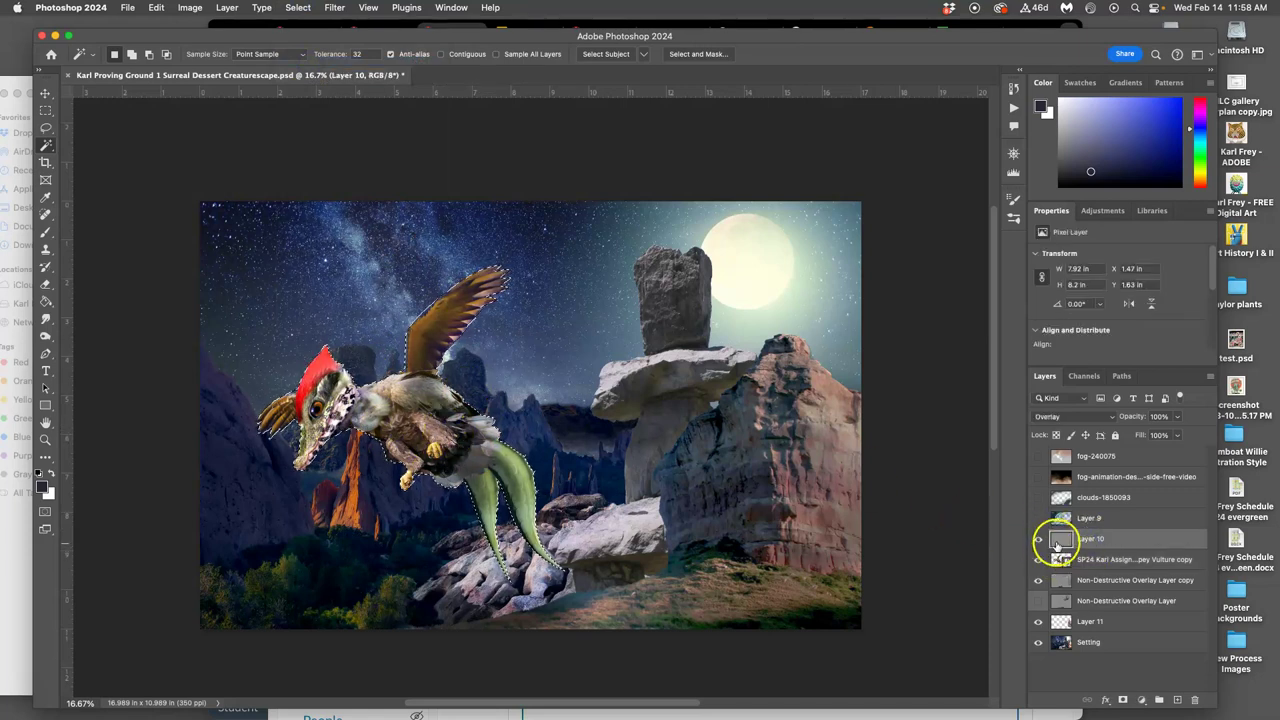
{"action": "left_click", "coordinate": [1062, 416]}
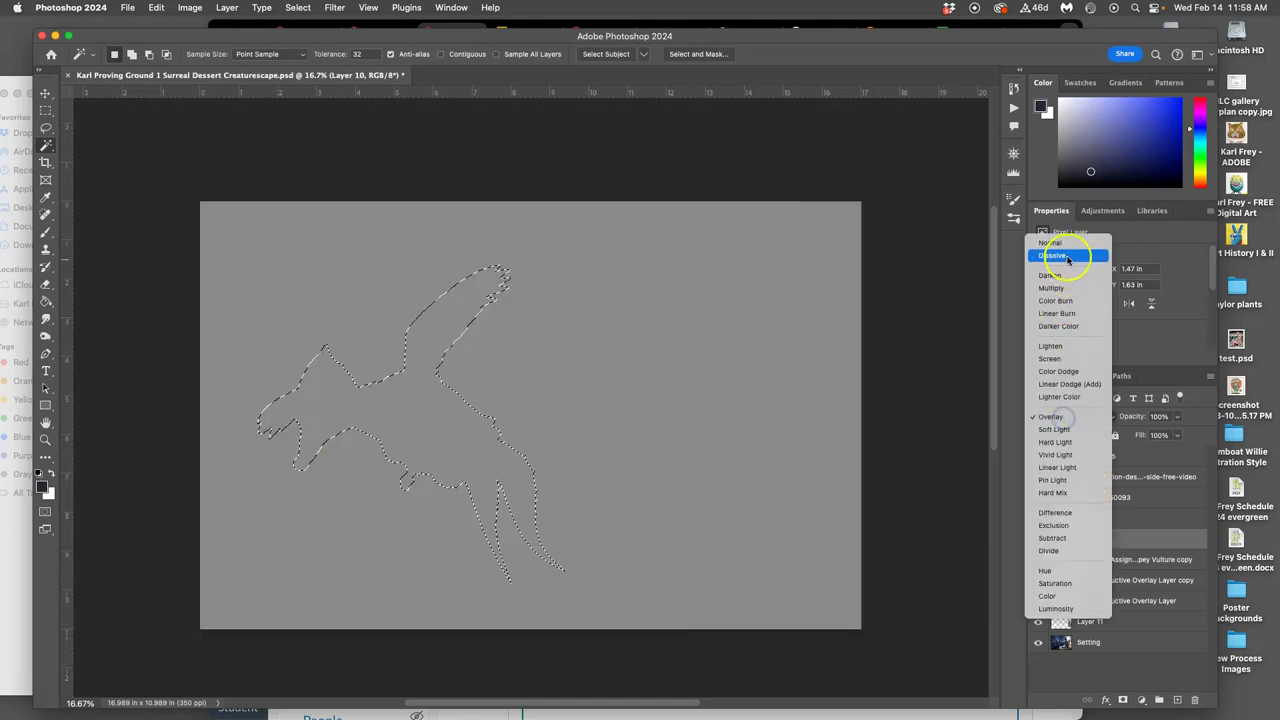
{"action": "left_click", "coordinate": [1064, 246]}
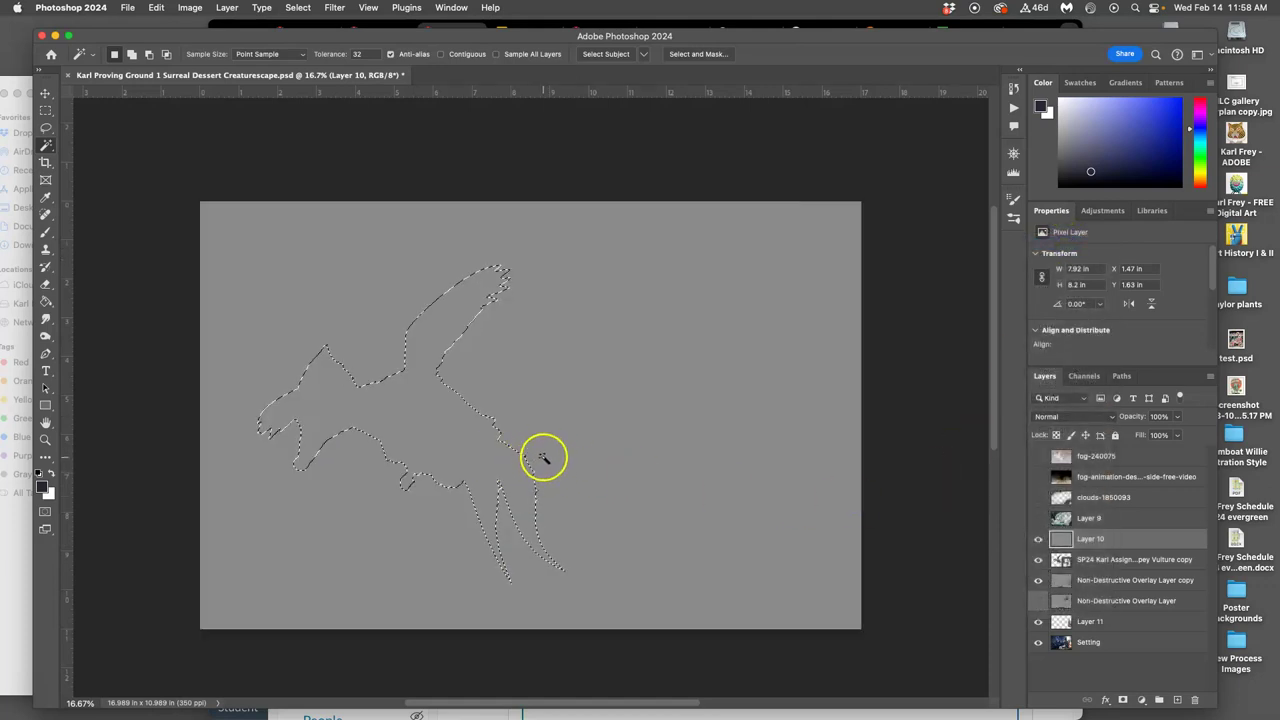
{"action": "key", "text": "super+j"}
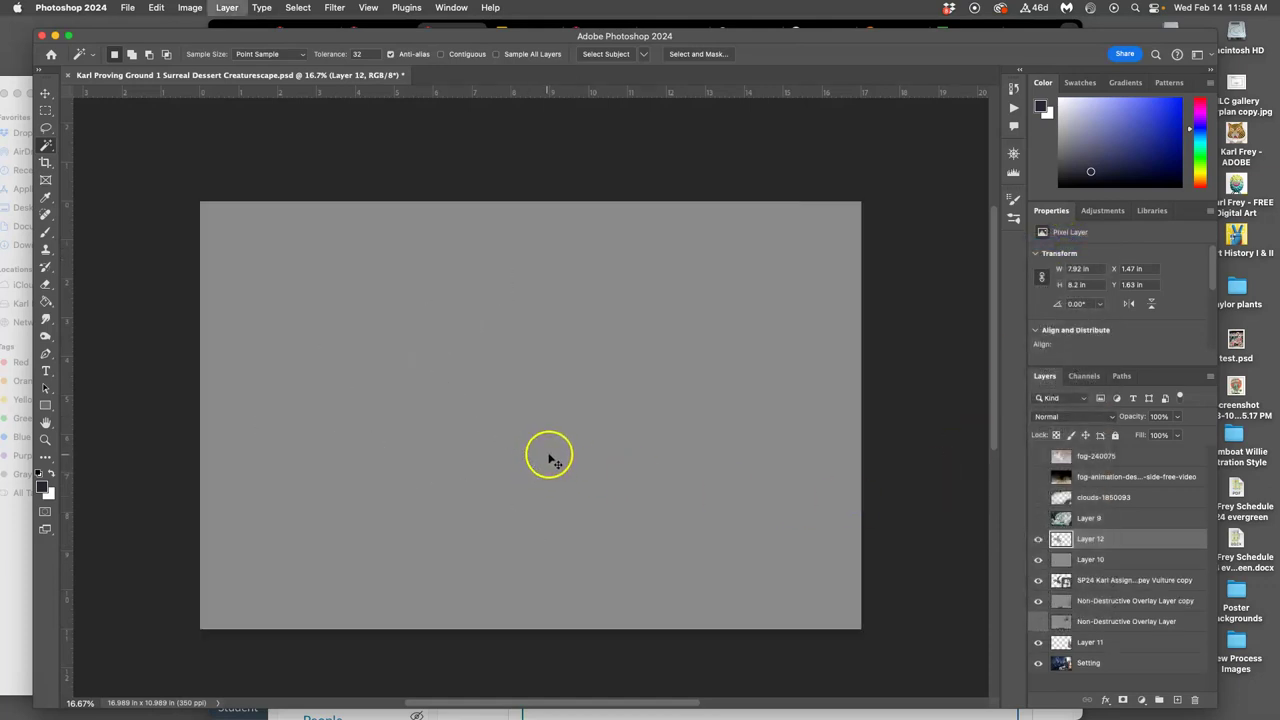
Hide Layer 10 and set the creature-shaped gray Layer 12 to Overlay blending.
{"action": "left_click", "coordinate": [1038, 560]}
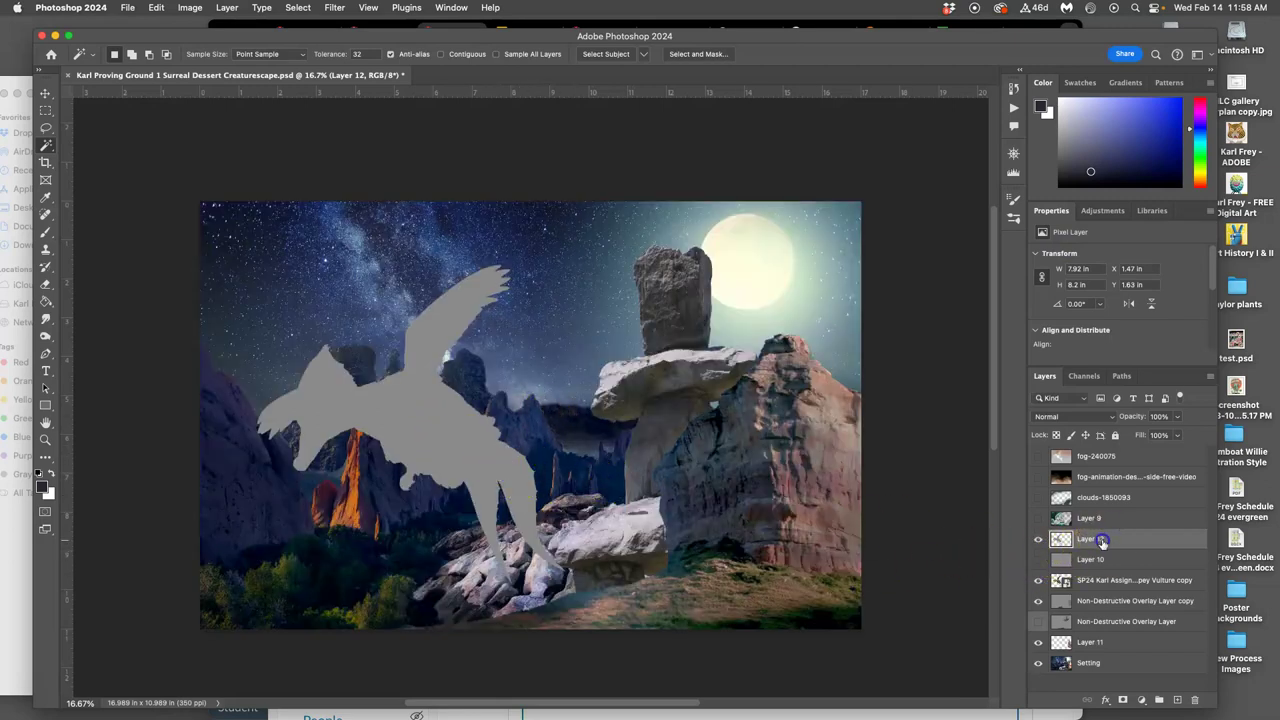
{"action": "left_click", "coordinate": [1082, 416]}
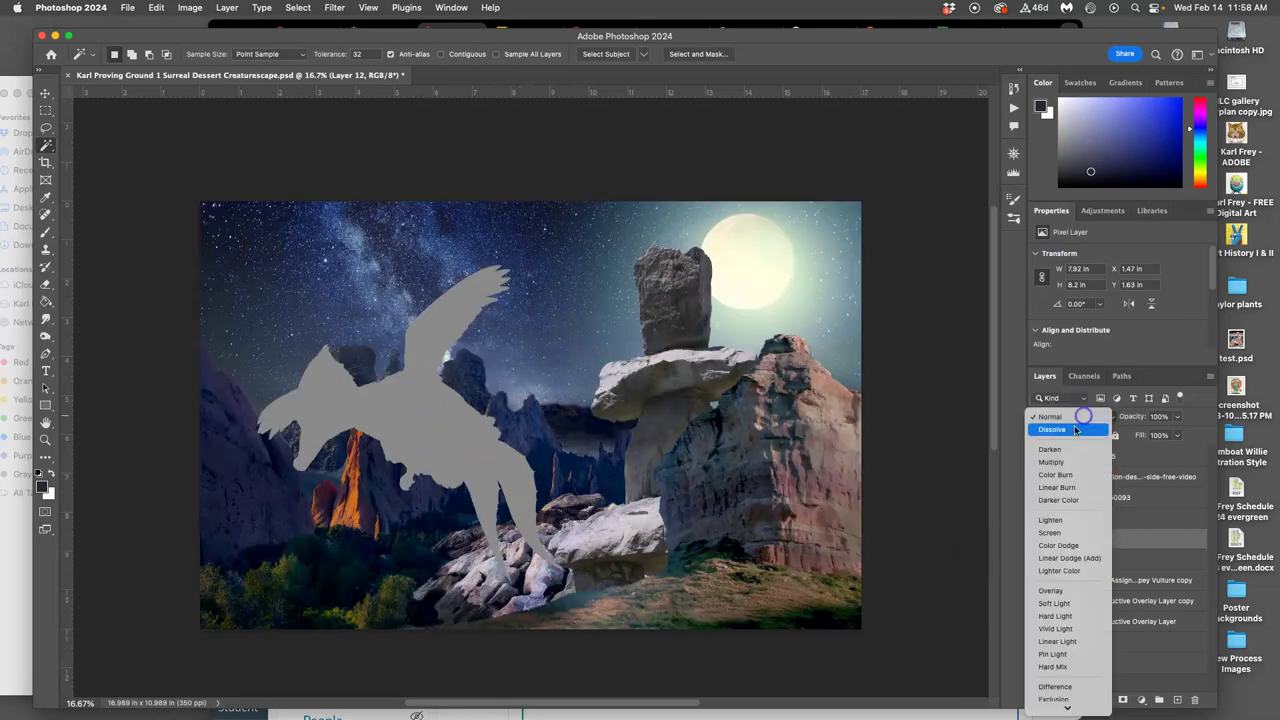
{"action": "left_click", "coordinate": [1053, 592]}
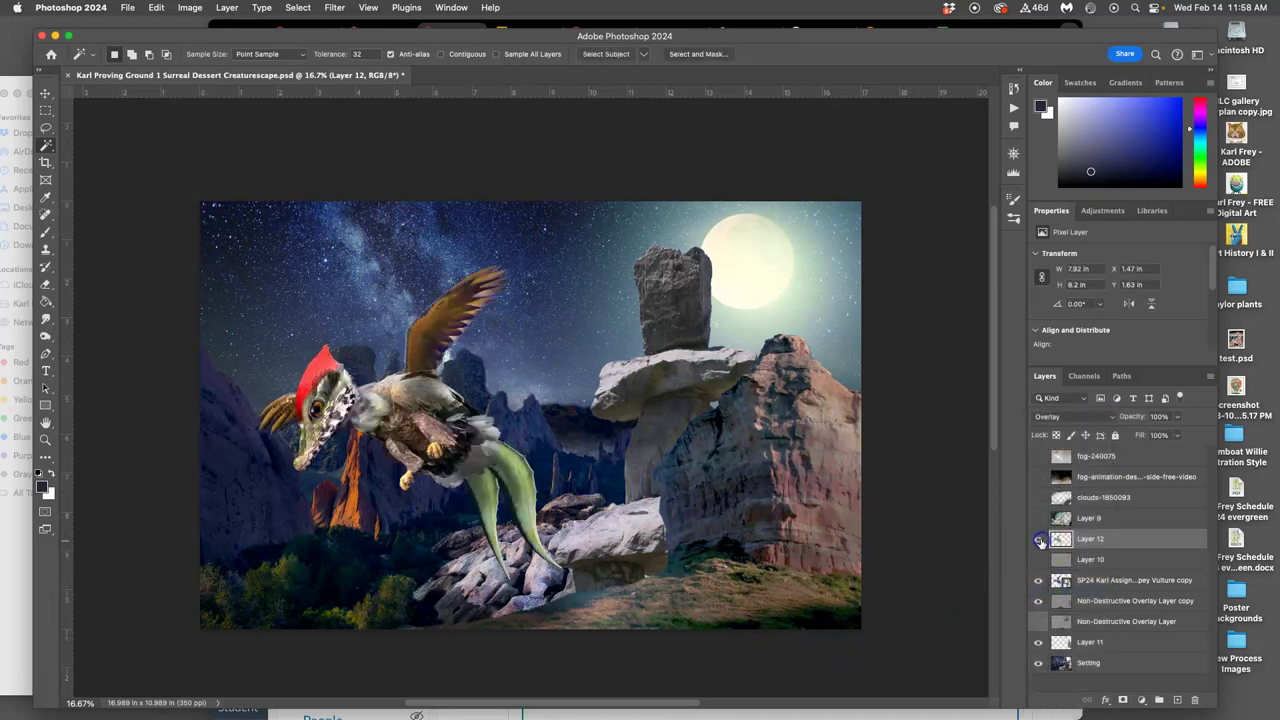
{"action": "left_click", "coordinate": [1038, 541]}
Burn shadows on Layer 12 over the creature's belly, legs, neck and jaw, with the range at Highlights and 19% exposure.
{"action": "left_click", "coordinate": [45, 336]}
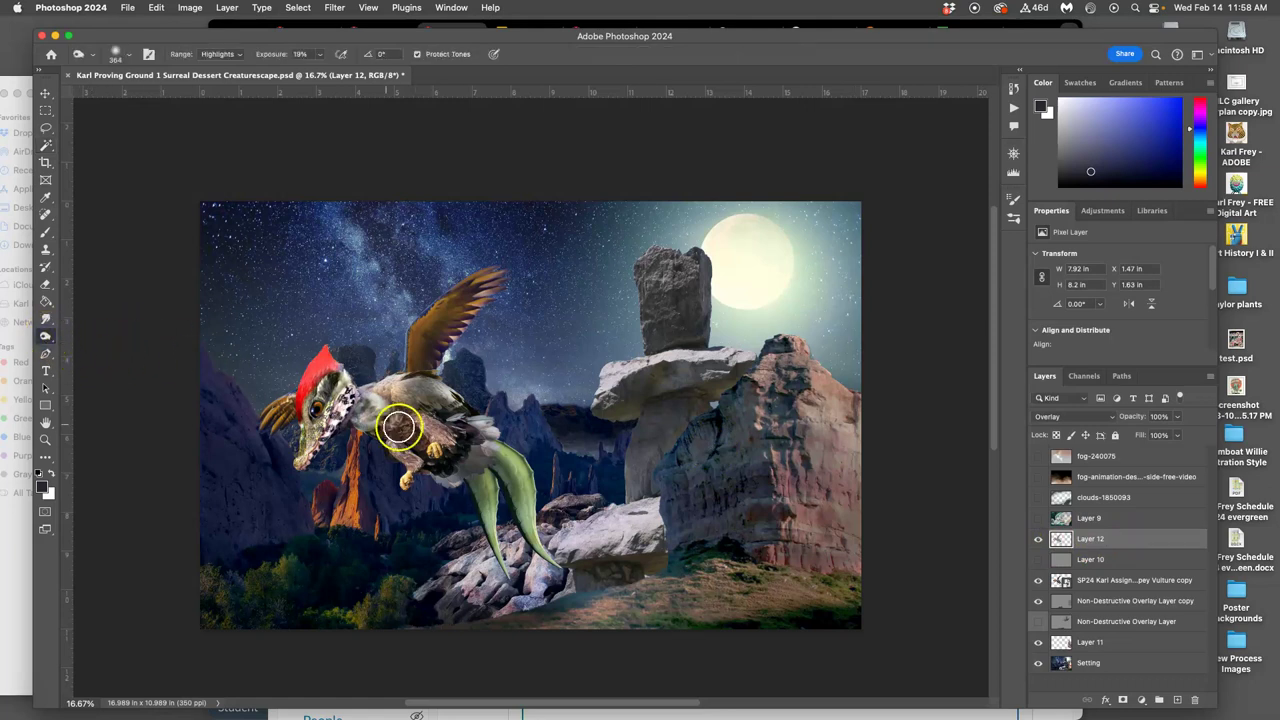
{"action": "key", "text": "super+equal"}
{"action": "left_click_drag", "start_coordinate": [418, 422], "coordinate": [582, 320]}
{"action": "left_click_drag", "start_coordinate": [988, 165], "coordinate": [826, 233]}
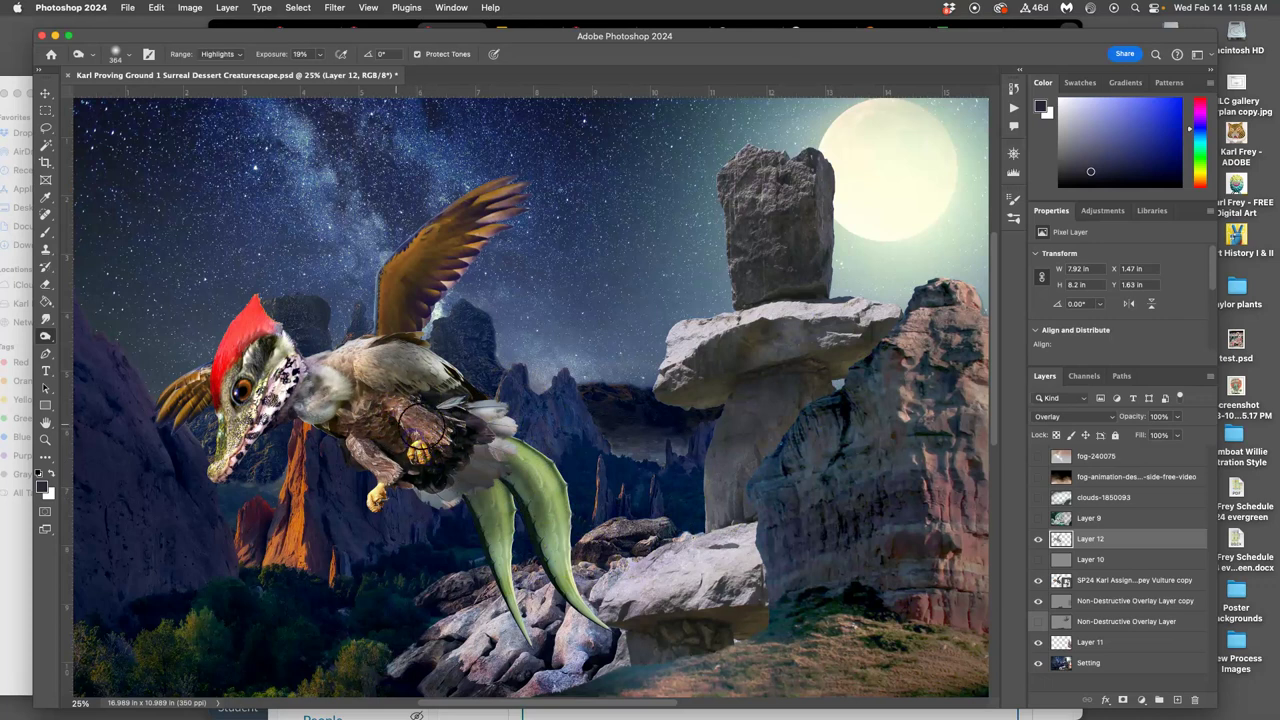
{"action": "left_click", "coordinate": [224, 54]}
{"action": "left_click", "coordinate": [410, 400]}
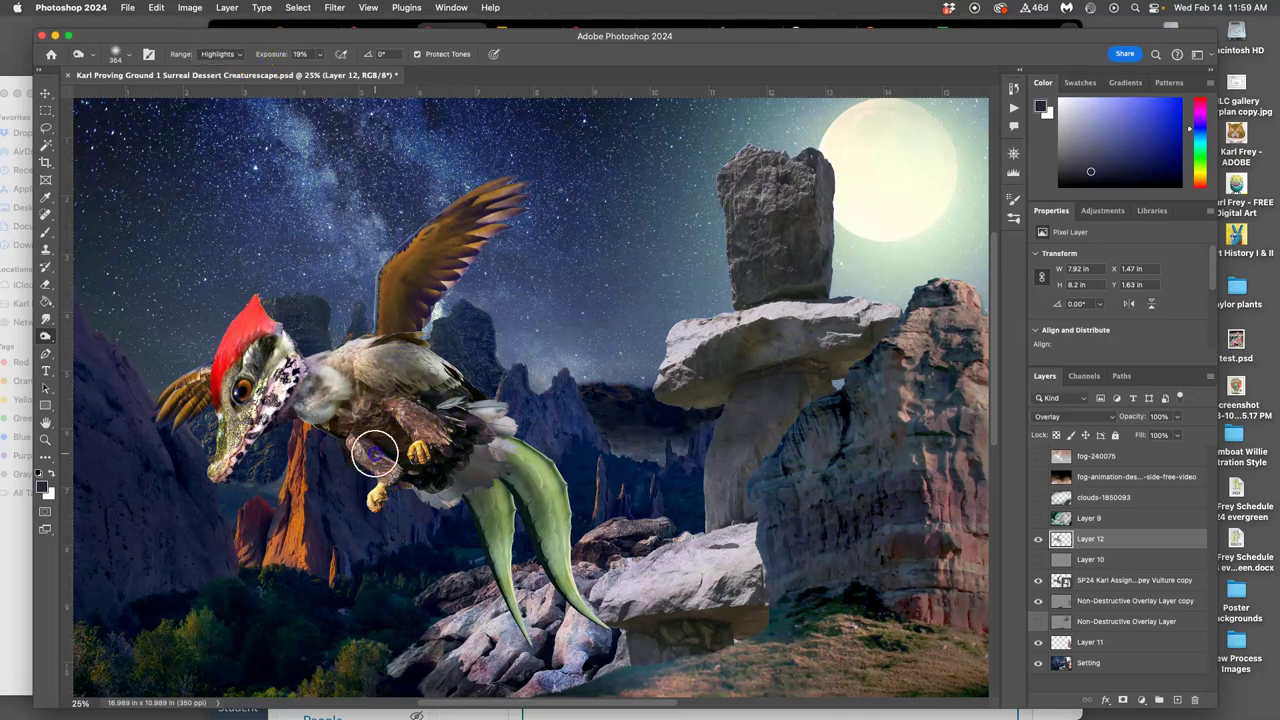
{"action": "mouse_move", "coordinate": [382, 475]}
{"action": "left_mouse_down"}
{"action": "mouse_move", "coordinate": [371, 500]}
{"action": "mouse_move", "coordinate": [406, 466]}
{"action": "mouse_move", "coordinate": [366, 498]}
{"action": "left_mouse_up"}
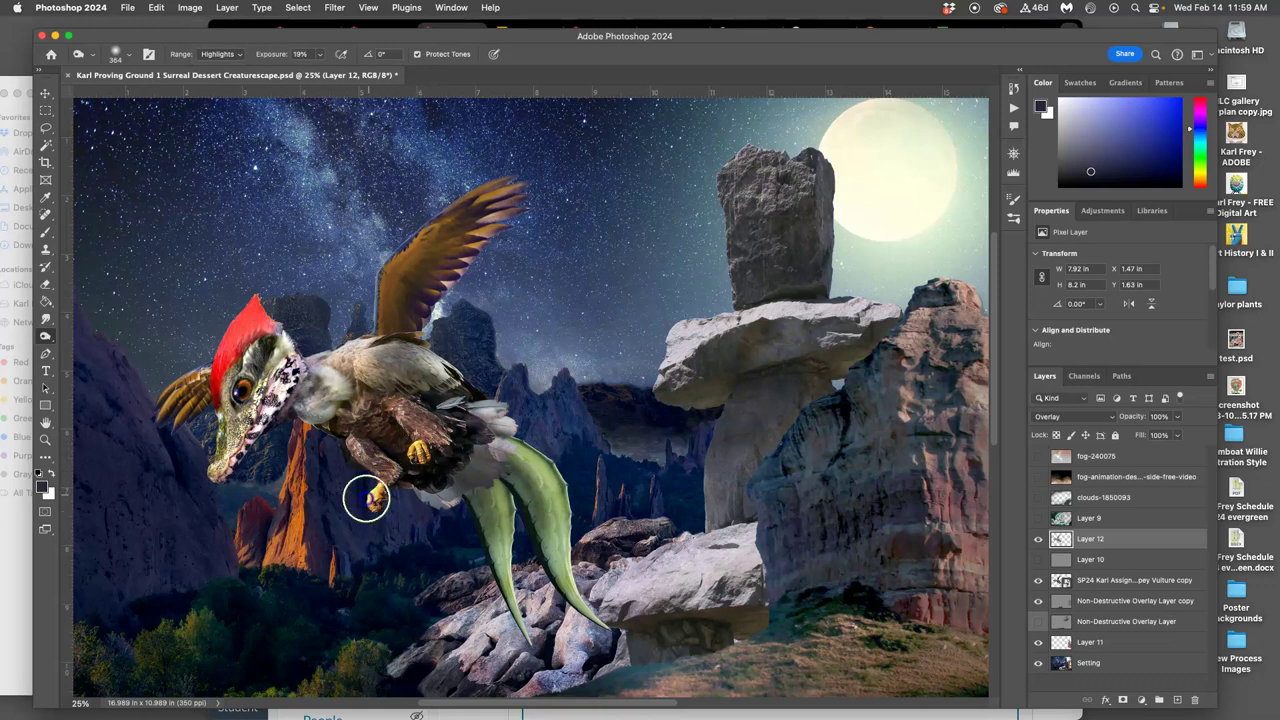
{"action": "left_click_drag", "start_coordinate": [346, 404], "coordinate": [298, 414]}
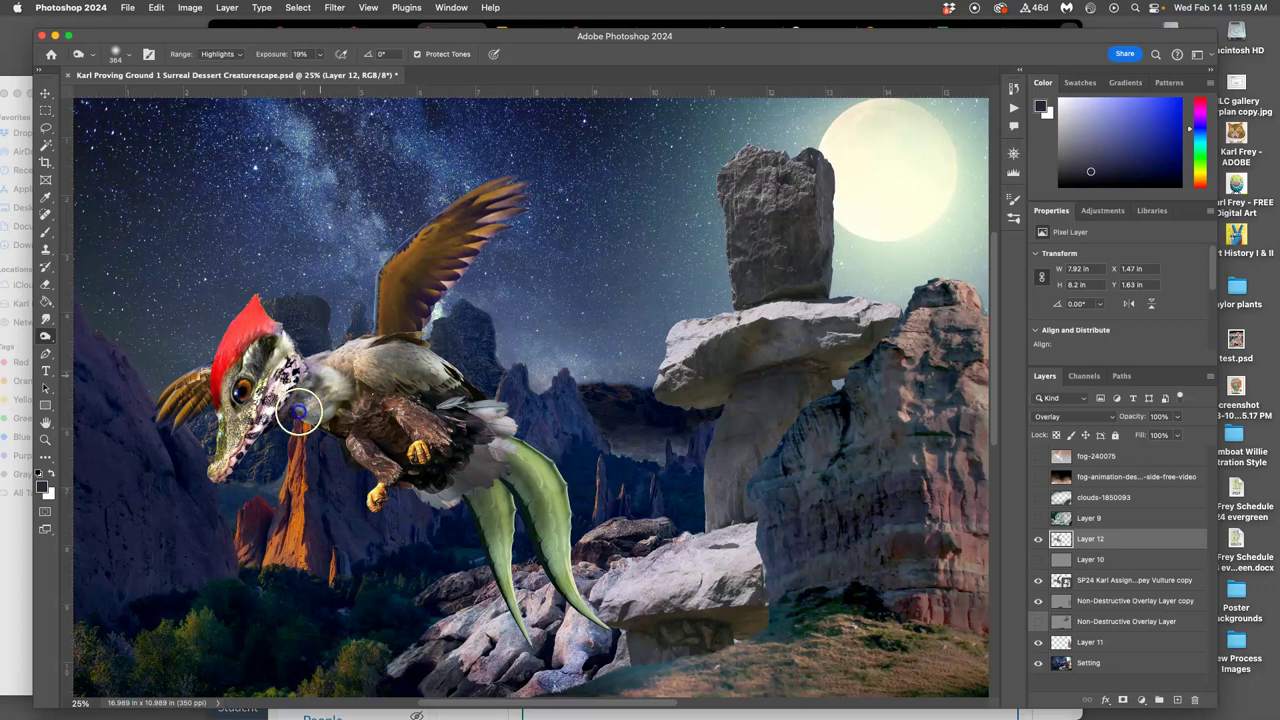
{"action": "mouse_move", "coordinate": [287, 368]}
{"action": "left_mouse_down"}
{"action": "mouse_move", "coordinate": [227, 458]}
{"action": "mouse_move", "coordinate": [271, 402]}
{"action": "left_mouse_up"}
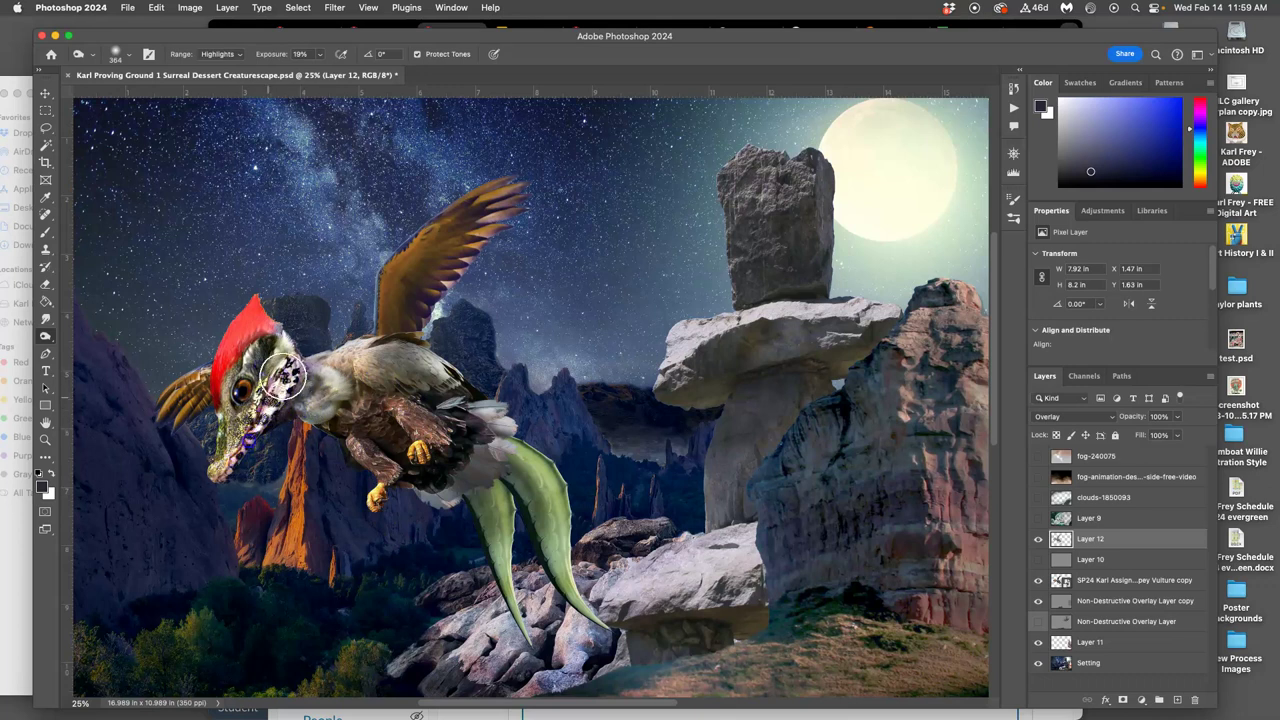
{"action": "left_click_drag", "start_coordinate": [363, 437], "coordinate": [395, 450]}
Inspect Layer 12's burned shading in Normal blending, return it to Overlay, and toggle its visibility to compare the creature.
{"action": "left_click", "coordinate": [1072, 416]}
{"action": "left_click", "coordinate": [1070, 244]}
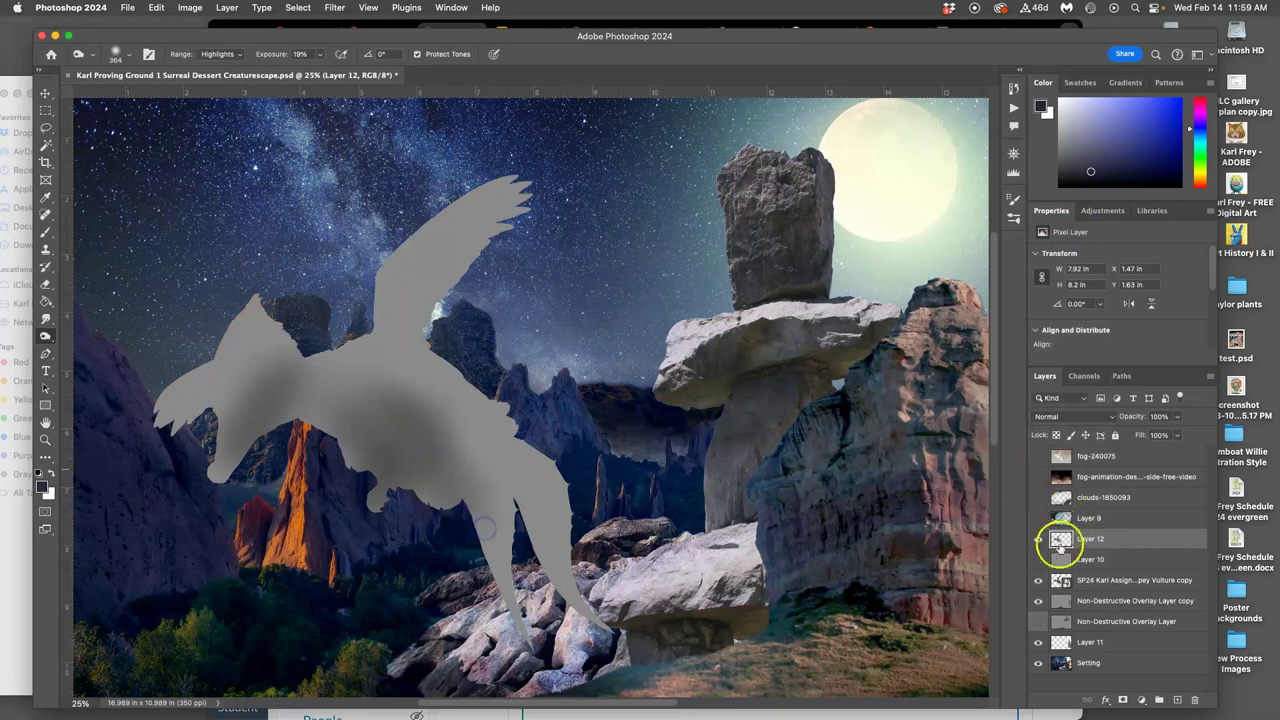
{"action": "left_click", "coordinate": [1075, 416]}
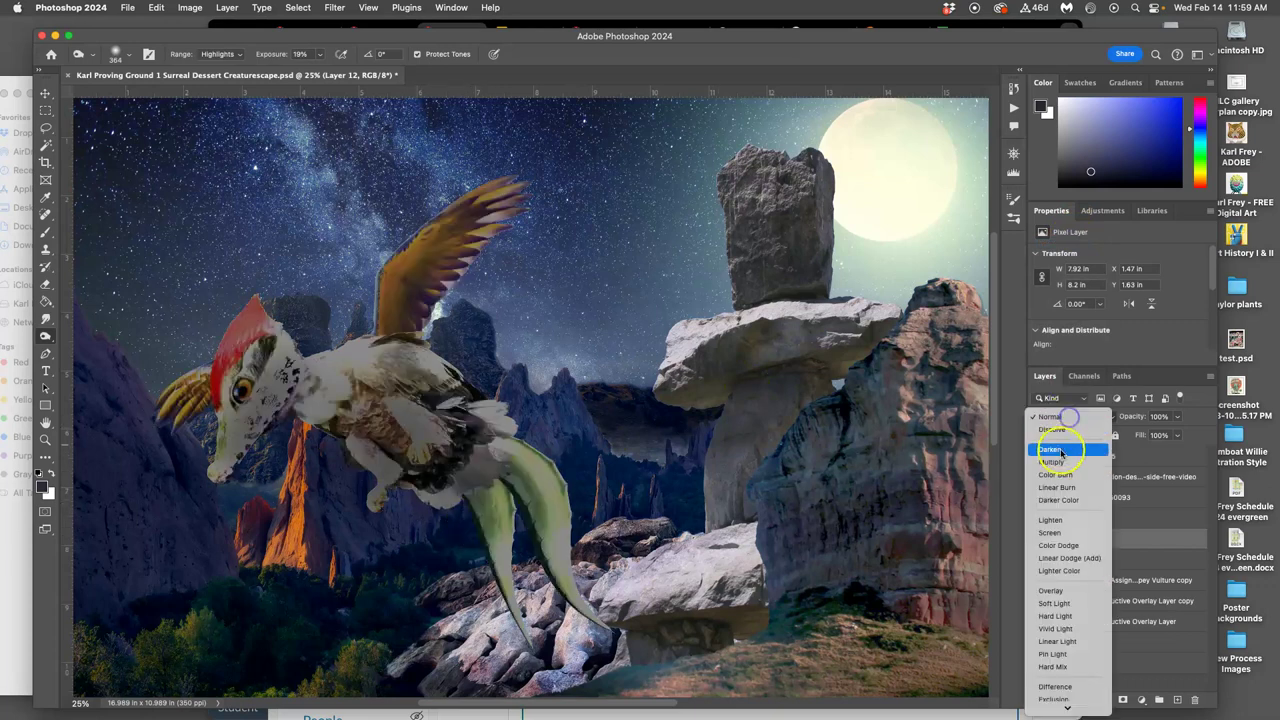
{"action": "left_click", "coordinate": [1050, 590]}
{"action": "left_click", "coordinate": [1039, 539]}
{"action": "left_click", "coordinate": [1039, 539]}
{"action": "left_click", "coordinate": [1039, 539]}
{"action": "left_click", "coordinate": [1039, 539]}
{"action": "left_click", "coordinate": [1039, 539]}
{"action": "left_click", "coordinate": [1039, 539]}
Set the Burn range to Midtones and darken the creature's belly, green tails and jaw on Layer 12.
{"action": "left_click", "coordinate": [220, 54]}
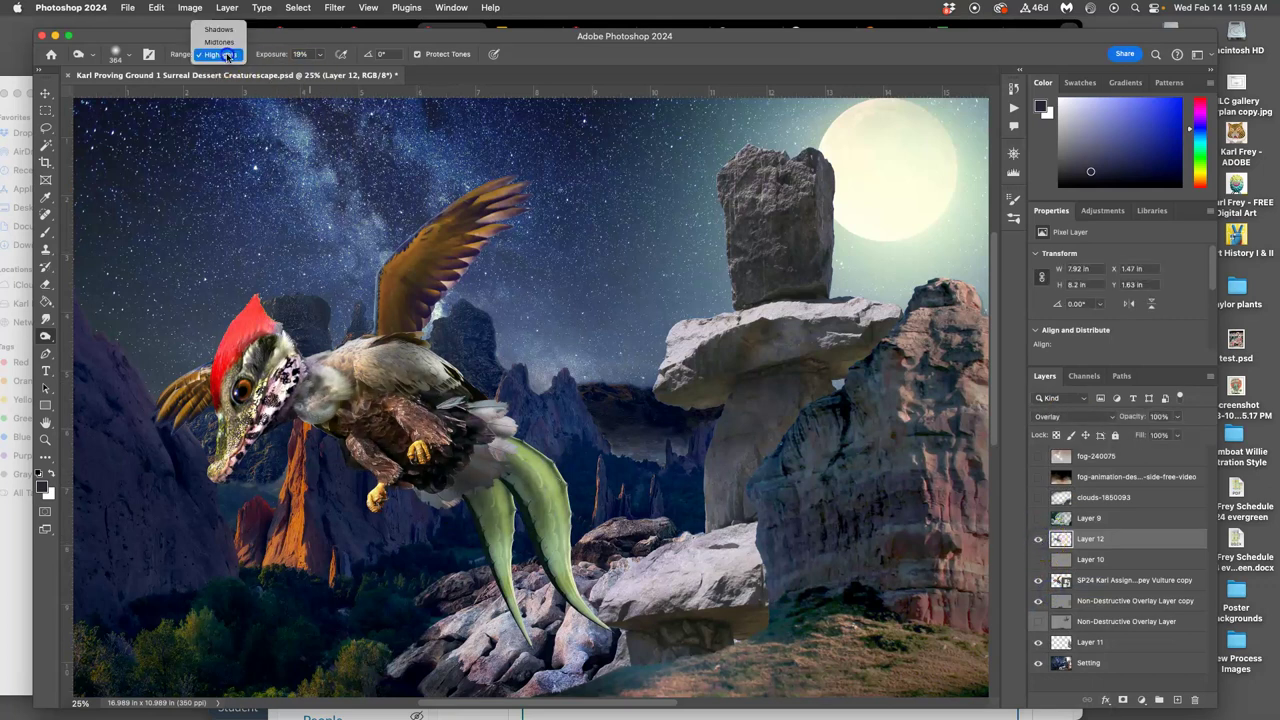
{"action": "left_click", "coordinate": [225, 42]}
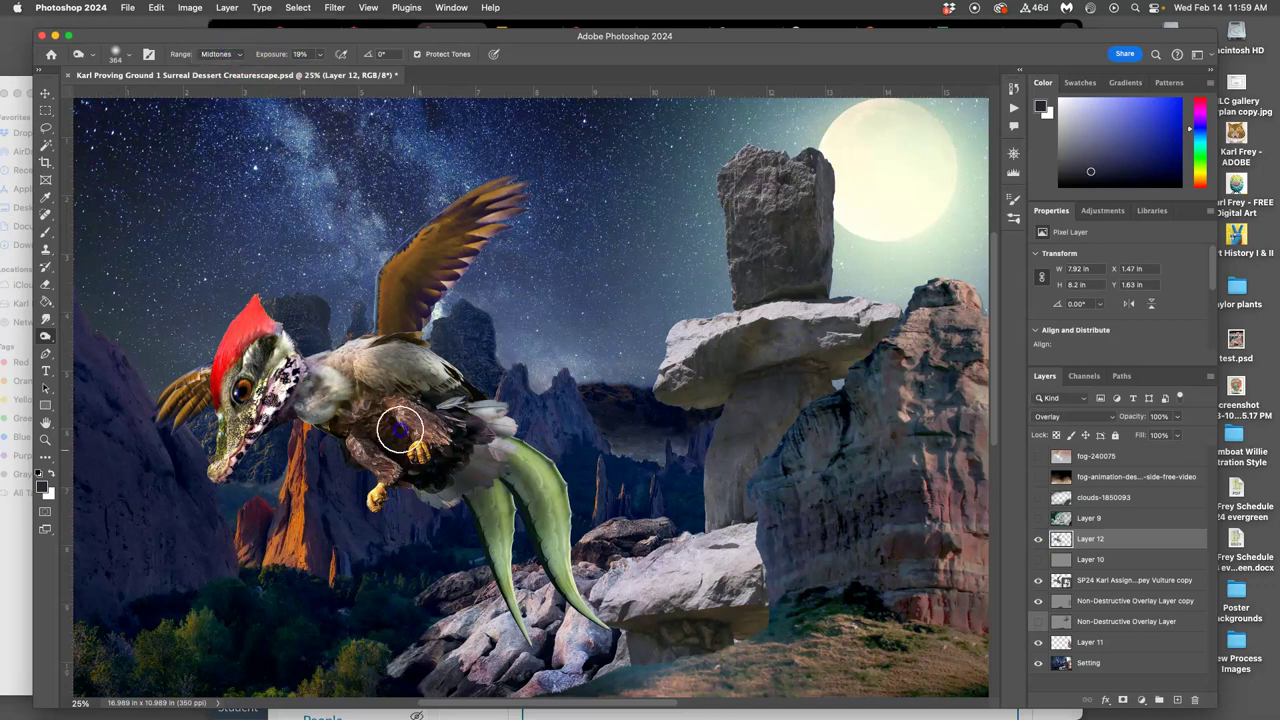
{"action": "left_click_drag", "start_coordinate": [433, 454], "coordinate": [453, 423]}
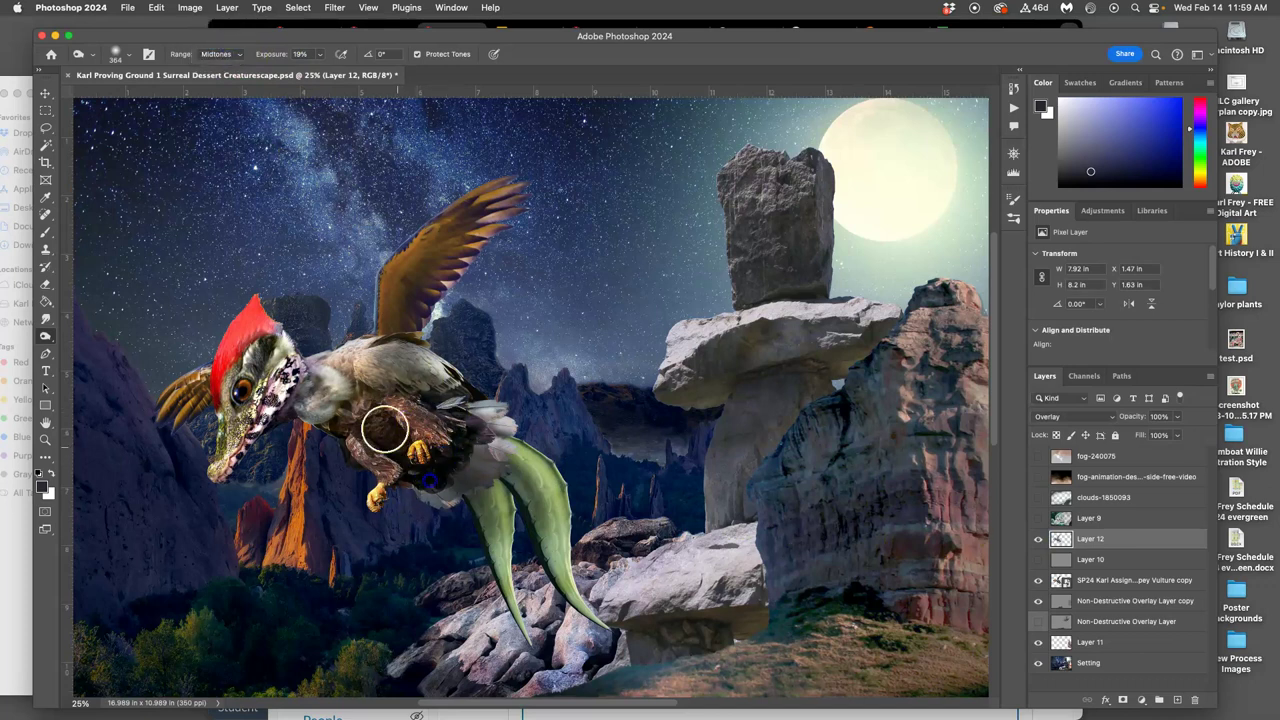
{"action": "mouse_move", "coordinate": [438, 457]}
{"action": "left_mouse_down"}
{"action": "mouse_move", "coordinate": [490, 520]}
{"action": "mouse_move", "coordinate": [486, 486]}
{"action": "mouse_move", "coordinate": [526, 632]}
{"action": "mouse_move", "coordinate": [523, 485]}
{"action": "left_mouse_up"}
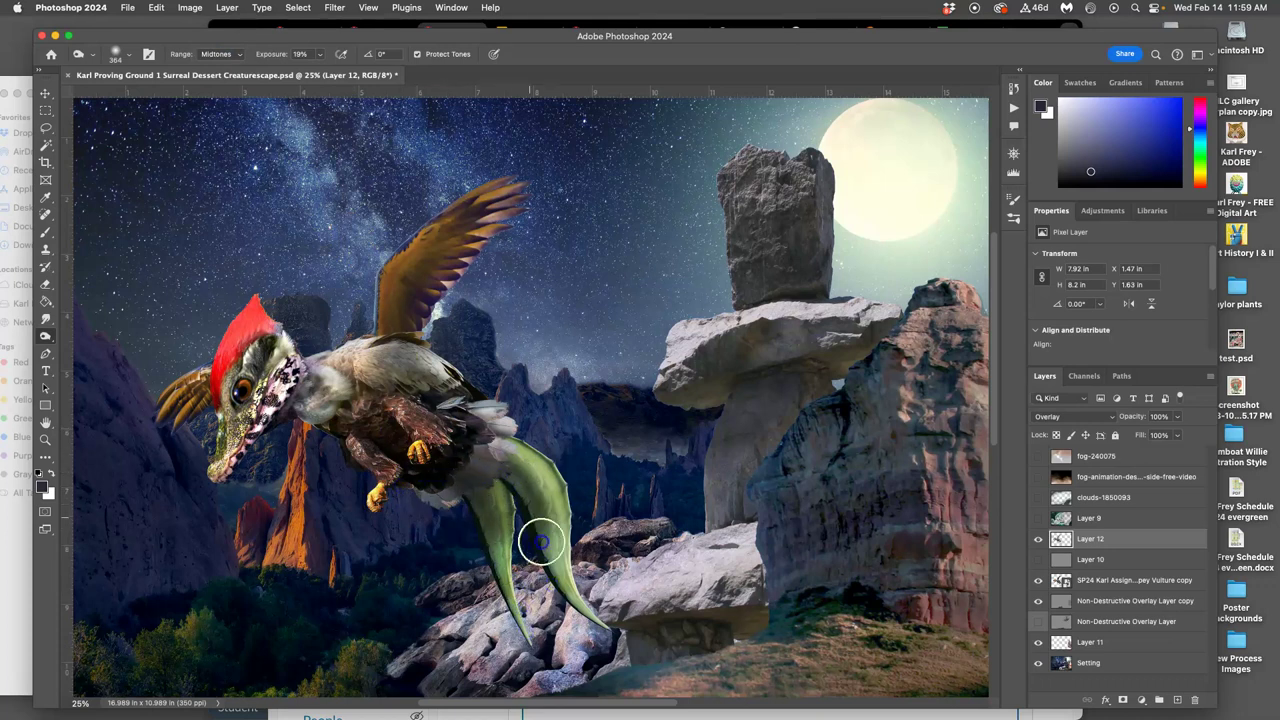
{"action": "mouse_move", "coordinate": [541, 540]}
{"action": "left_mouse_down"}
{"action": "mouse_move", "coordinate": [576, 604]}
{"action": "mouse_move", "coordinate": [540, 560]}
{"action": "left_mouse_up"}
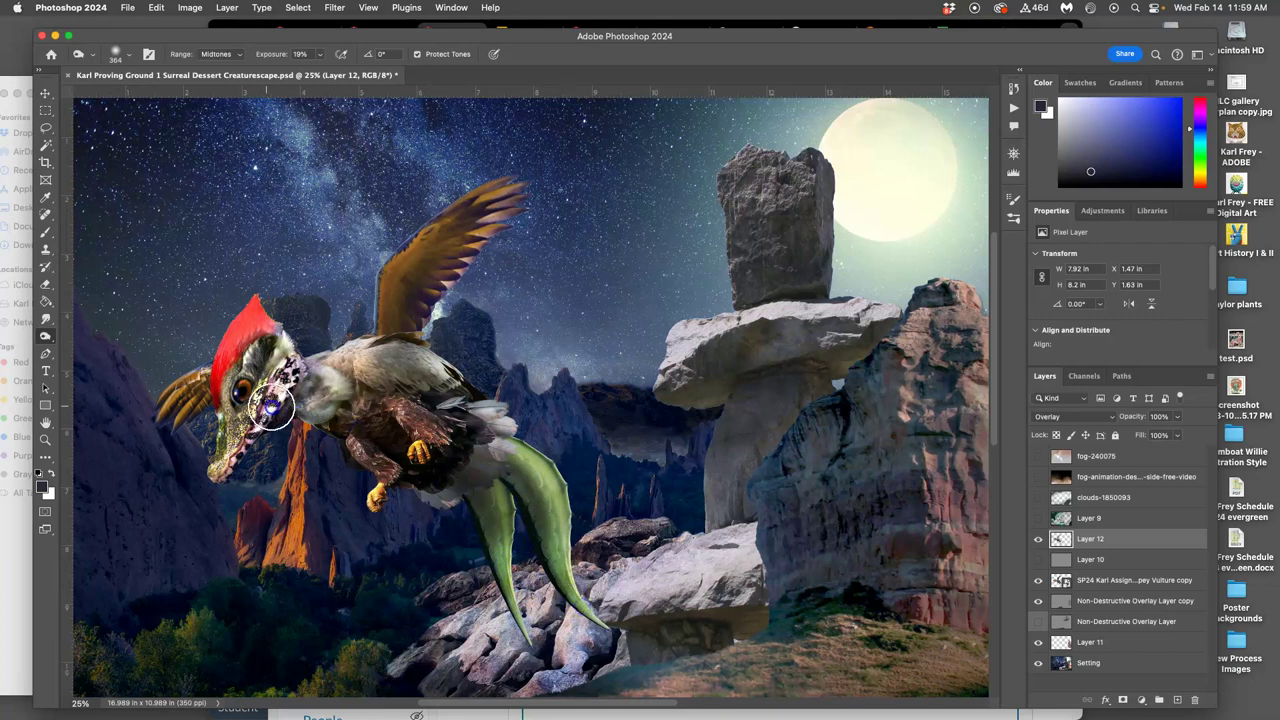
{"action": "mouse_move", "coordinate": [236, 438]}
{"action": "left_mouse_down"}
{"action": "mouse_move", "coordinate": [288, 376]}
{"action": "mouse_move", "coordinate": [270, 375]}
{"action": "mouse_move", "coordinate": [226, 452]}
{"action": "mouse_move", "coordinate": [264, 374]}
{"action": "mouse_move", "coordinate": [254, 377]}
{"action": "mouse_move", "coordinate": [227, 459]}
{"action": "mouse_move", "coordinate": [235, 398]}
{"action": "left_mouse_up"}
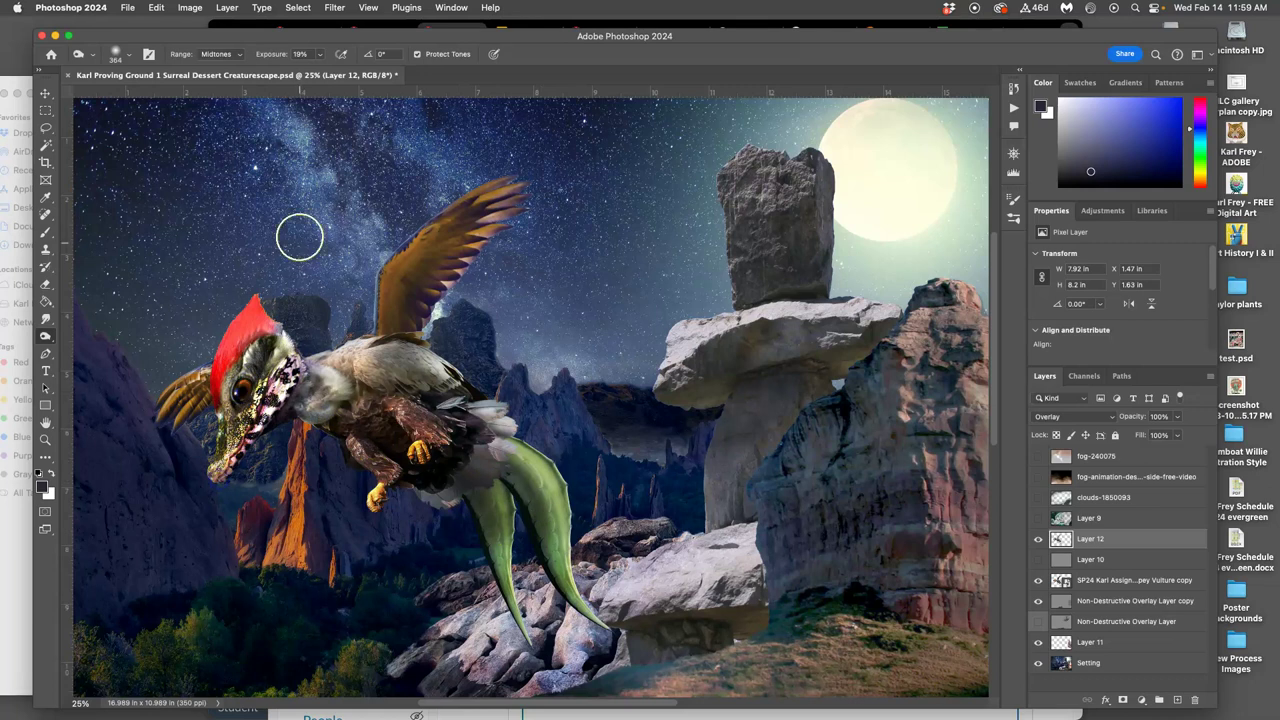
Set the Burn range to Highlights, darken the creature's cheek and jaw, and compare by toggling Layer 12's visibility.
{"action": "left_click", "coordinate": [220, 54]}
{"action": "left_click", "coordinate": [218, 70]}
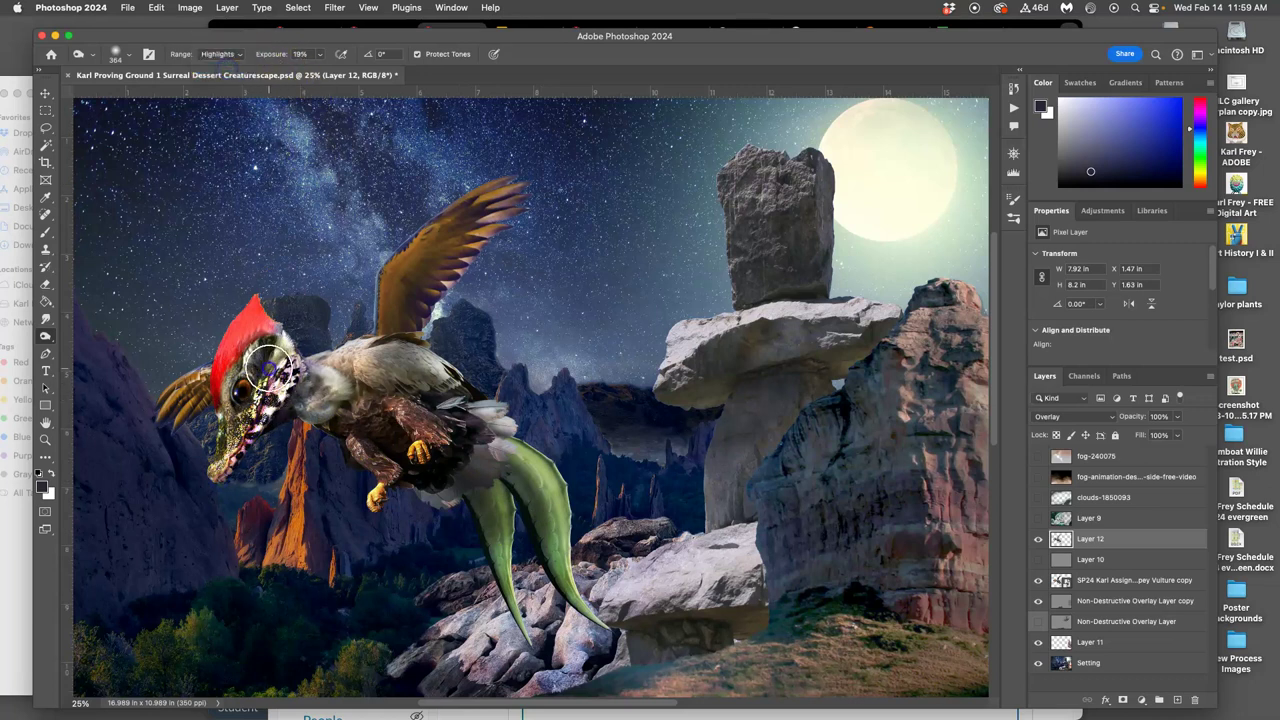
{"action": "left_click_drag", "start_coordinate": [270, 392], "coordinate": [282, 410]}
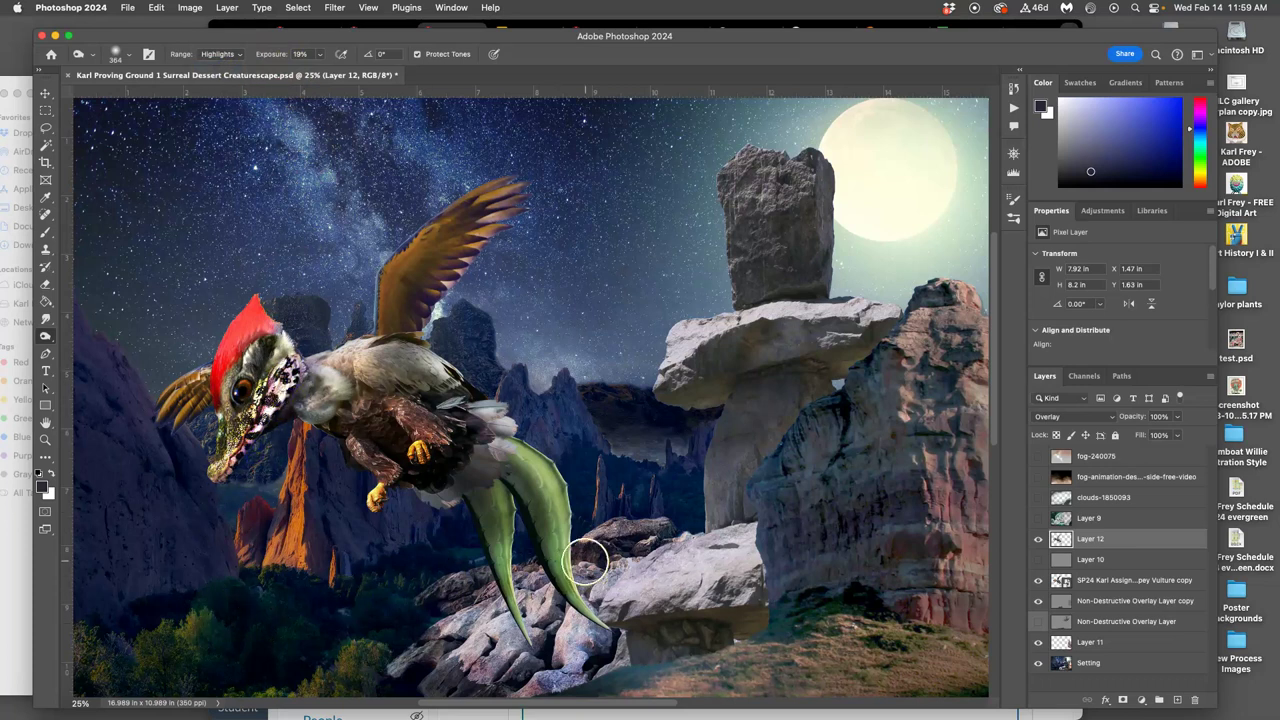
{"action": "left_click", "coordinate": [1038, 538]}
{"action": "left_click", "coordinate": [1038, 538]}
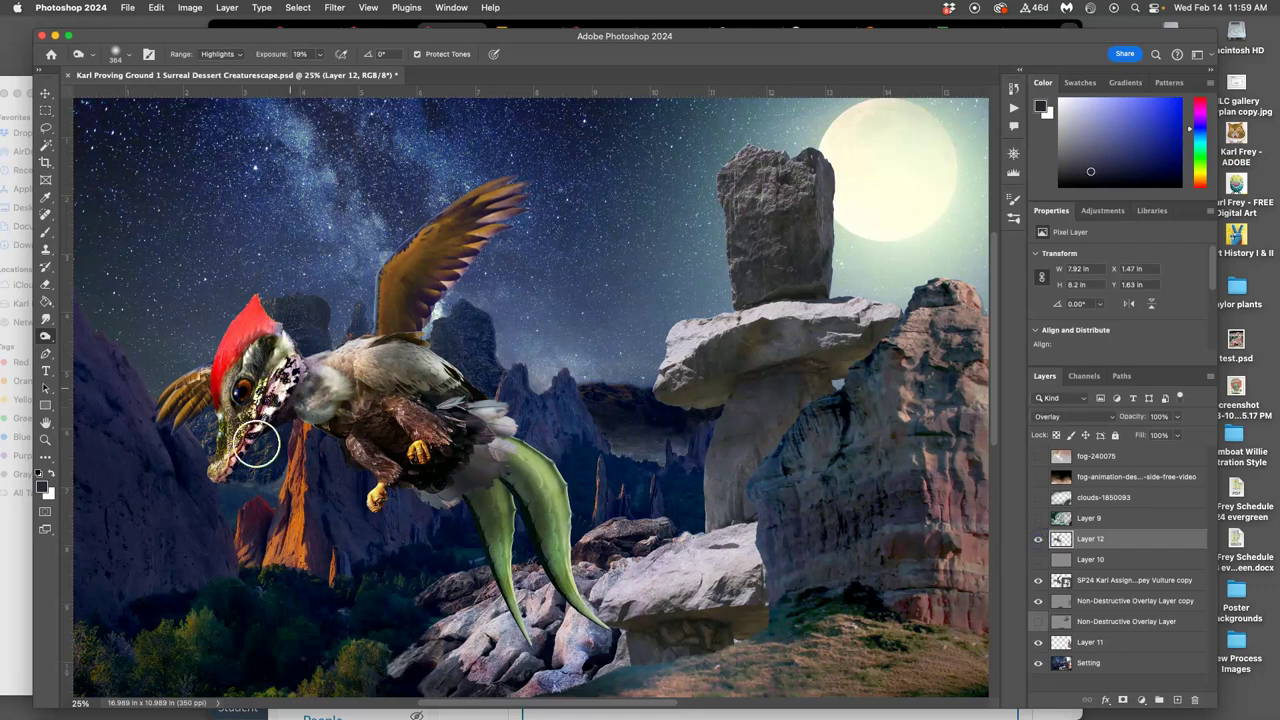
{"action": "left_click", "coordinate": [1055, 559]}
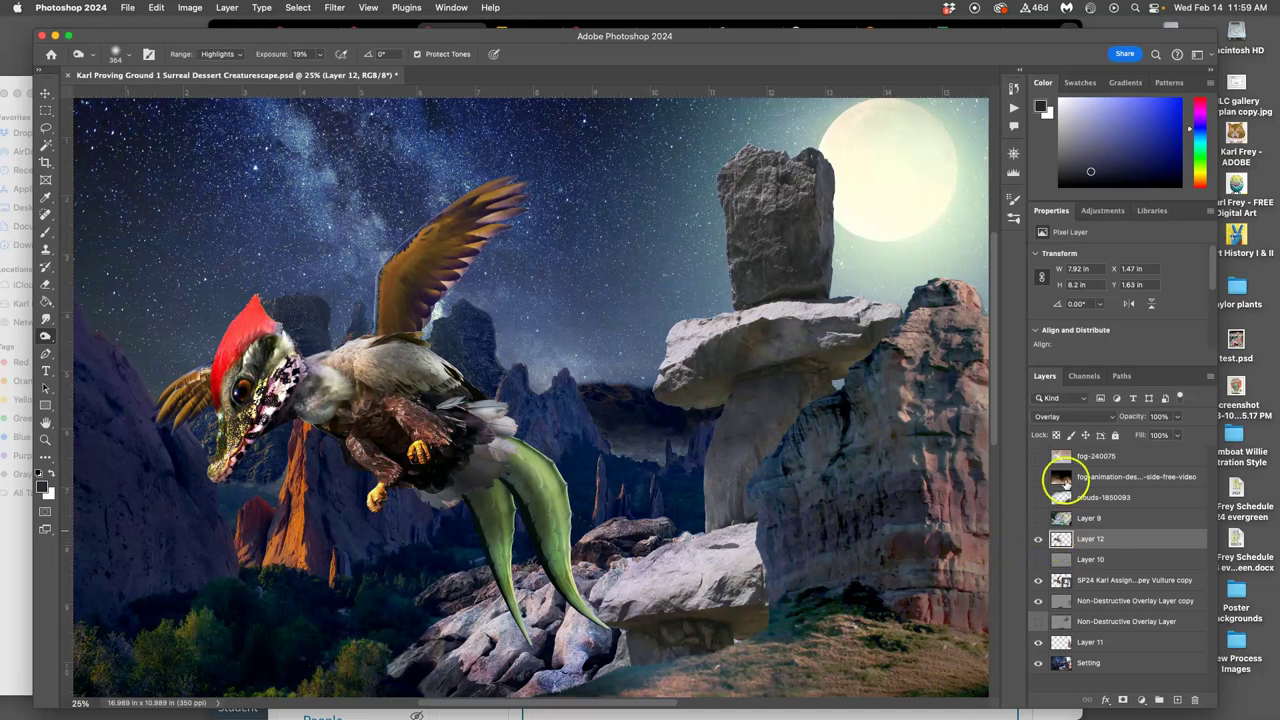
Switch Layer 12 to Normal blending, burn further shadows from the creature's beak along its body to the tails, and restore Overlay.
{"action": "left_click", "coordinate": [1070, 416]}
{"action": "left_click", "coordinate": [1050, 243]}
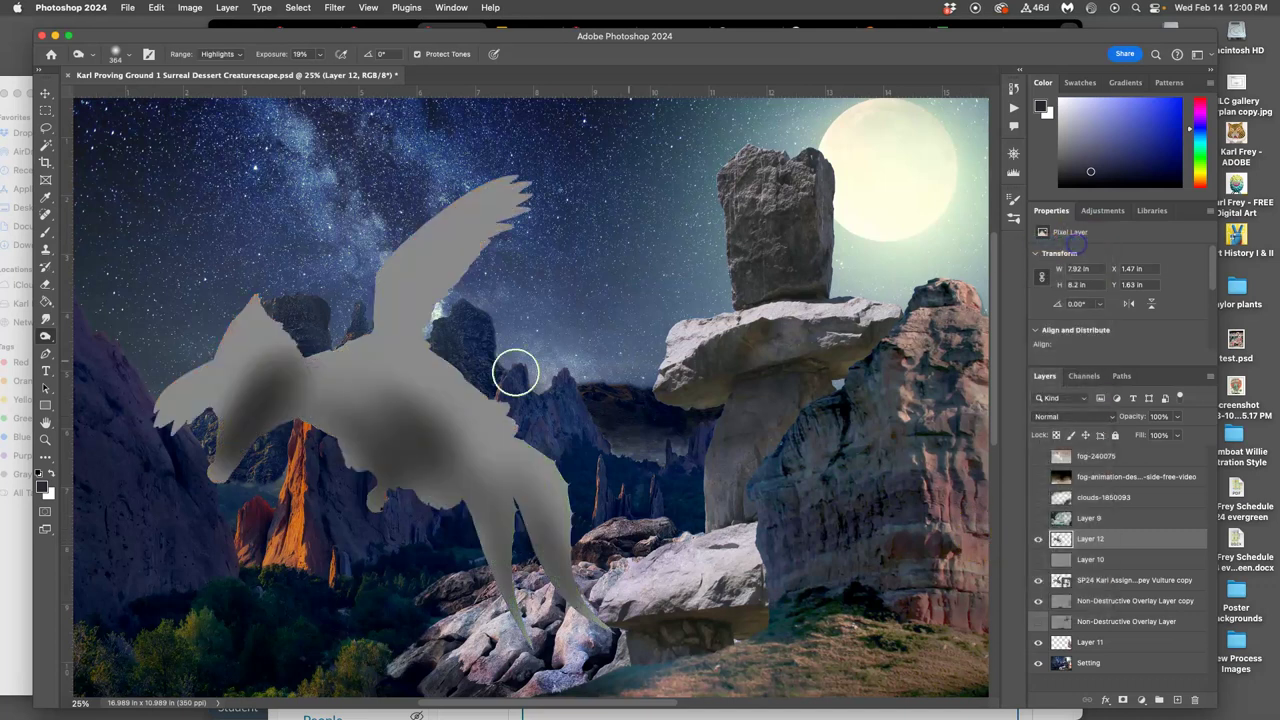
{"action": "left_click", "coordinate": [217, 483]}
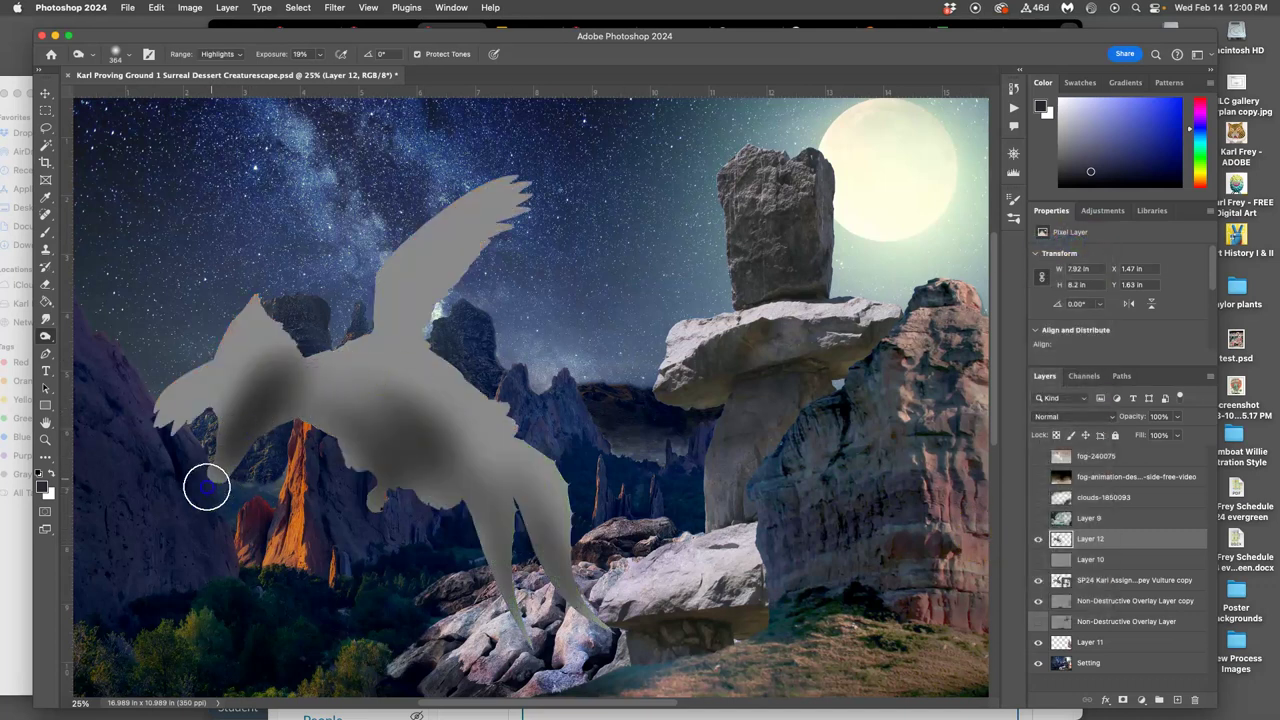
{"action": "mouse_move", "coordinate": [302, 424]}
{"action": "left_mouse_down"}
{"action": "mouse_move", "coordinate": [366, 455]}
{"action": "mouse_move", "coordinate": [372, 492]}
{"action": "mouse_move", "coordinate": [381, 472]}
{"action": "mouse_move", "coordinate": [469, 503]}
{"action": "mouse_move", "coordinate": [515, 591]}
{"action": "mouse_move", "coordinate": [518, 536]}
{"action": "mouse_move", "coordinate": [533, 523]}
{"action": "mouse_move", "coordinate": [405, 327]}
{"action": "mouse_move", "coordinate": [346, 348]}
{"action": "mouse_move", "coordinate": [403, 354]}
{"action": "mouse_move", "coordinate": [442, 371]}
{"action": "mouse_move", "coordinate": [436, 382]}
{"action": "mouse_move", "coordinate": [383, 353]}
{"action": "mouse_move", "coordinate": [367, 357]}
{"action": "mouse_move", "coordinate": [432, 375]}
{"action": "mouse_move", "coordinate": [418, 363]}
{"action": "mouse_move", "coordinate": [416, 377]}
{"action": "mouse_move", "coordinate": [408, 366]}
{"action": "mouse_move", "coordinate": [217, 369]}
{"action": "mouse_move", "coordinate": [196, 407]}
{"action": "mouse_move", "coordinate": [201, 358]}
{"action": "mouse_move", "coordinate": [191, 413]}
{"action": "mouse_move", "coordinate": [165, 449]}
{"action": "mouse_move", "coordinate": [221, 387]}
{"action": "mouse_move", "coordinate": [224, 403]}
{"action": "mouse_move", "coordinate": [494, 425]}
{"action": "mouse_move", "coordinate": [437, 457]}
{"action": "mouse_move", "coordinate": [501, 531]}
{"action": "mouse_move", "coordinate": [362, 445]}
{"action": "mouse_move", "coordinate": [364, 477]}
{"action": "mouse_move", "coordinate": [519, 590]}
{"action": "mouse_move", "coordinate": [301, 435]}
{"action": "mouse_move", "coordinate": [290, 456]}
{"action": "mouse_move", "coordinate": [506, 609]}
{"action": "mouse_move", "coordinate": [438, 477]}
{"action": "mouse_move", "coordinate": [260, 489]}
{"action": "mouse_move", "coordinate": [385, 564]}
{"action": "mouse_move", "coordinate": [505, 560]}
{"action": "mouse_move", "coordinate": [306, 415]}
{"action": "mouse_move", "coordinate": [333, 536]}
{"action": "mouse_move", "coordinate": [399, 569]}
{"action": "mouse_move", "coordinate": [547, 553]}
{"action": "mouse_move", "coordinate": [381, 513]}
{"action": "mouse_move", "coordinate": [439, 503]}
{"action": "mouse_move", "coordinate": [289, 466]}
{"action": "mouse_move", "coordinate": [494, 526]}
{"action": "mouse_move", "coordinate": [297, 463]}
{"action": "mouse_move", "coordinate": [418, 478]}
{"action": "mouse_move", "coordinate": [215, 422]}
{"action": "mouse_move", "coordinate": [531, 537]}
{"action": "mouse_move", "coordinate": [610, 618]}
{"action": "left_mouse_up"}
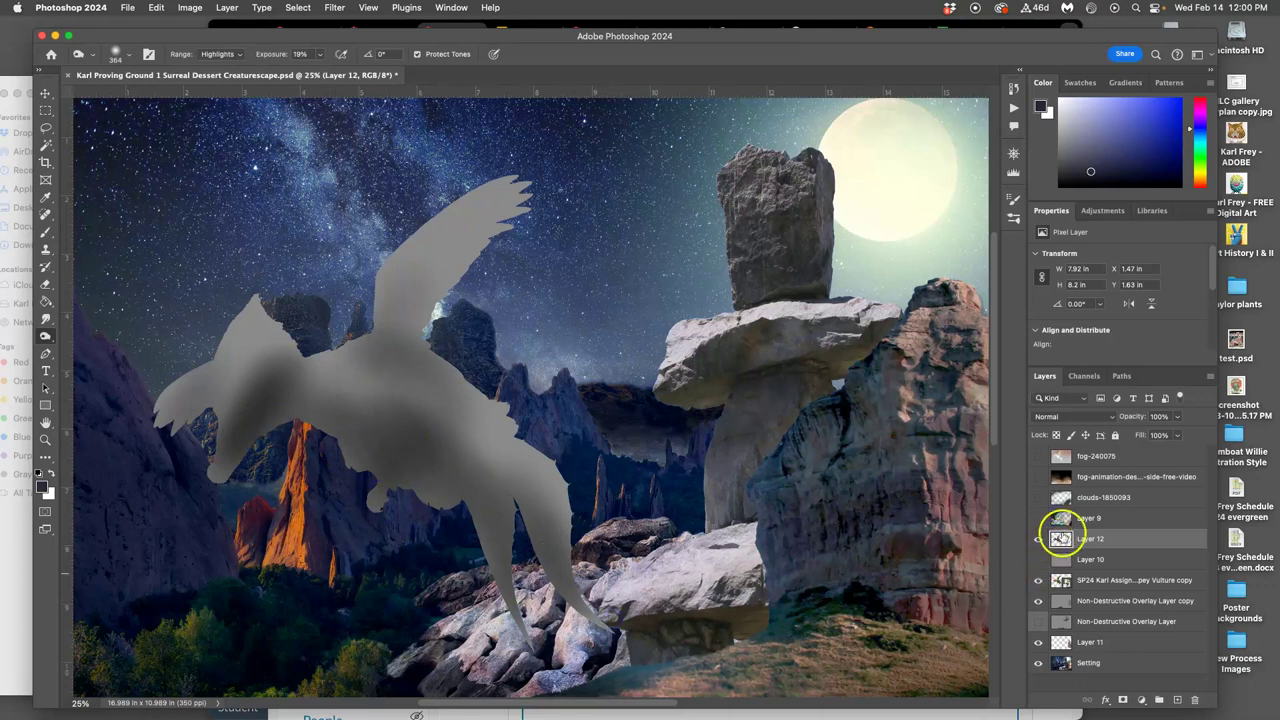
{"action": "left_click", "coordinate": [1073, 417]}
{"action": "left_click", "coordinate": [1073, 417]}
{"action": "left_click", "coordinate": [1073, 417]}
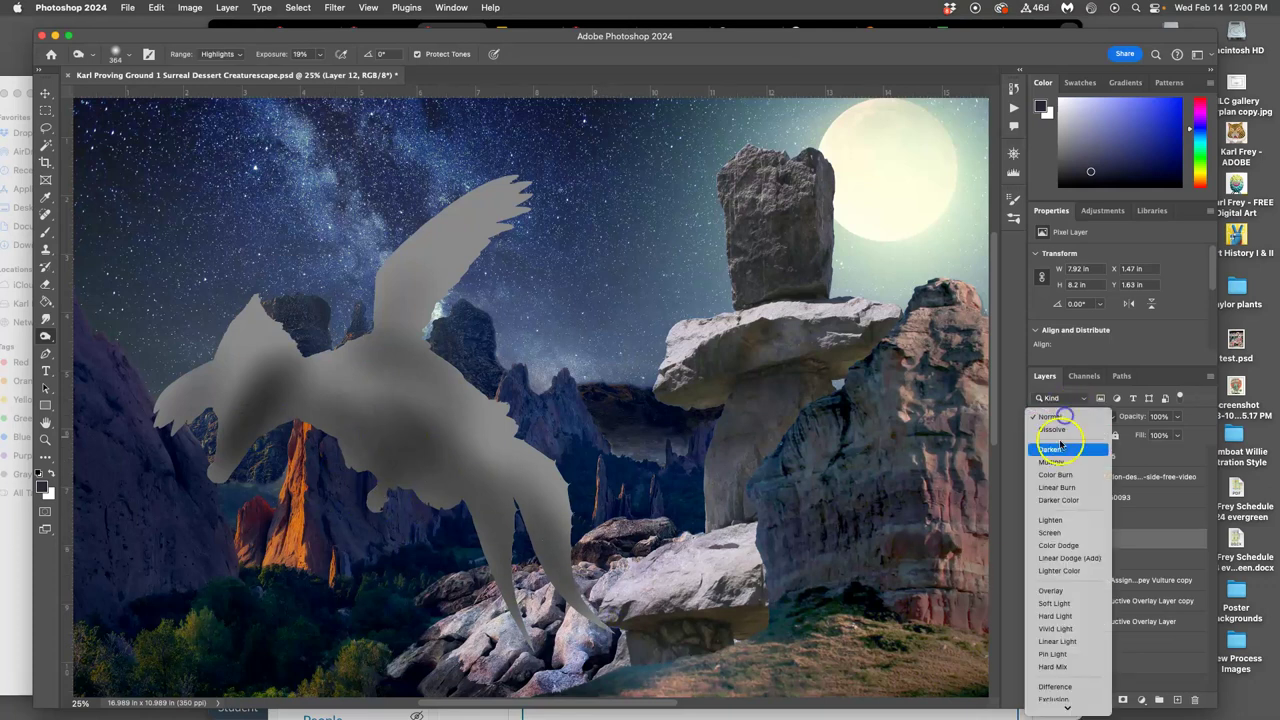
{"action": "left_click", "coordinate": [1049, 591]}
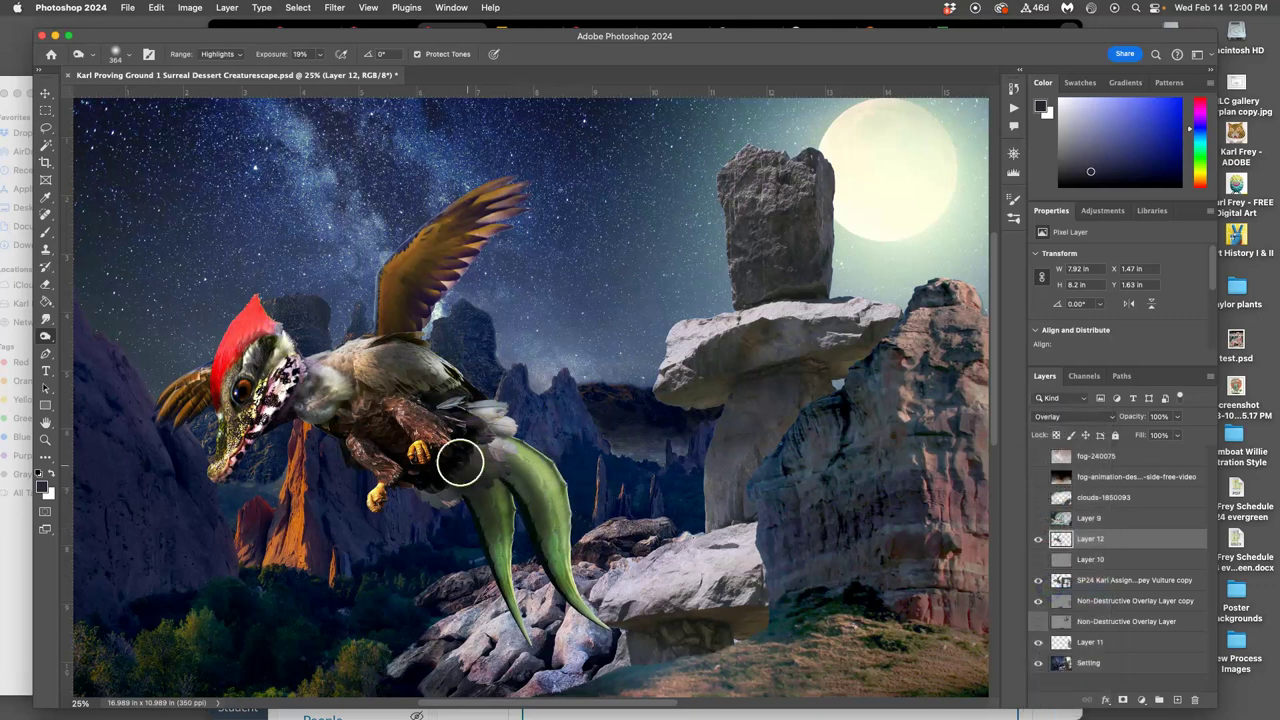
Switch to the Dodge tool and set Layer 12 to Normal blending to lighten its gray shape directly.
{"action": "right_click", "coordinate": [47, 337]}
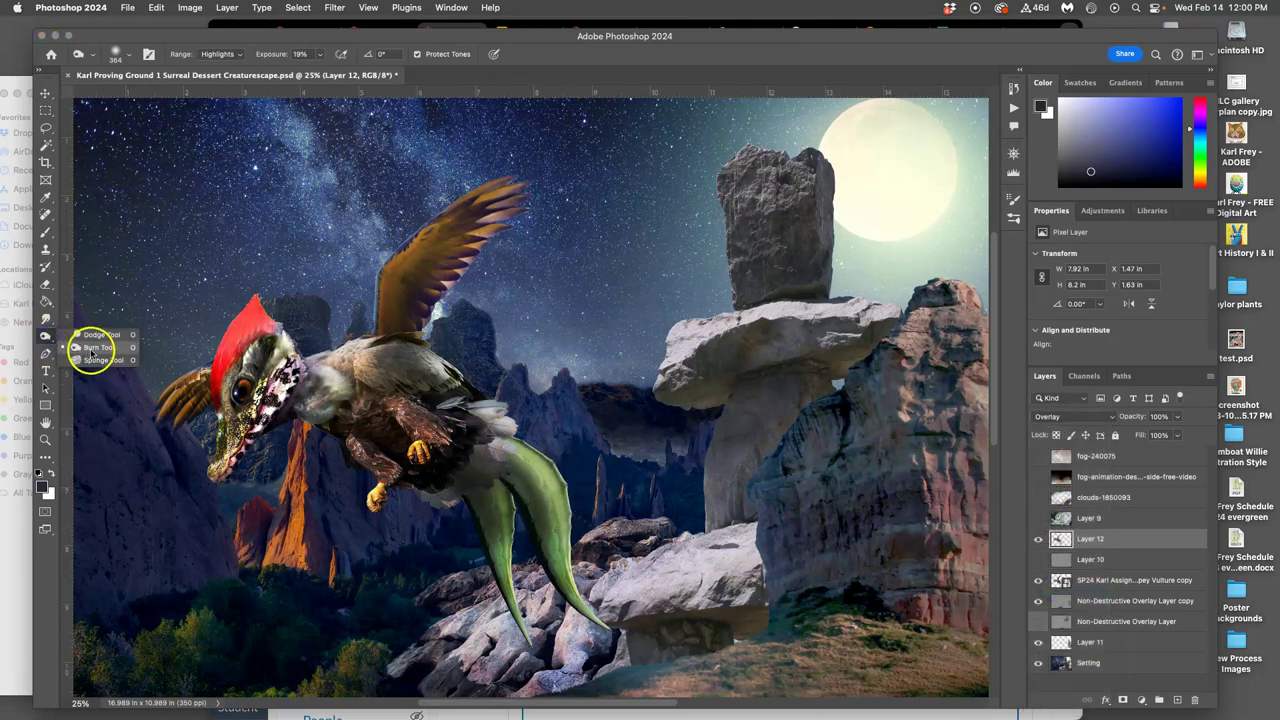
{"action": "left_click", "coordinate": [100, 335]}
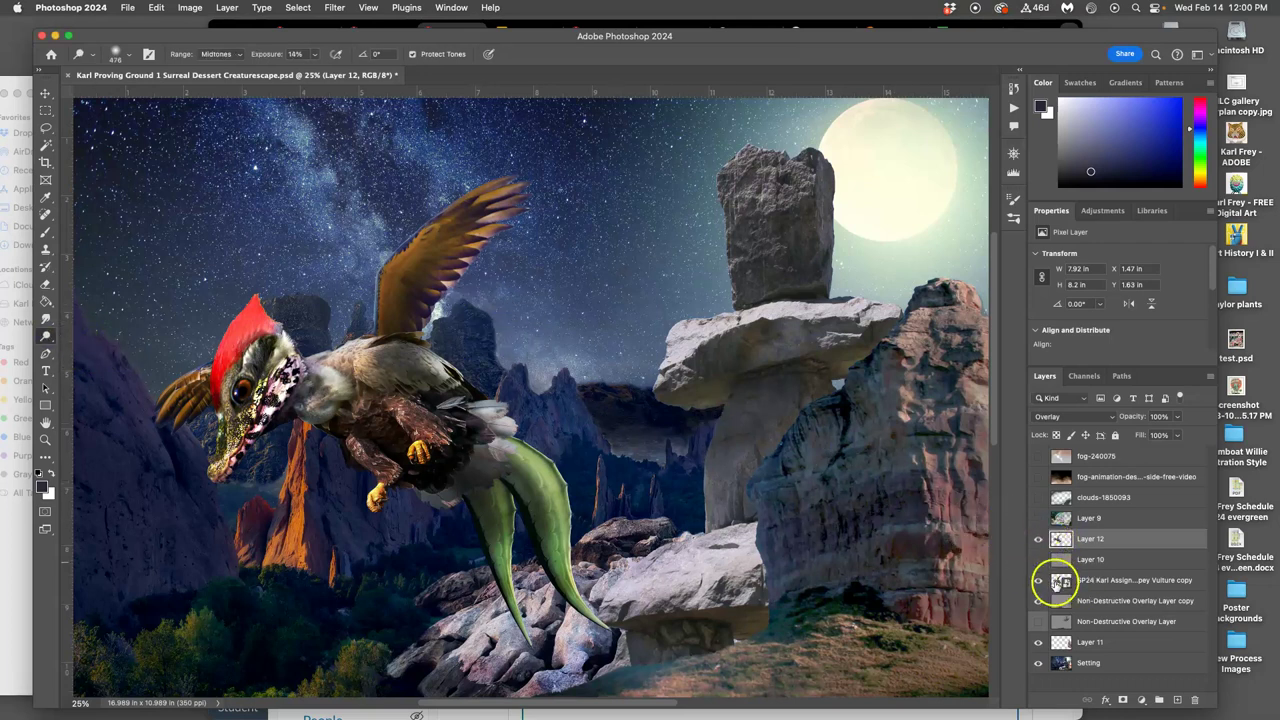
{"action": "left_click", "coordinate": [1050, 416]}
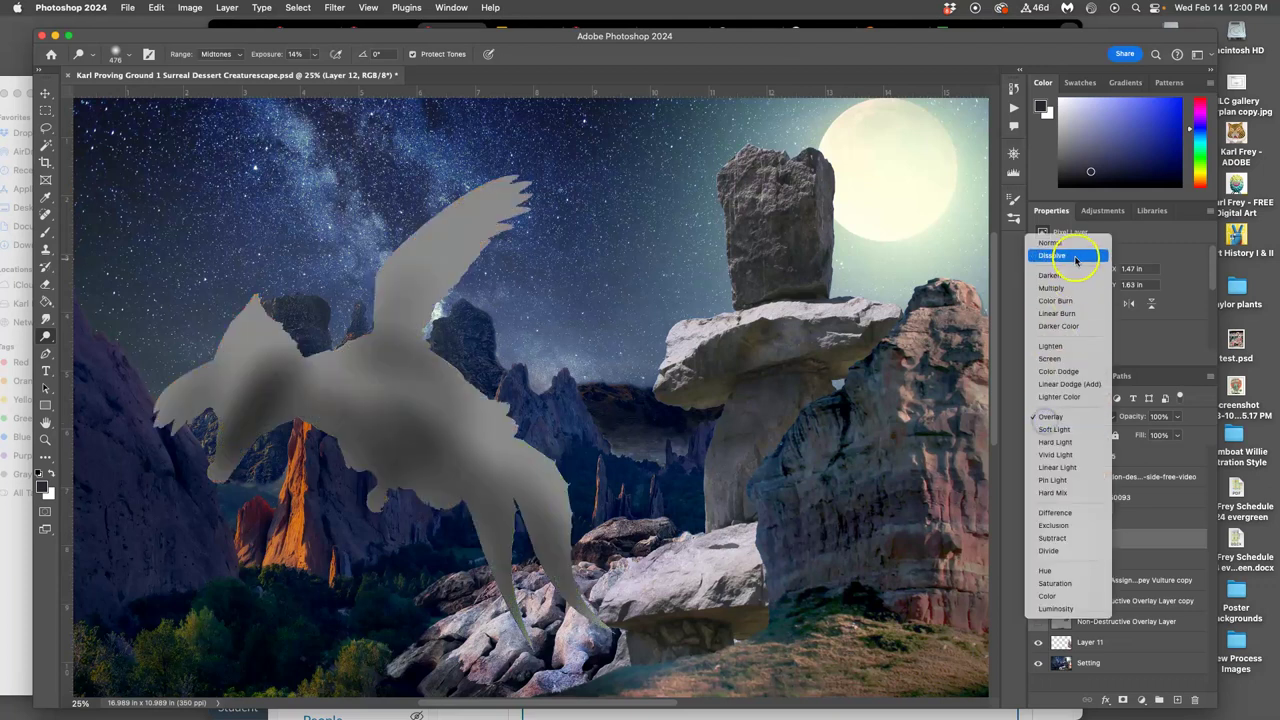
{"action": "left_click", "coordinate": [1065, 244]}
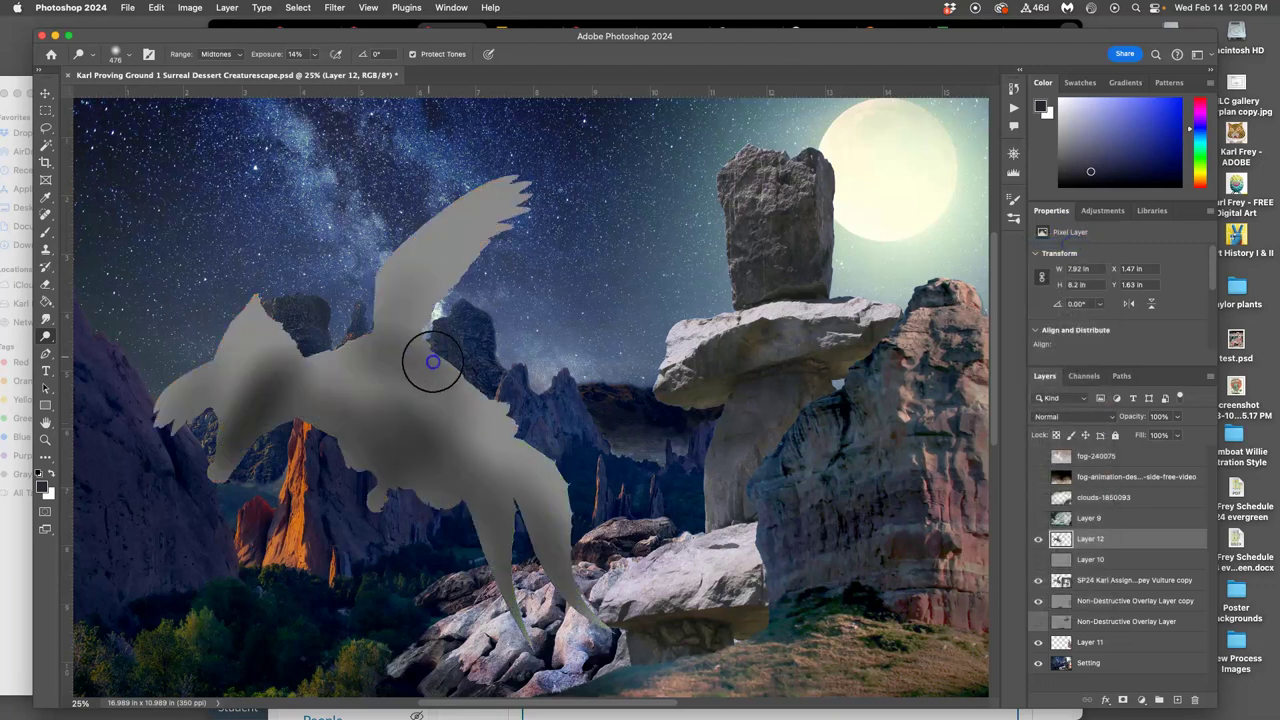